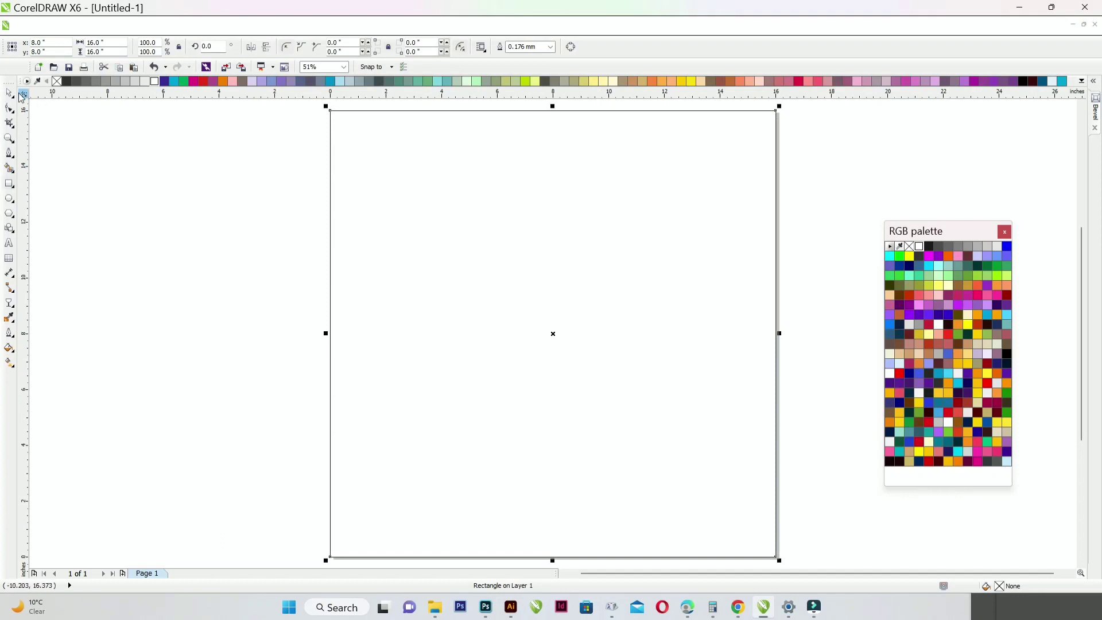
Remove the outline of the page-sized rectangle and fill it with light grey as the background
right_click(56, 81)
left_click(70, 142)
left_click(153, 81)
left_click(141, 81)
left_click(235, 215)
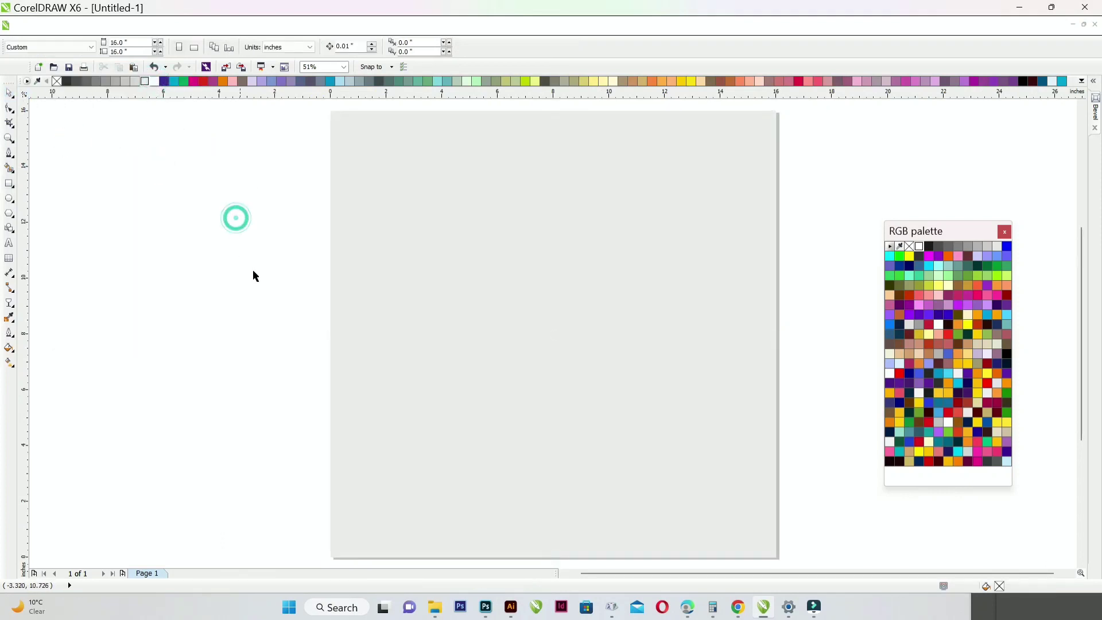
Add a capital R in Arial near the page centre and enlarge it to about 7.5 inches tall
left_click(10, 243)
left_click(549, 297)
type("R")
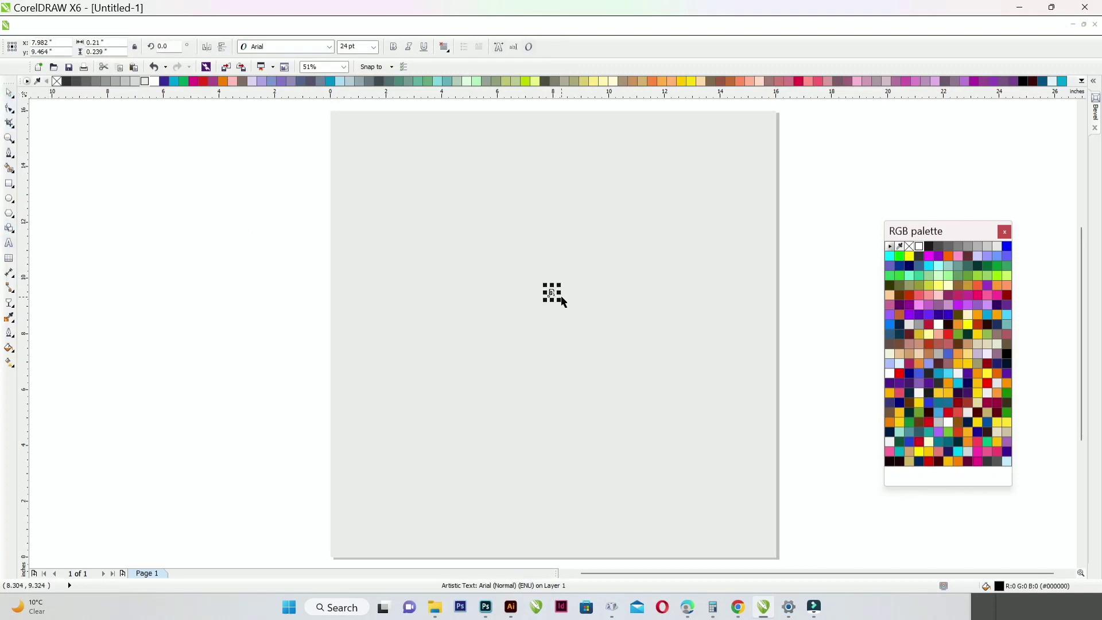
left_click_drag(566, 308, 664, 422)
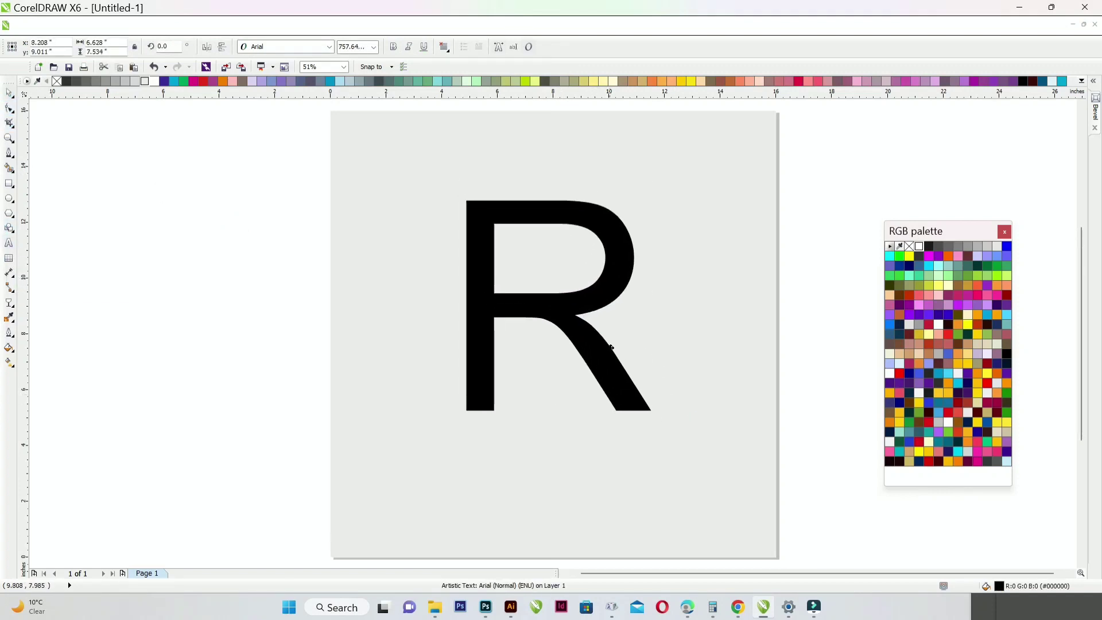
Make the R bold, enlarge it to about 8.8 inches tall and centre it on the page
left_click(393, 48)
mouse_move(664, 204)
left_mouse_down()
mouse_move(678, 187)
mouse_move(667, 206)
left_mouse_up()
key("p")
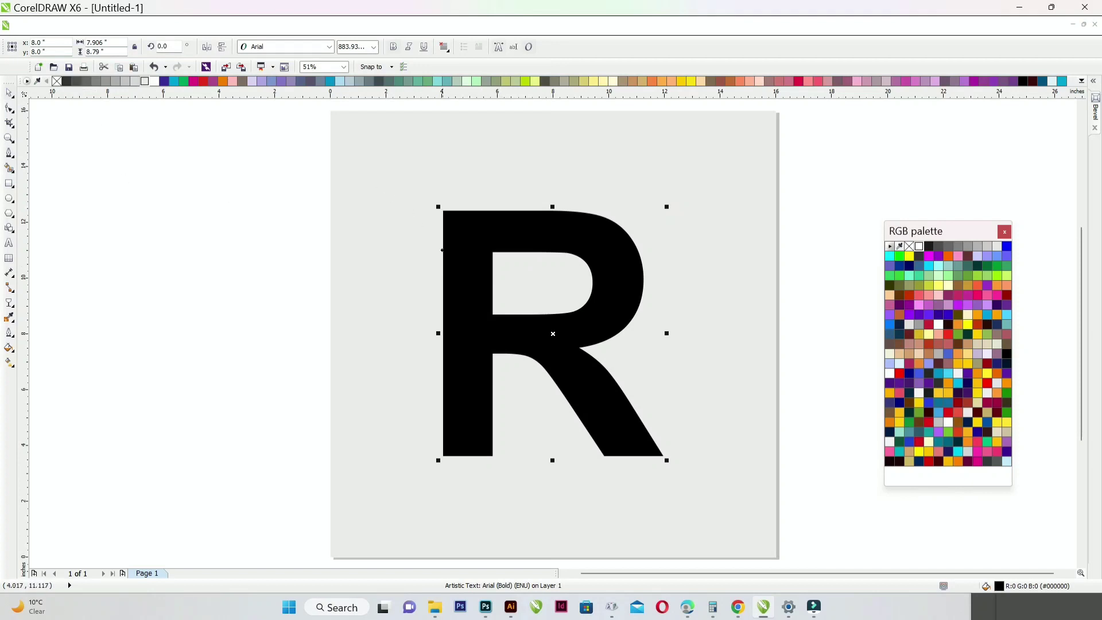
Remove the R's fill and give the letter a black outline
left_click(57, 82)
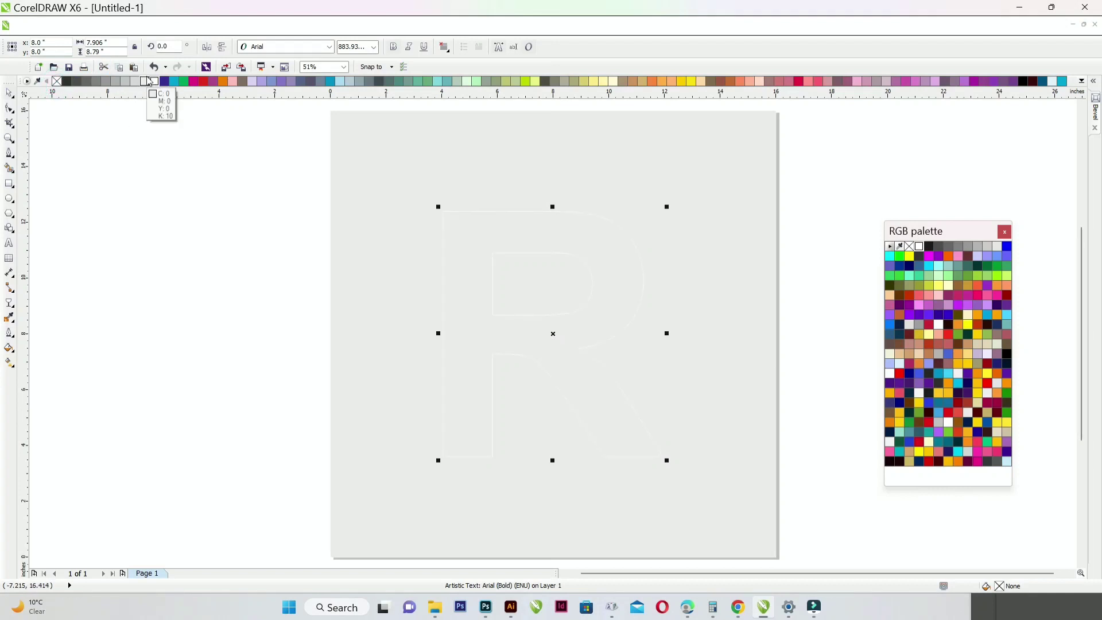
right_click(67, 82)
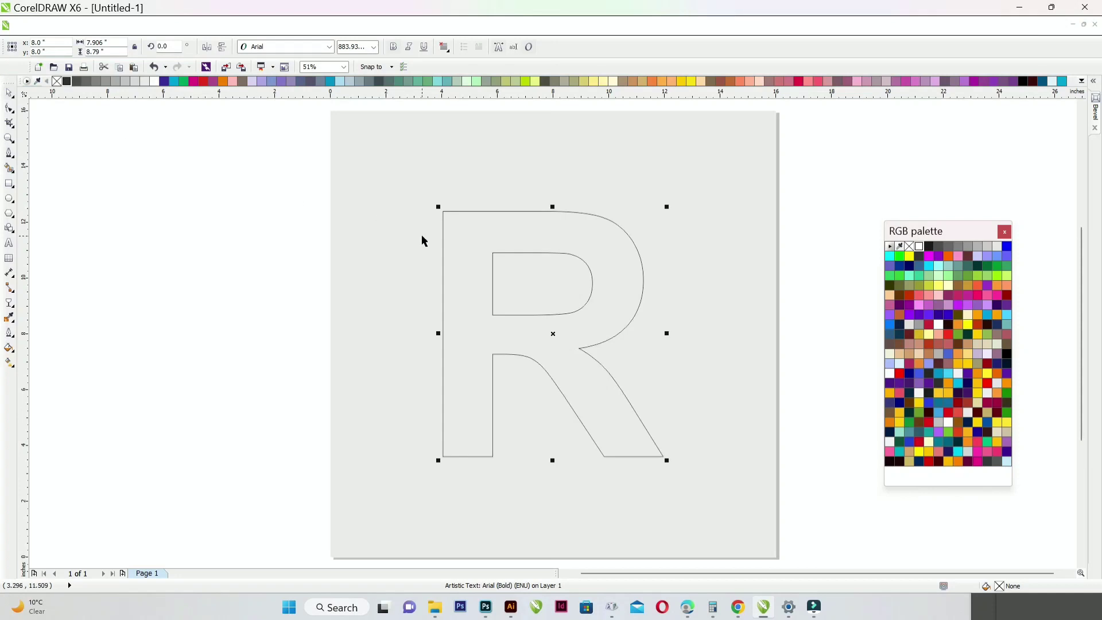
Start a face profile curve above the R's upper-left corner, run it down to the stem's left edge and curve it inward at the brow
left_click(9, 153)
scroll(470, 213, "up", 2)
left_click(342, 139)
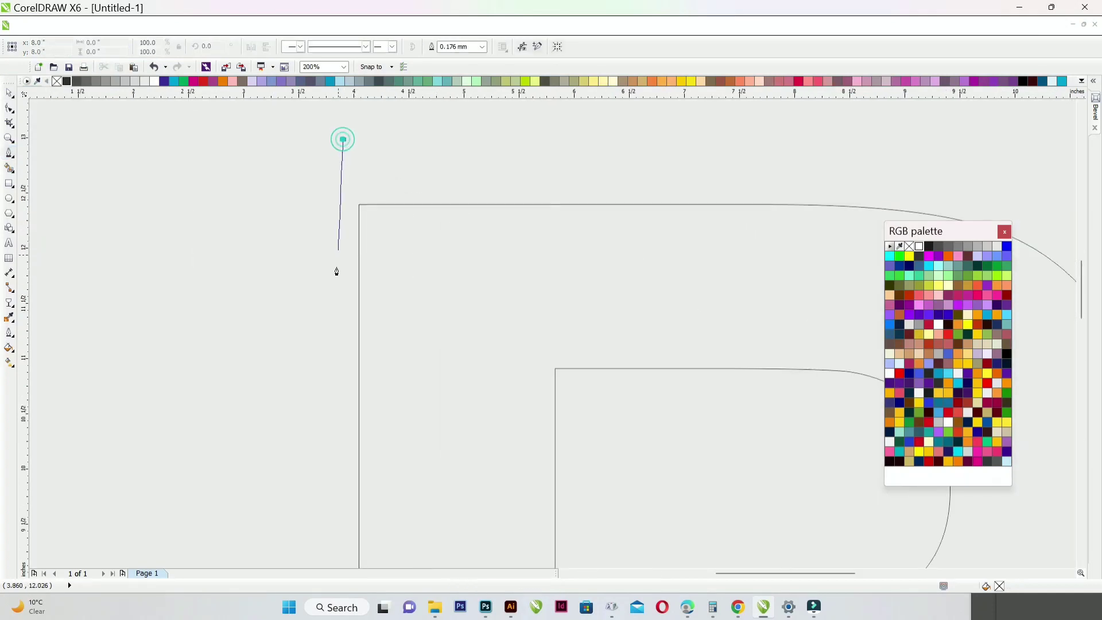
left_click(359, 414)
scroll(359, 414, "down", 2)
scroll(372, 365, "up", 2)
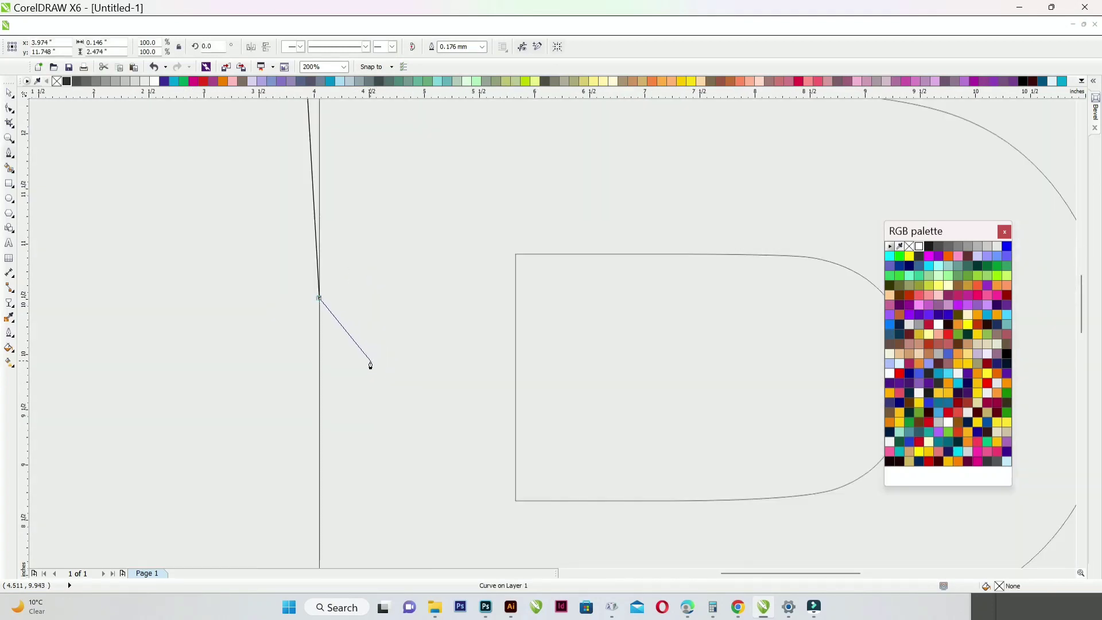
left_click_drag(372, 371, 424, 412)
scroll(413, 137, "down", 2)
scroll(402, 225, "up", 2)
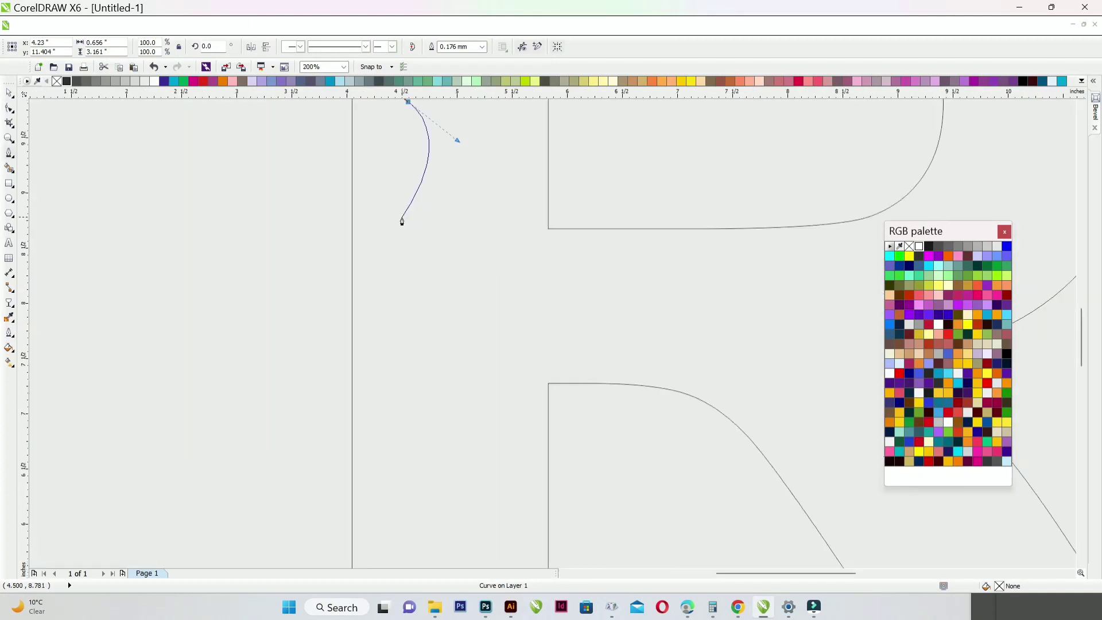
Continue the profile with a nose that bulges out past the stem's left edge and returns to its underside
left_click(325, 293)
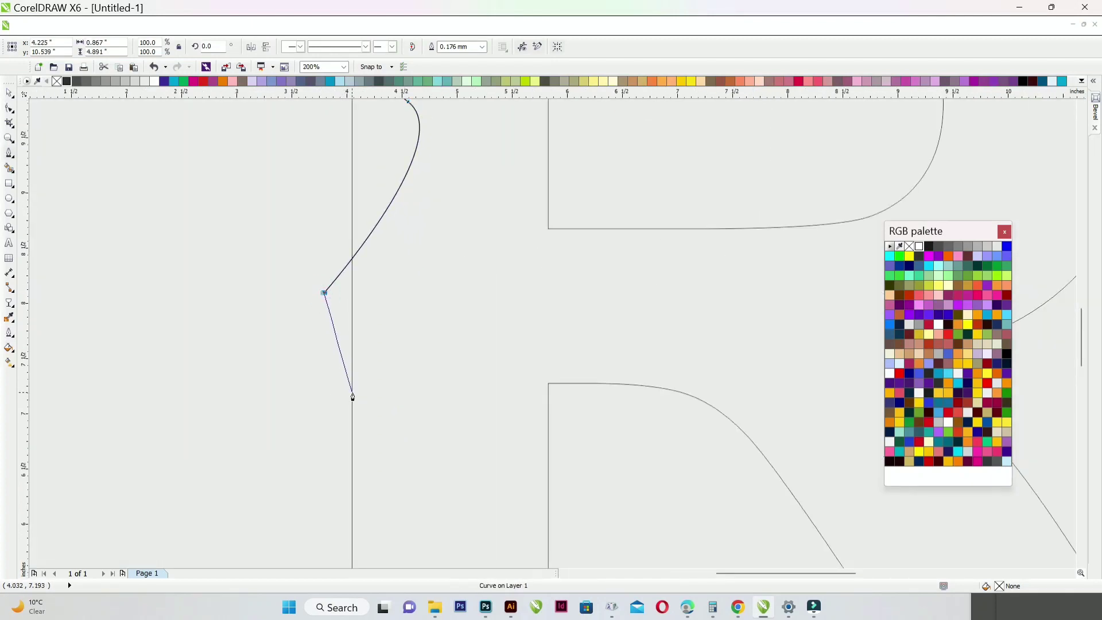
left_click_drag(351, 394, 445, 443)
scroll(404, 391, "down", 2)
scroll(397, 397, "up", 2)
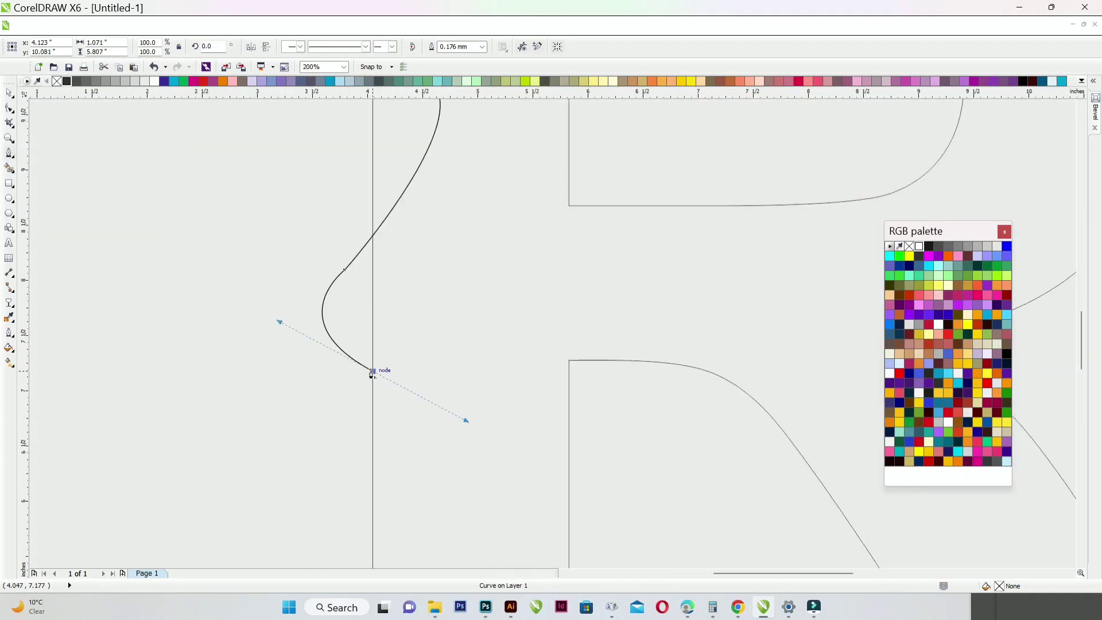
left_click_drag(399, 369, 418, 366)
scroll(400, 376, "down", 1)
scroll(399, 371, "up", 2)
Continue the profile with the upper lip, mouth and lower lip down to the start of the chin
left_click_drag(384, 424, 360, 490)
scroll(395, 422, "down", 1)
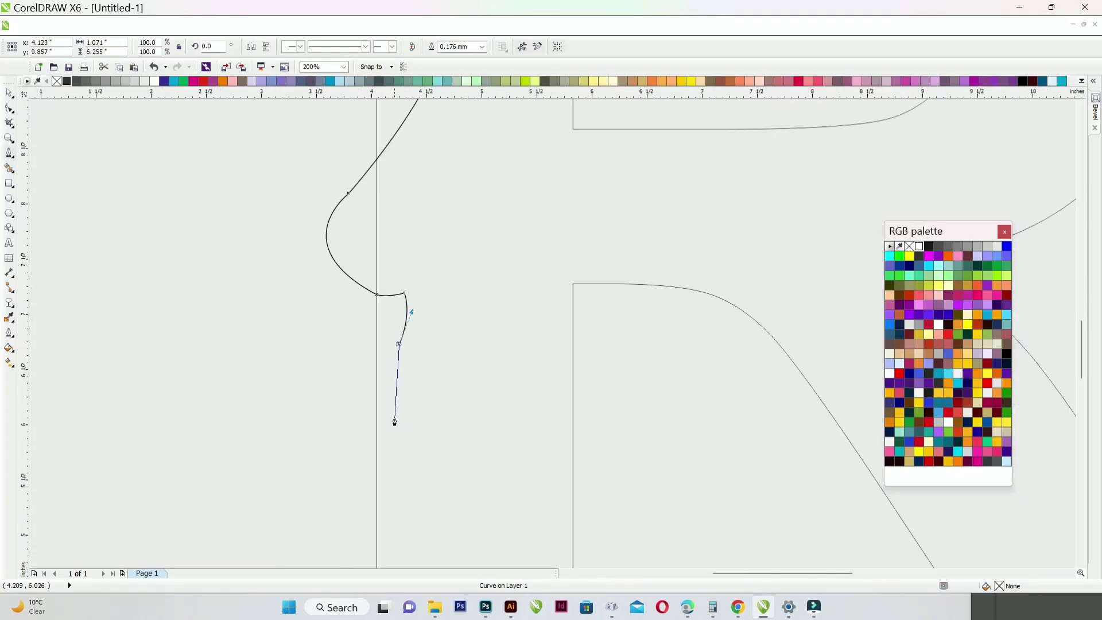
left_click(414, 375)
left_click(396, 400)
left_click_drag(414, 431, 442, 449)
left_click_drag(403, 528, 379, 553)
Finish the profile with a rounded chin that ends at the stem's bottom-right corner
scroll(402, 476, "down", 2)
scroll(405, 526, "up", 2)
scroll(408, 319, "down", 2)
scroll(491, 415, "up", 2)
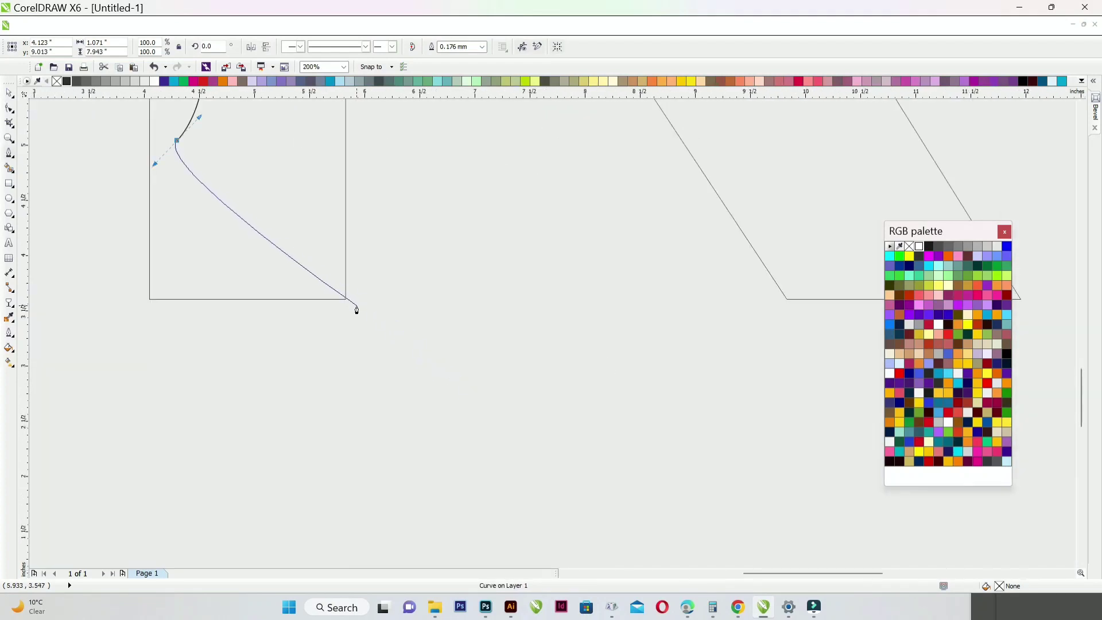
left_click_drag(345, 300, 574, 313)
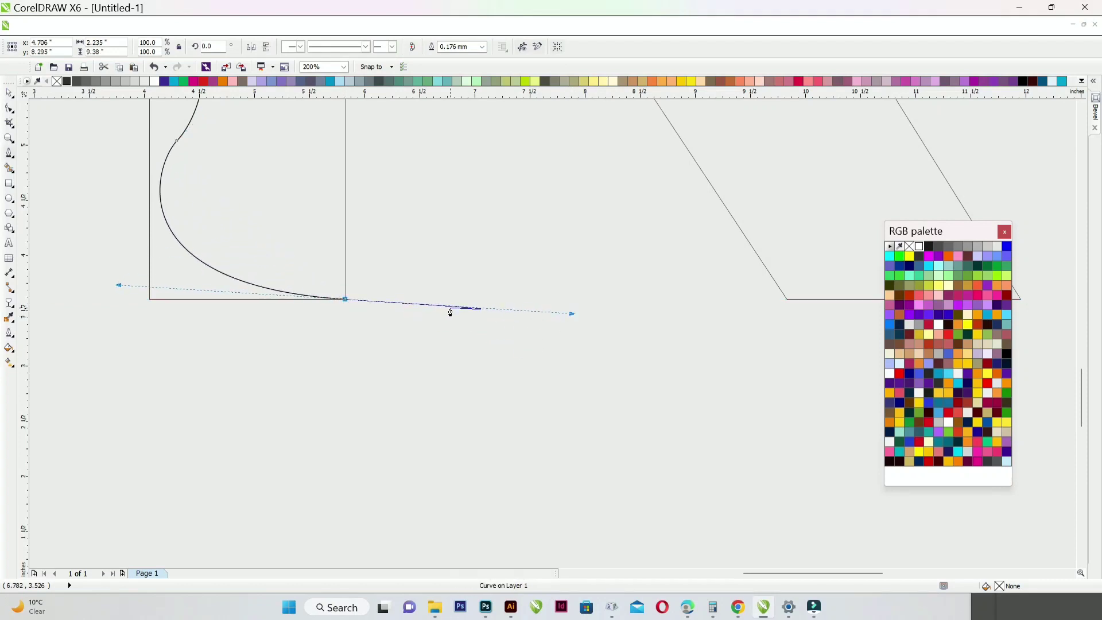
scroll(477, 276, "down", 1)
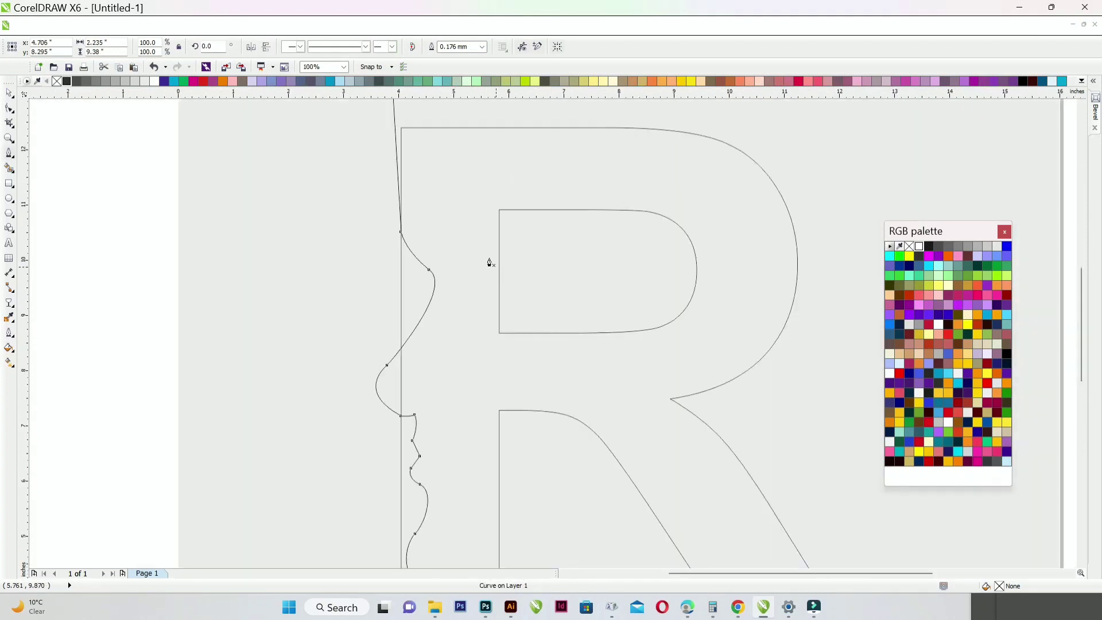
Smart-fill the R area behind the profile and the protruding nose area with pink #FF0066
left_click(10, 169)
left_click(536, 179)
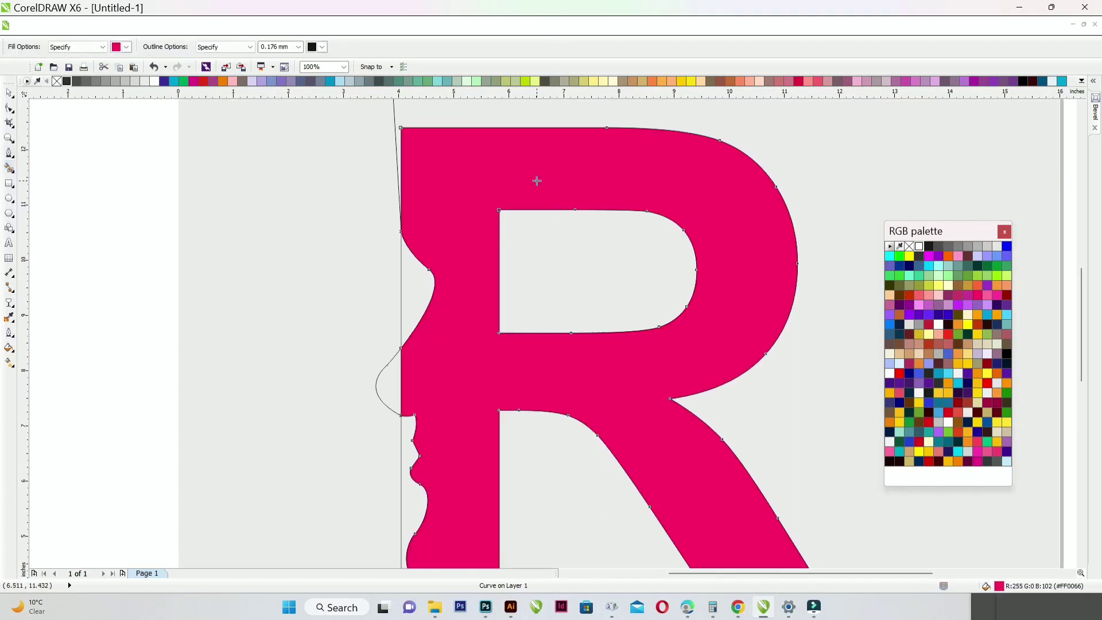
scroll(485, 278, "down", 1)
scroll(437, 288, "up", 1)
left_click(436, 288)
scroll(450, 287, "down", 1)
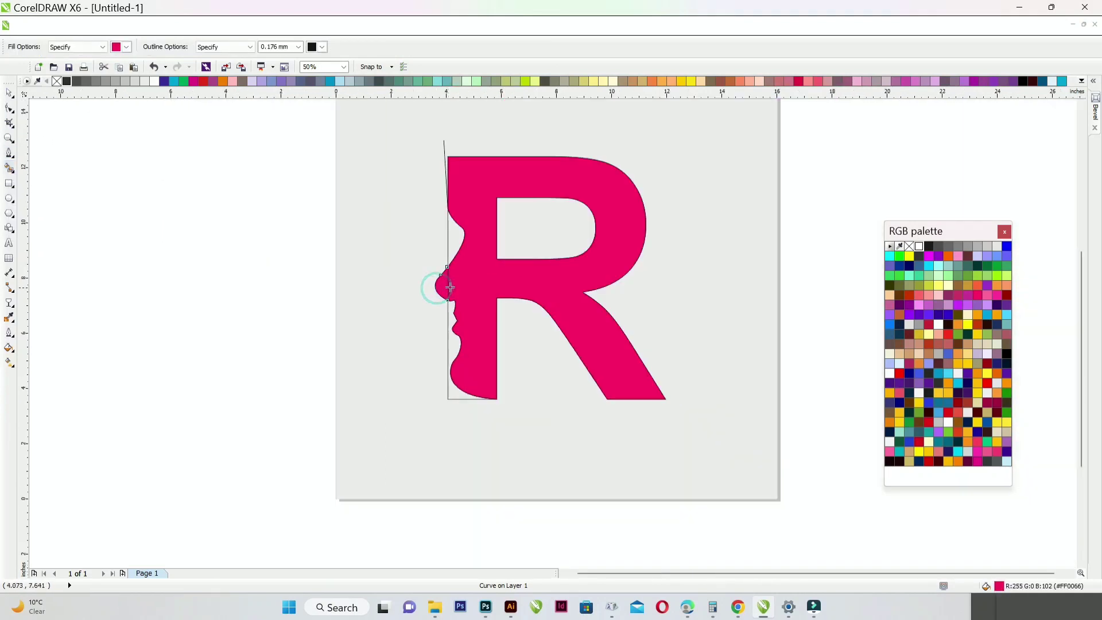
Delete the drawn profile curve and the original R outline, keeping only the pink filled shapes
left_click(8, 91)
left_click(98, 199)
scroll(499, 161, "up", 1)
left_click(388, 119)
key("Delete")
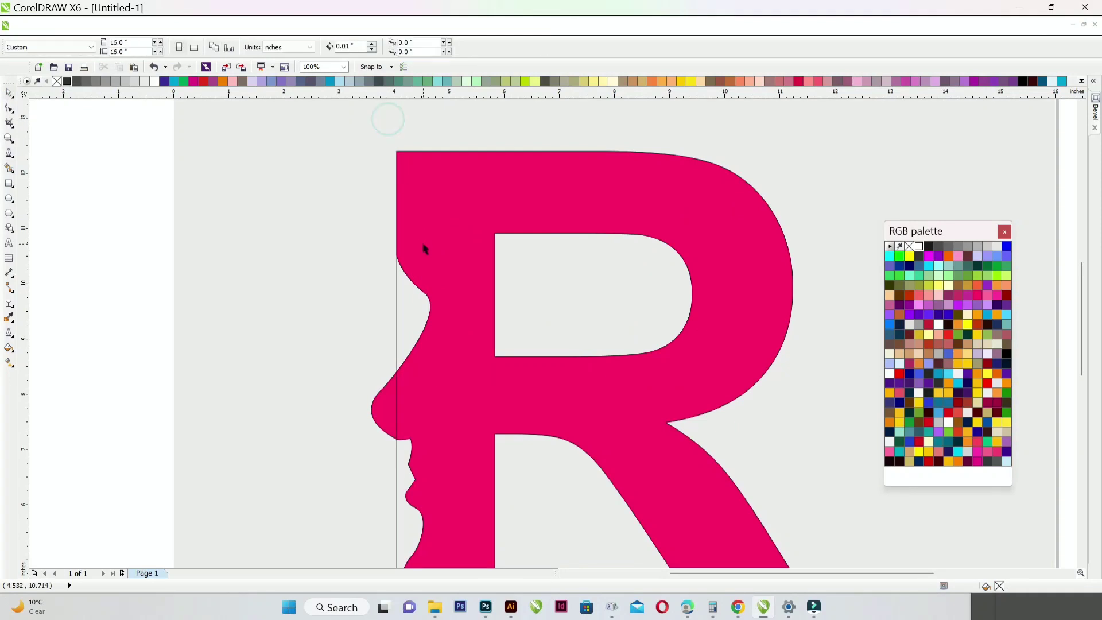
scroll(424, 244, "down", 1)
scroll(407, 272, "up", 1)
scroll(411, 273, "up", 1)
left_click(415, 274)
key("Delete")
scroll(415, 274, "down", 1)
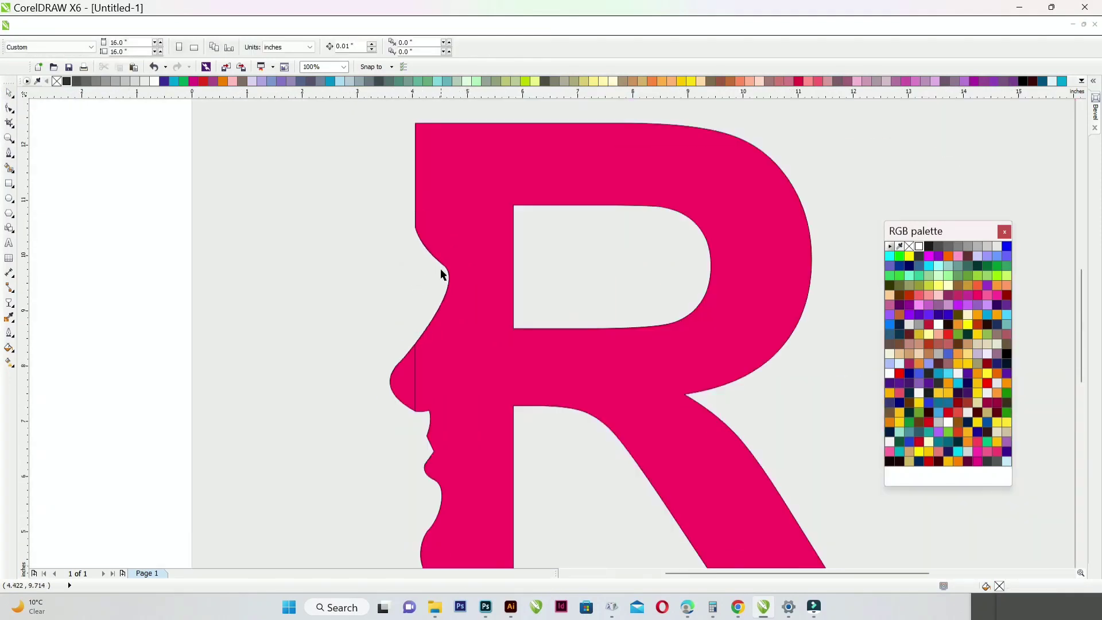
Weld the pink R and nose pieces into a single shape
scroll(441, 274, "down", 2)
left_click_drag(356, 213, 607, 393)
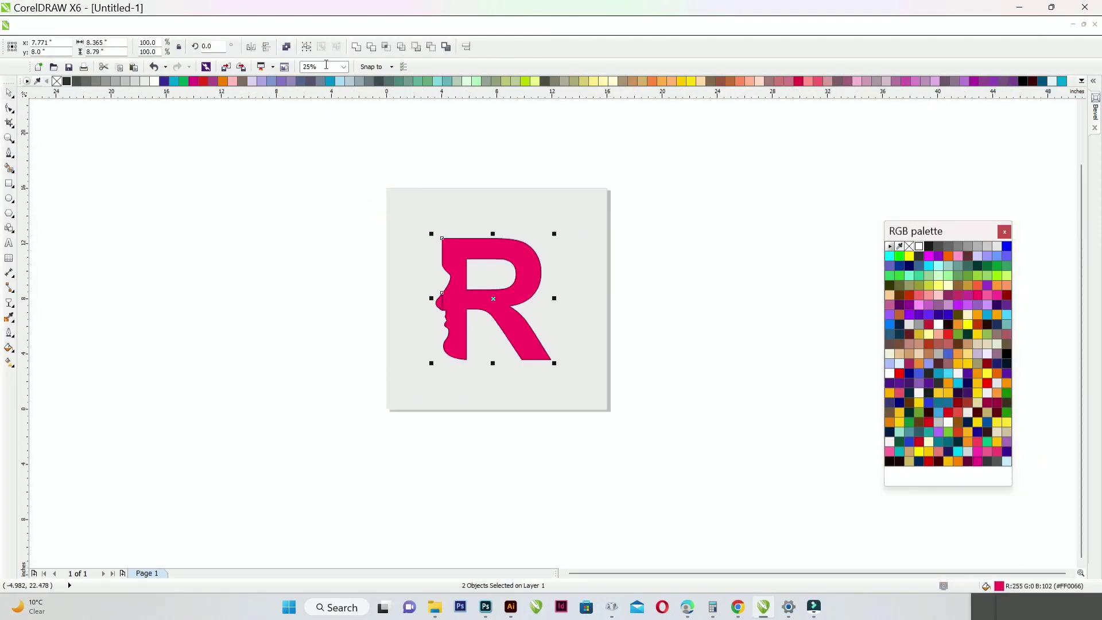
left_click(360, 51)
scroll(553, 248, "up", 1)
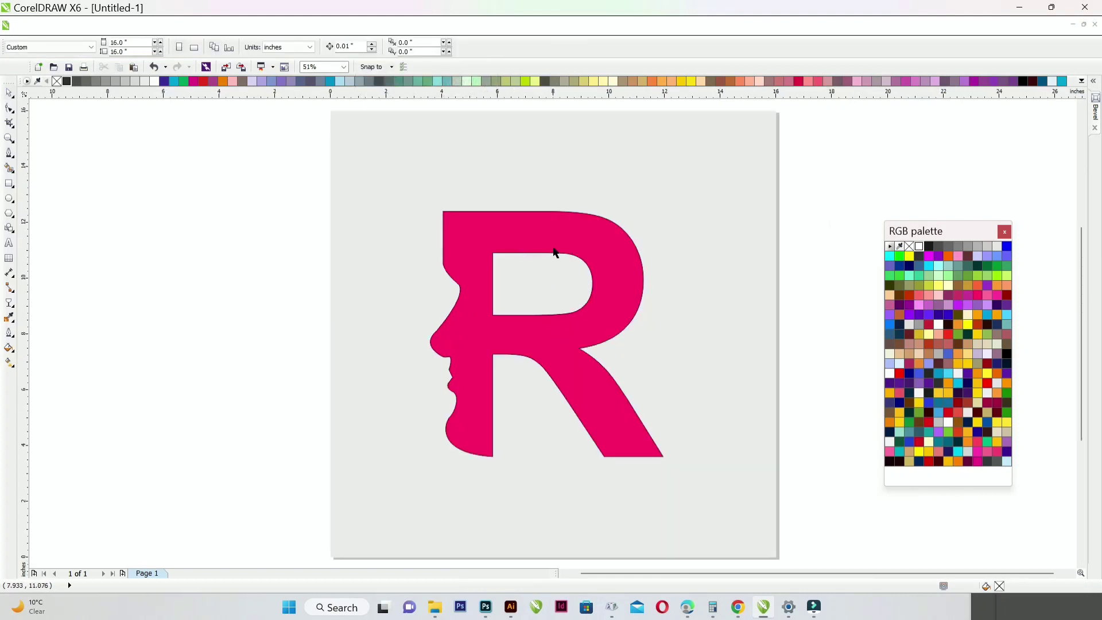
Fill the welded R with 90% black and remove its outline
left_click(929, 245)
right_click(909, 246)
Enlarge the R to about 9.97 by 10.48 inches and shift it slightly to the right on the page
left_click_drag(667, 208, 688, 186)
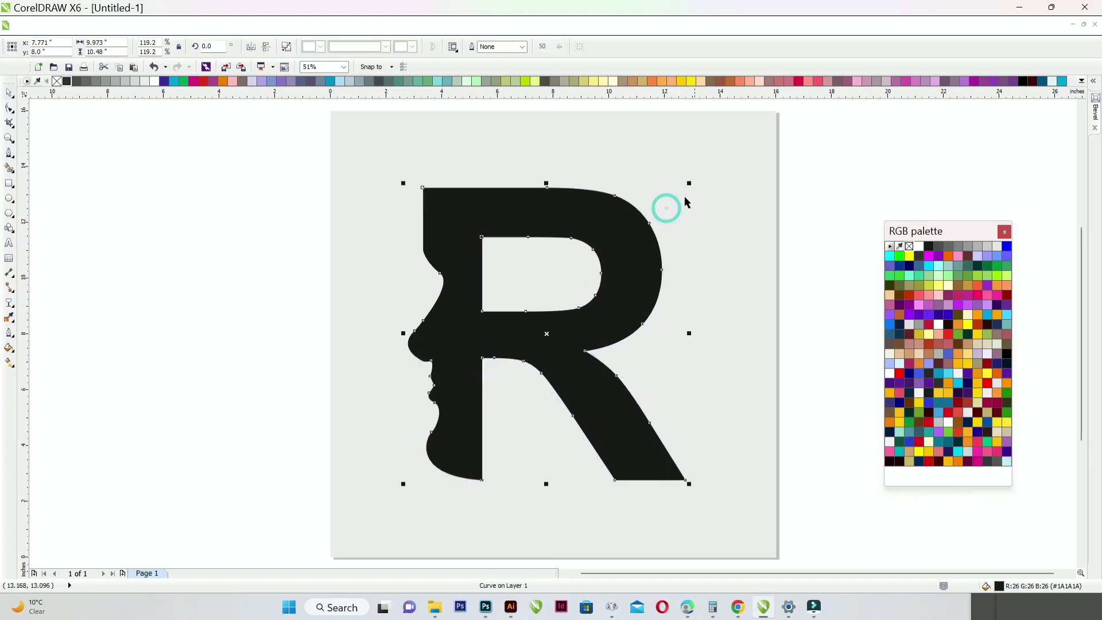
left_click_drag(621, 219, 639, 220)
scroll(492, 259, "down", 1)
scroll(515, 275, "up", 1)
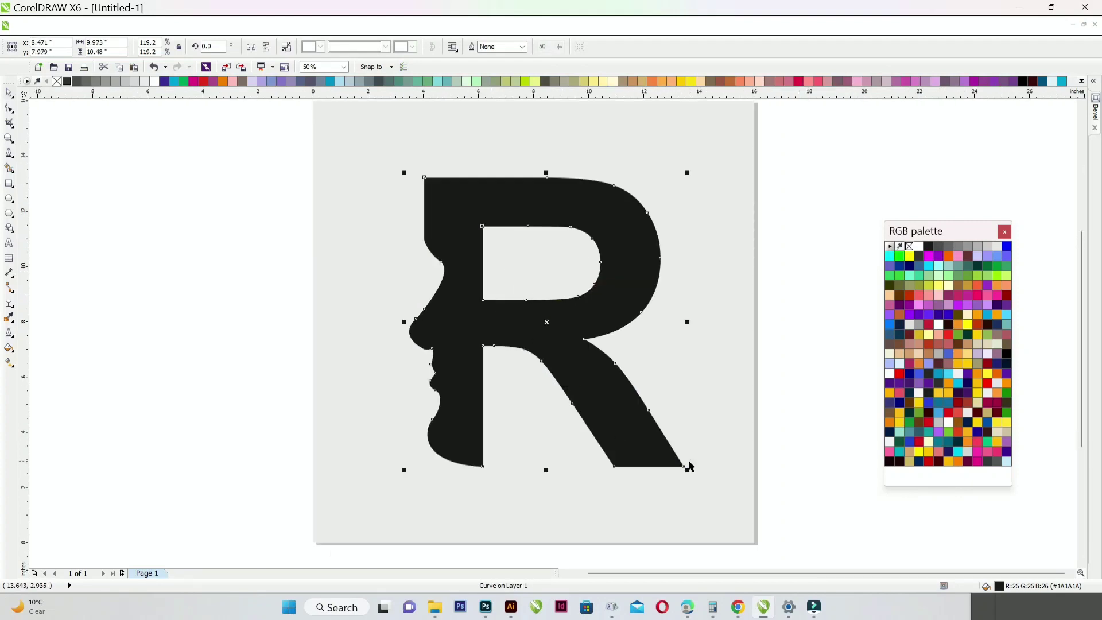
Apply a linear fountain fill running downward along the R's stem with the Interactive Fill tool
left_click(14, 366)
left_click(32, 366)
scroll(598, 346, "up", 2)
scroll(266, 173, "down", 1)
left_click_drag(187, 143, 216, 317)
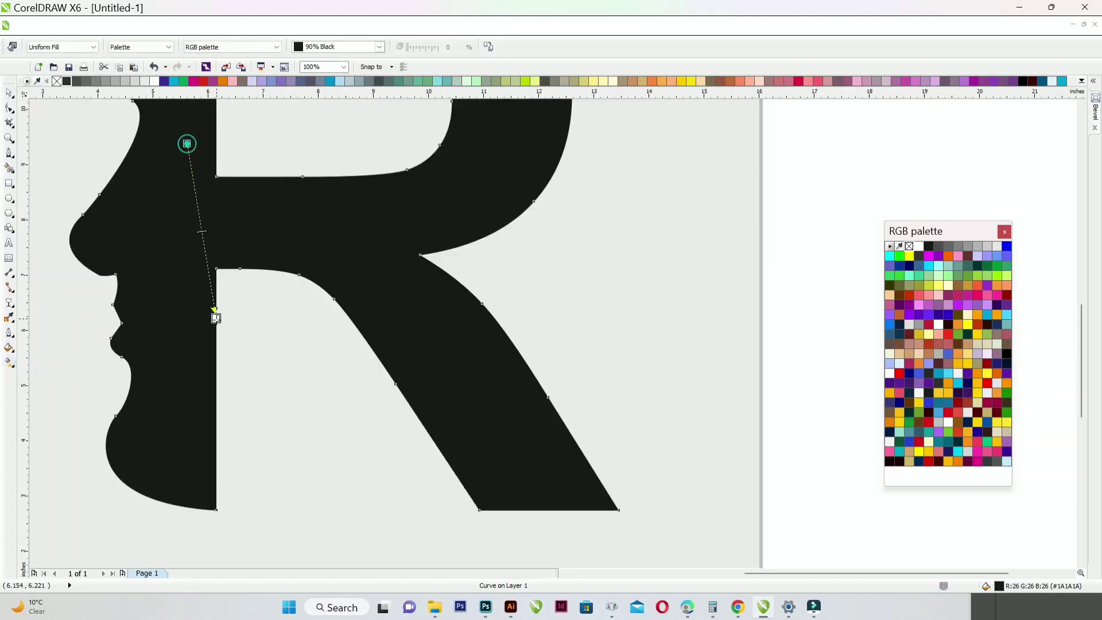
scroll(216, 318, "up", 1)
Set the gradient's end colour to navy and its start colour to bright blue, and deselect the R
left_click(910, 256)
left_click(909, 266)
scroll(559, 338, "down", 2)
scroll(559, 338, "up", 2)
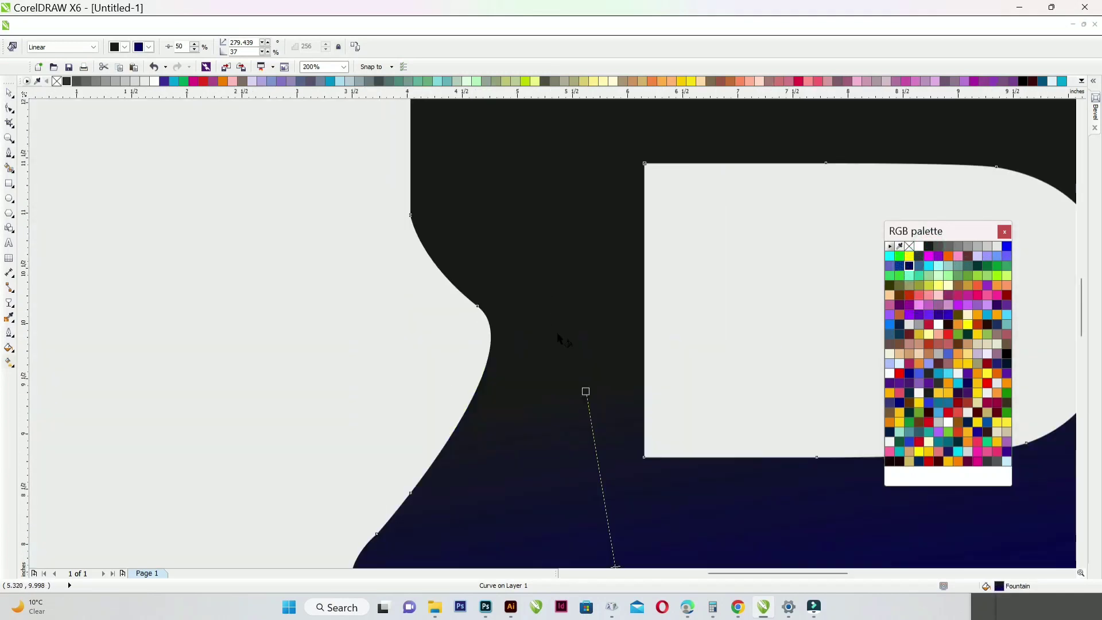
left_click(1007, 246)
scroll(296, 177, "down", 2)
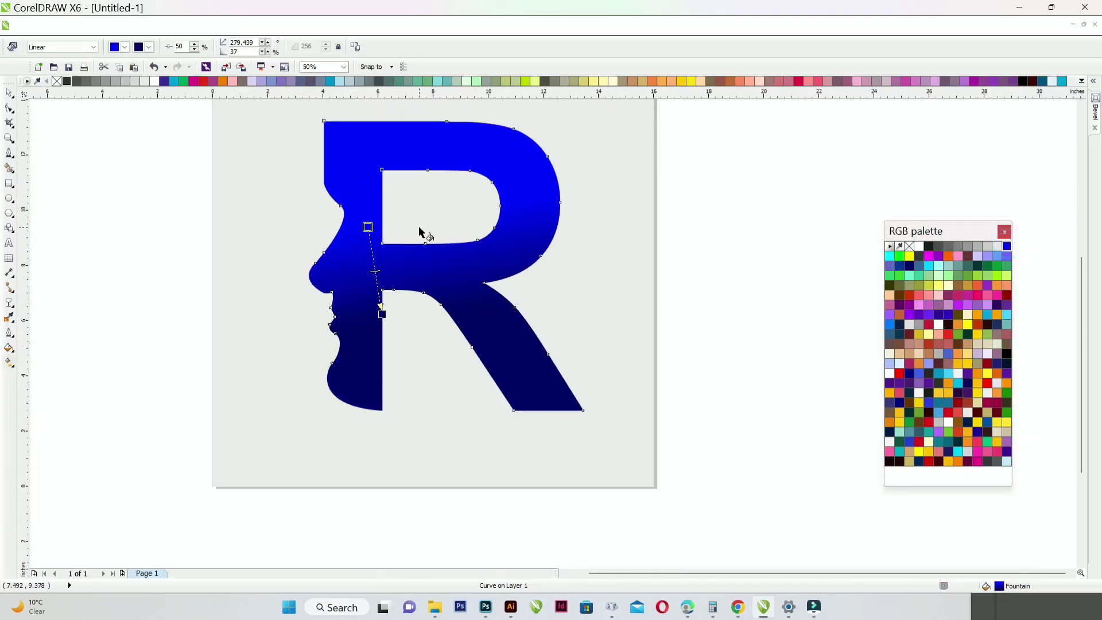
left_click(10, 95)
left_click(57, 275)
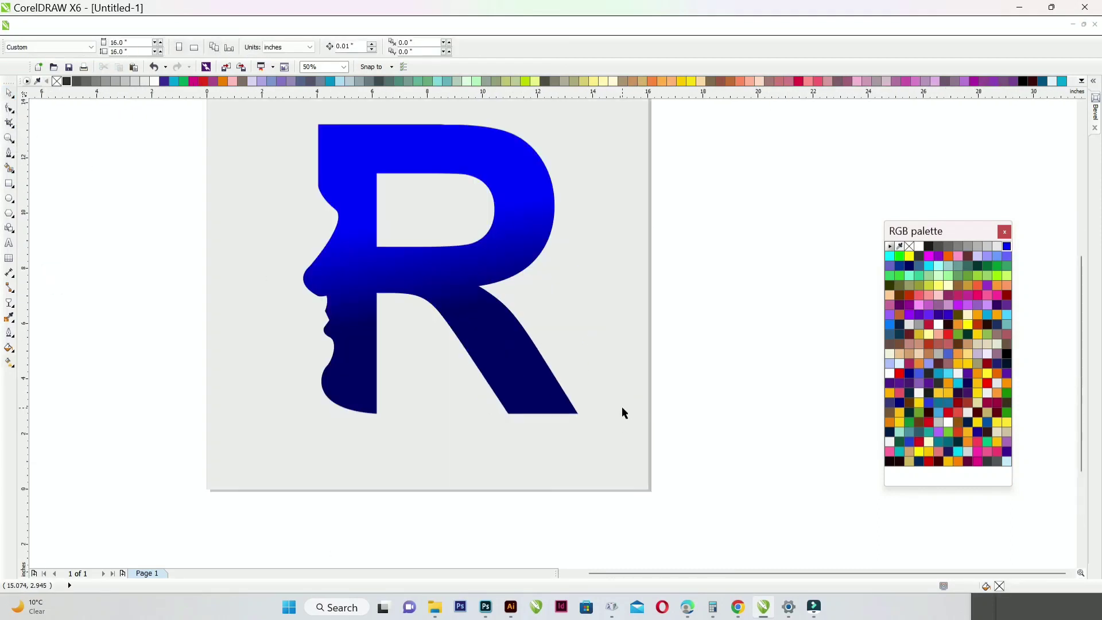
Pull the leg's lower-right corner node outward into a long point and lower the node on its outer edge
scroll(623, 410, "up", 1)
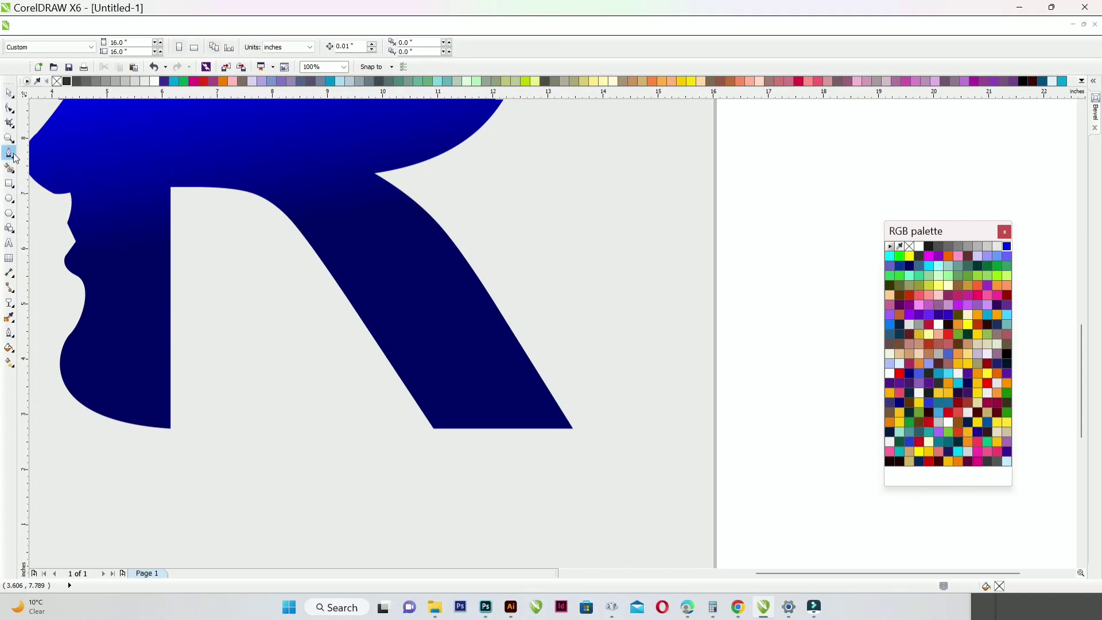
left_click_drag(400, 286, 402, 287)
key("F10")
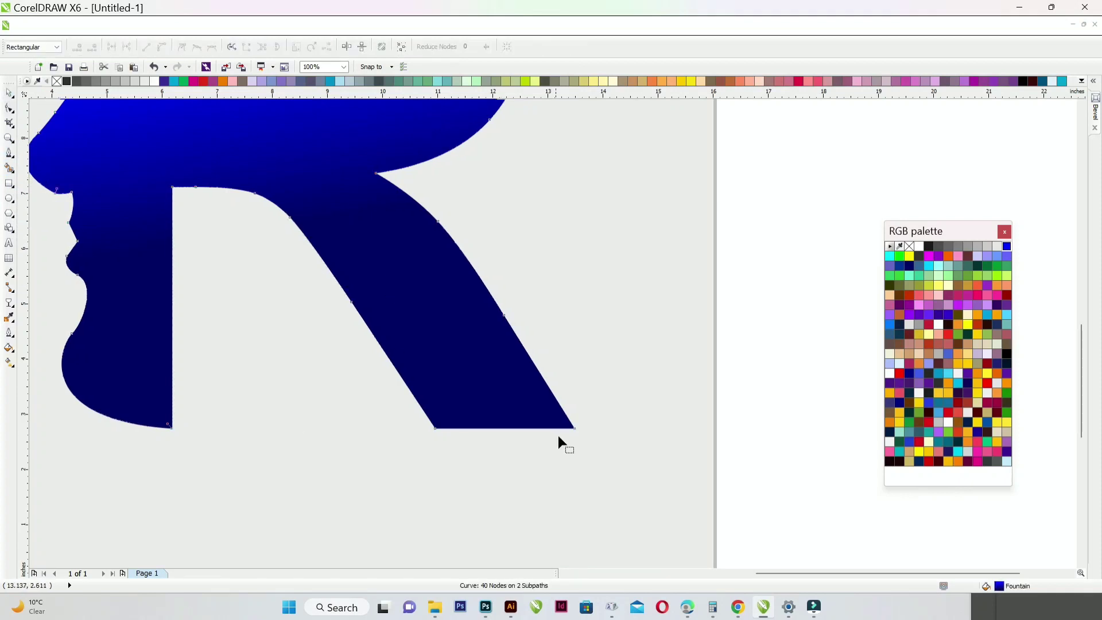
left_click_drag(573, 429, 667, 516)
left_click_drag(505, 316, 509, 399)
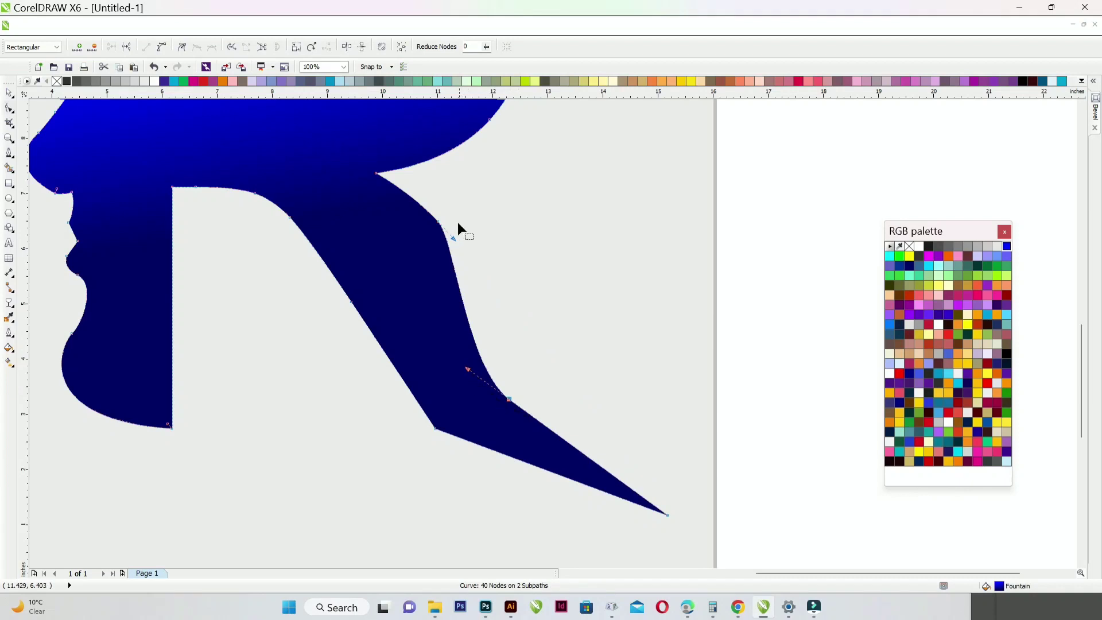
Reshape the leg's outer edge by adjusting its nodes and curve handles into an inward sweep
left_click_drag(454, 237, 515, 330)
left_click(469, 368)
left_click_drag(508, 398, 536, 391)
left_click_drag(498, 358, 469, 329)
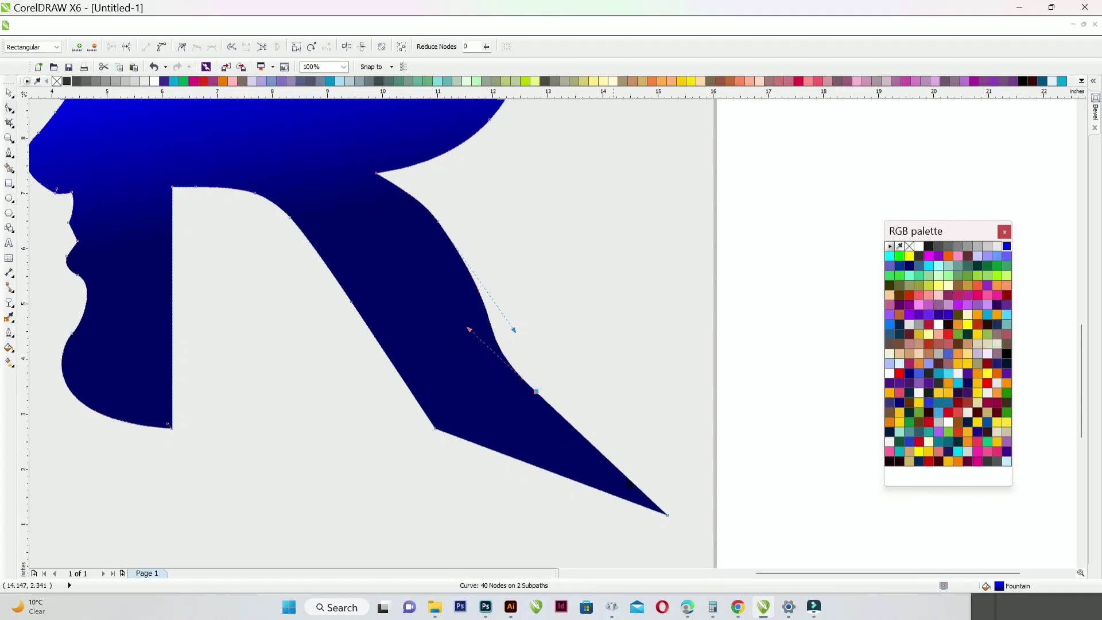
left_click(665, 514)
left_click_drag(515, 327, 482, 340)
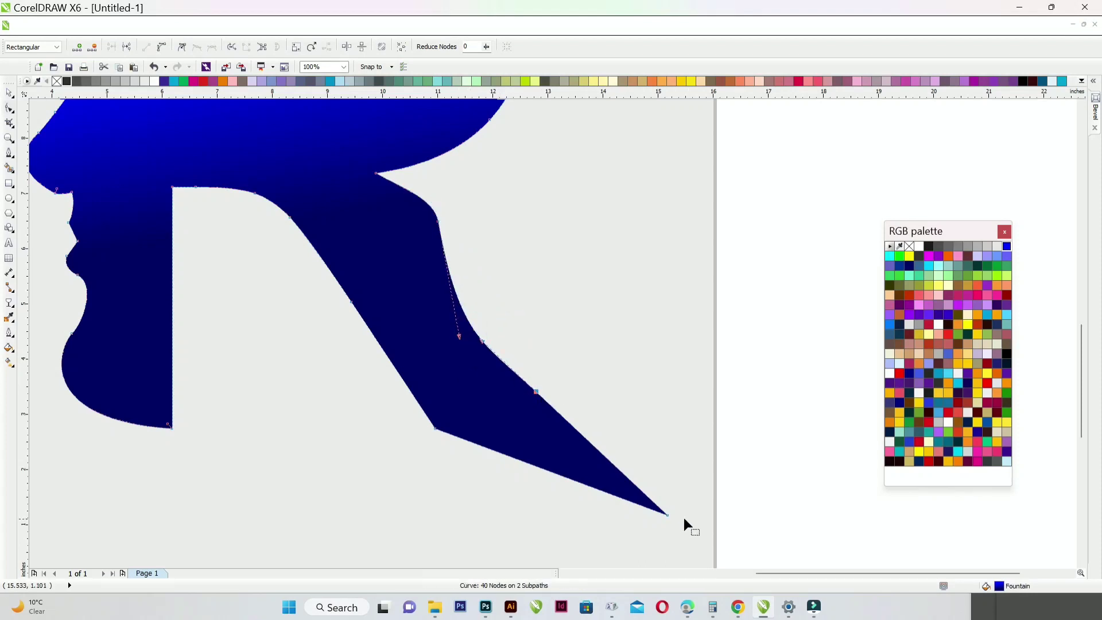
Move the leg's tip slightly outward and upward, and delete the leg's lower-left corner node
left_click_drag(666, 515, 684, 496)
left_click(433, 430)
left_click(436, 428)
double_click(436, 428)
Move the leg's inner-edge node close to the tip and bend the inner edge into a long sweeping curve
scroll(494, 426, "down", 2)
scroll(497, 425, "up", 2)
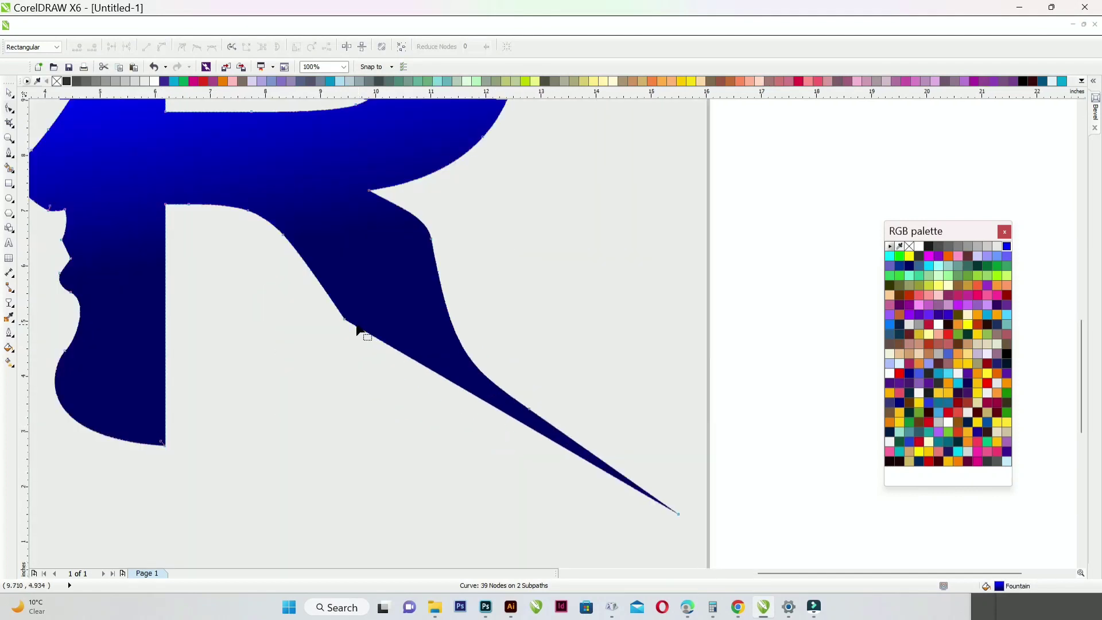
left_click_drag(342, 317, 658, 519)
left_click_drag(294, 248, 470, 516)
scroll(495, 371, "down", 2)
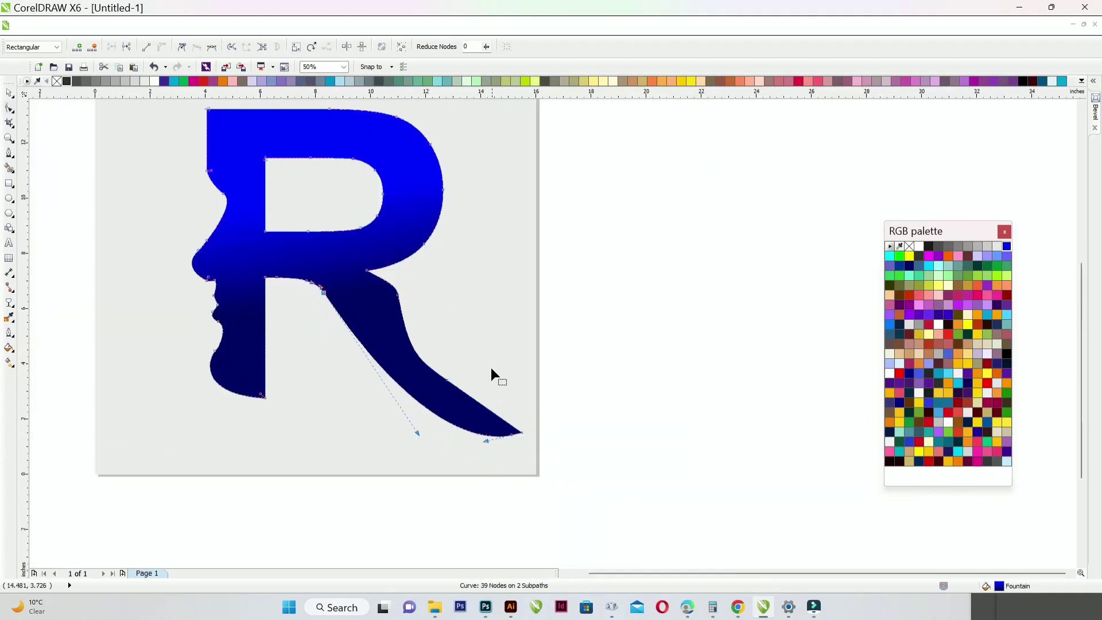
Move the upper node of the leg's outer edge down and outward, and adjust the curve handles into a rounded bulge
scroll(315, 220, "up", 2)
left_click(252, 179)
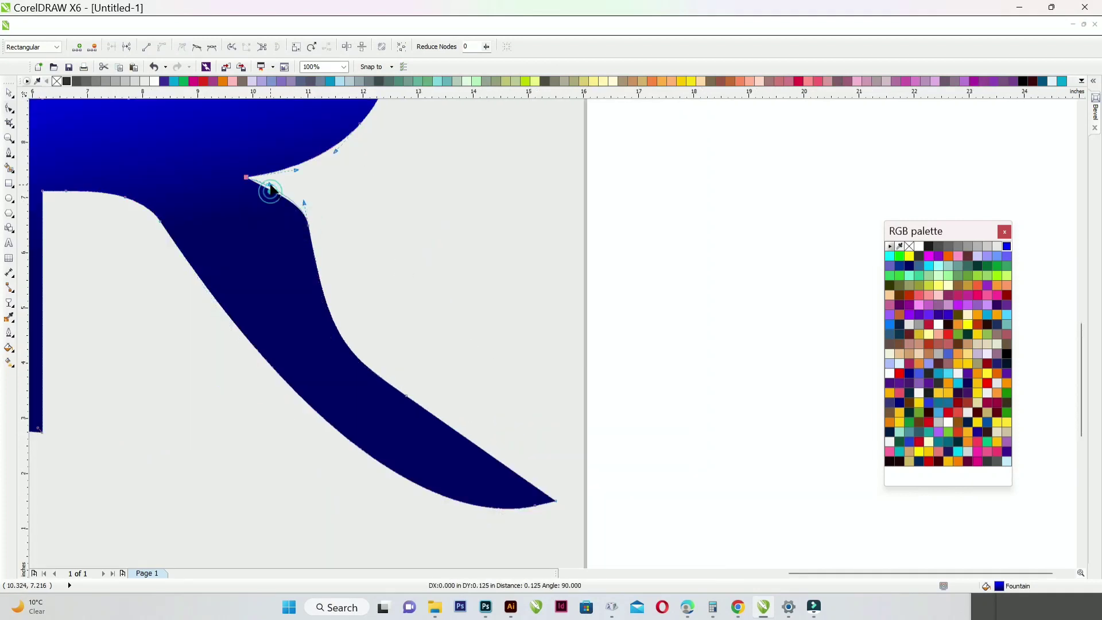
left_click_drag(307, 236, 356, 316)
left_click_drag(361, 369, 383, 363)
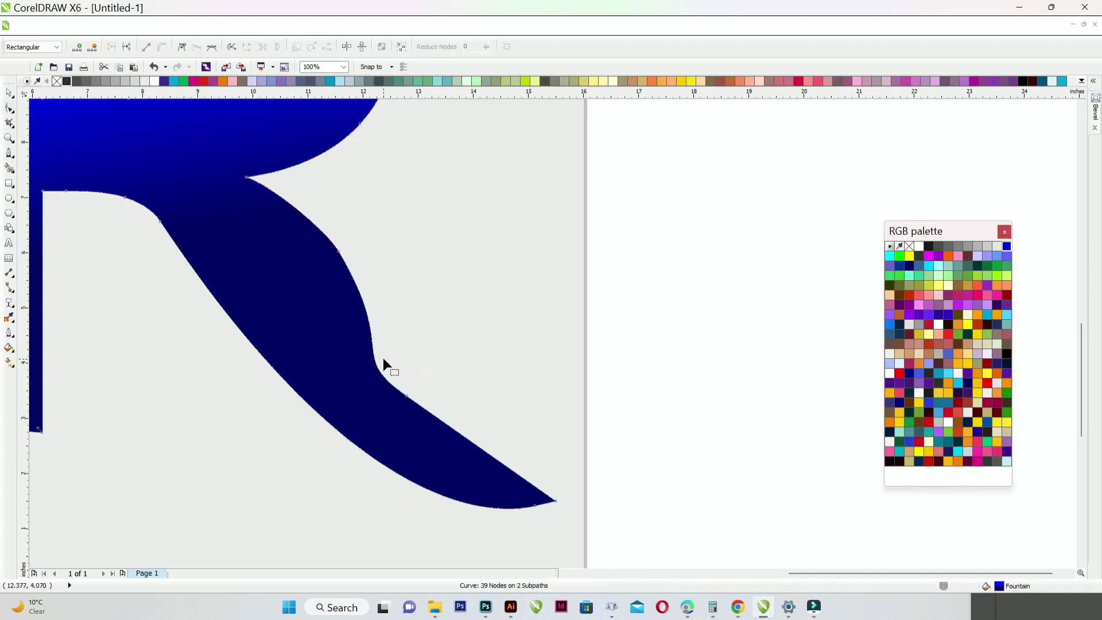
left_click(407, 399)
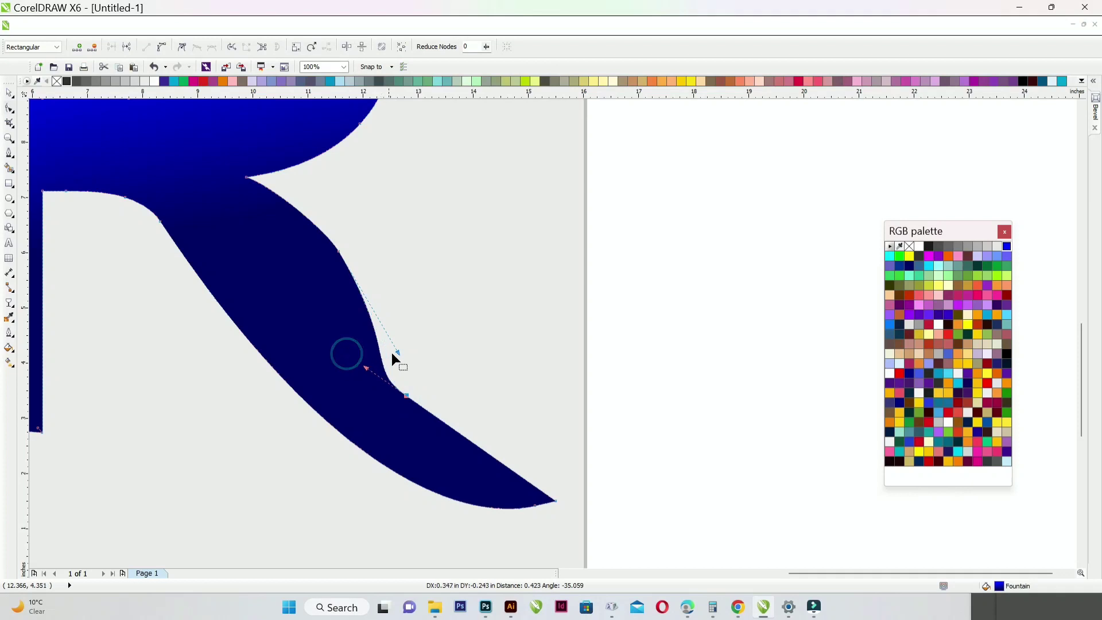
left_click_drag(398, 352, 395, 356)
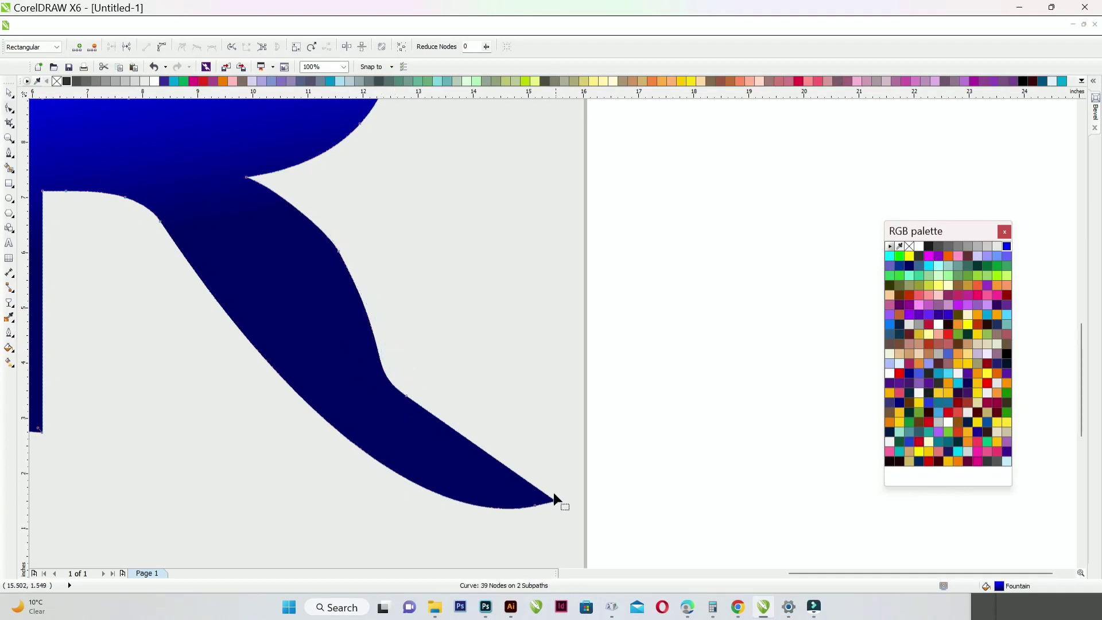
left_click_drag(366, 368, 318, 313)
scroll(363, 324, "down", 2)
scroll(366, 307, "up", 2)
left_click_drag(261, 233, 299, 262)
Convert the straight outer segment before the leg's tip to a curve and bend it inward
left_click(545, 548)
left_click(450, 480)
left_click(161, 47)
left_click_drag(396, 443, 399, 484)
left_click(441, 502)
Raise the leg's tip and deepen the curve leading to it into an upward hook
left_click(546, 548)
left_click_drag(546, 548, 557, 504)
left_click_drag(511, 474, 509, 529)
left_click_drag(558, 503, 555, 472)
Round the leg's underside by adjusting both curve handles between the inner junction and the node below the tip
left_click(524, 555)
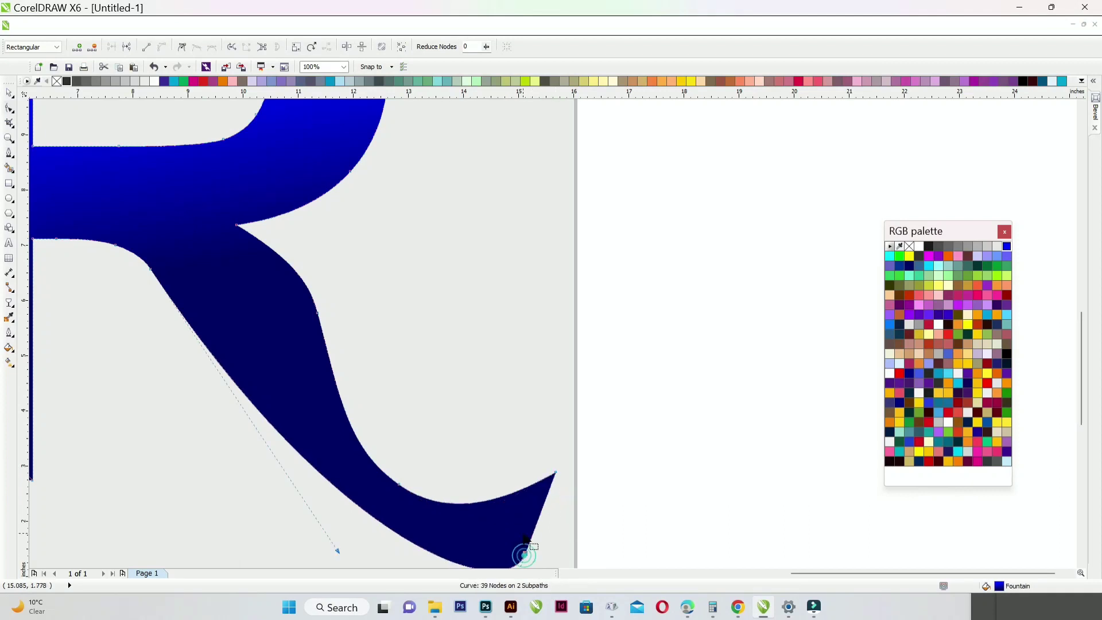
scroll(507, 490, "down", 3)
scroll(482, 507, "up", 3)
left_click_drag(469, 507, 468, 514)
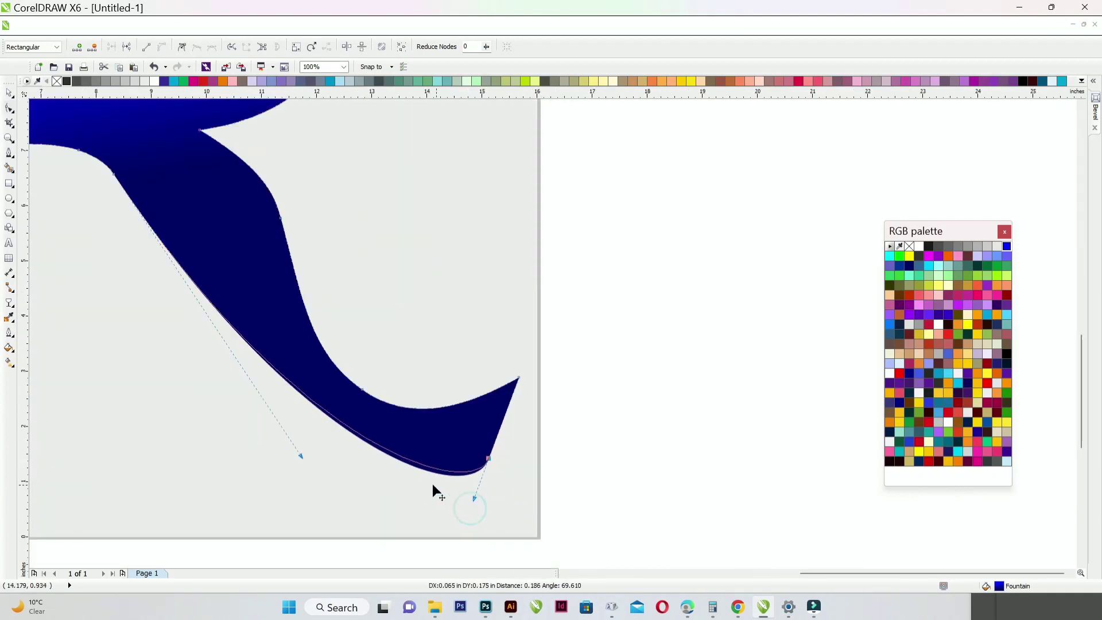
left_click_drag(300, 457, 264, 487)
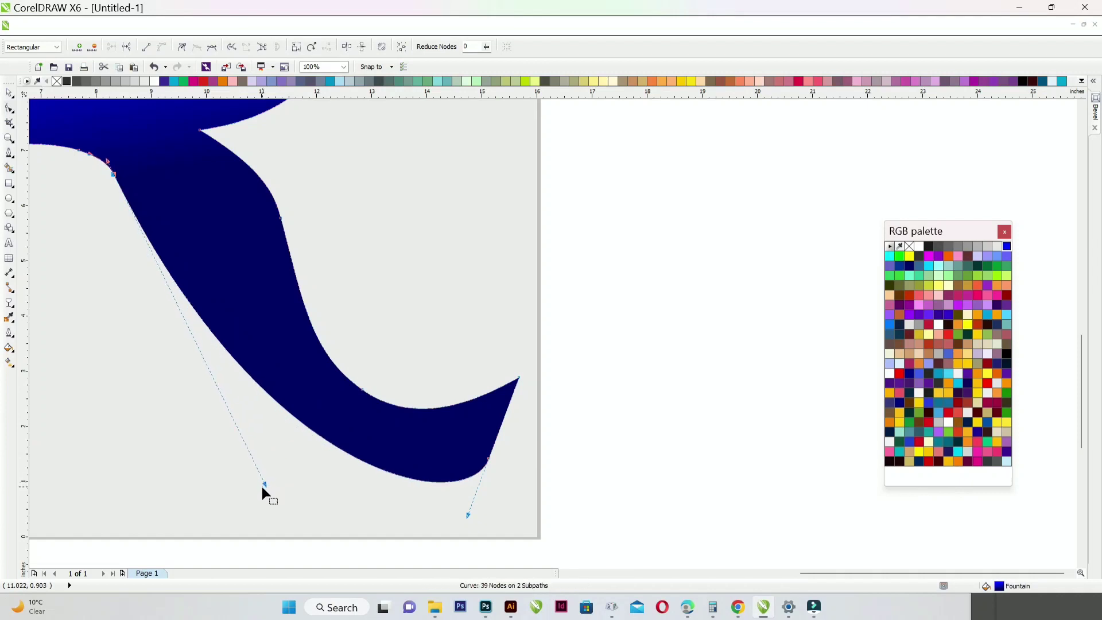
scroll(344, 320, "down", 3)
scroll(276, 290, "up", 3)
Draw a small circle about 1.5 inches wide and place it against the leg's raised tip
left_click(9, 200)
scroll(528, 431, "up", 1)
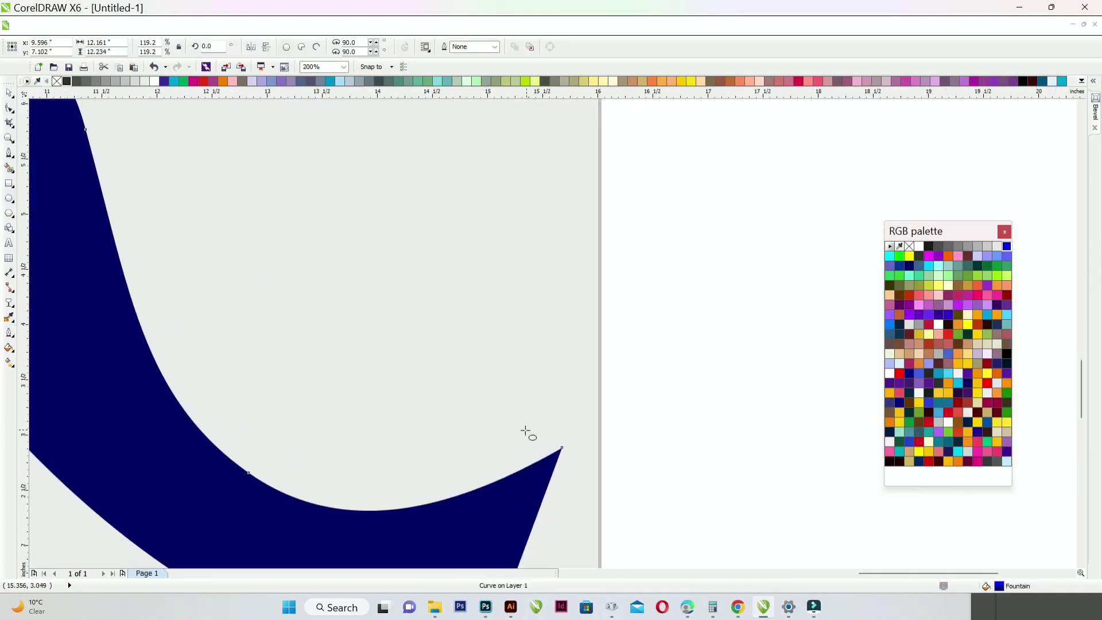
left_click_drag(561, 447, 476, 360)
key("space")
left_click_drag(619, 468, 538, 446)
Weld the small circle to the letter R and shift the combined shape slightly left on the page
scroll(538, 446, "down", 1)
left_click(474, 489, "shift")
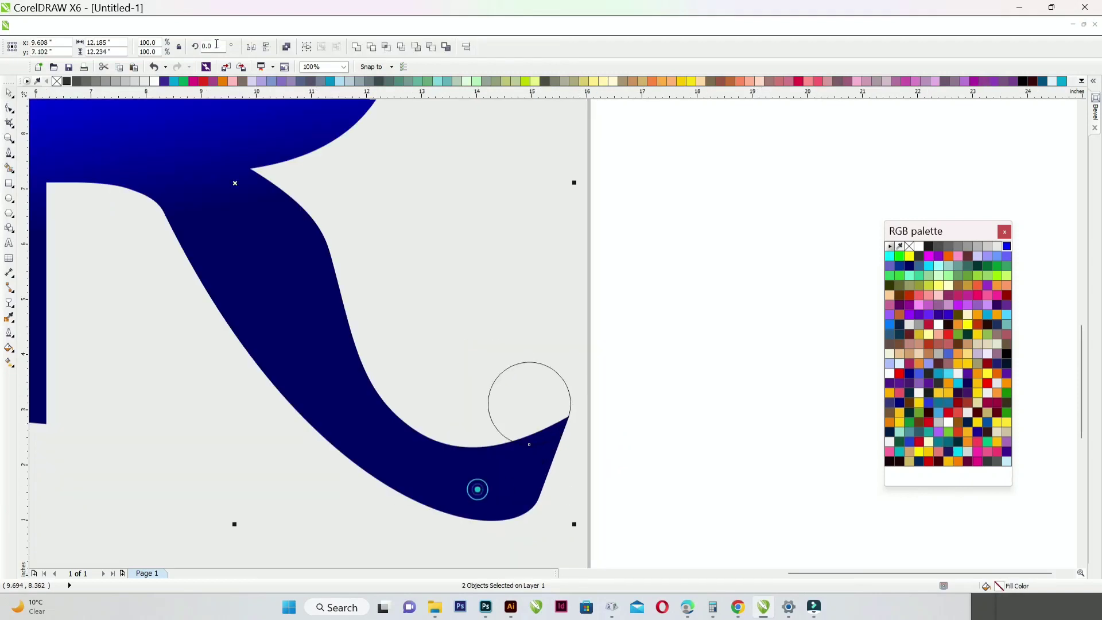
left_click(357, 47)
left_click(651, 320)
key("shift+F4")
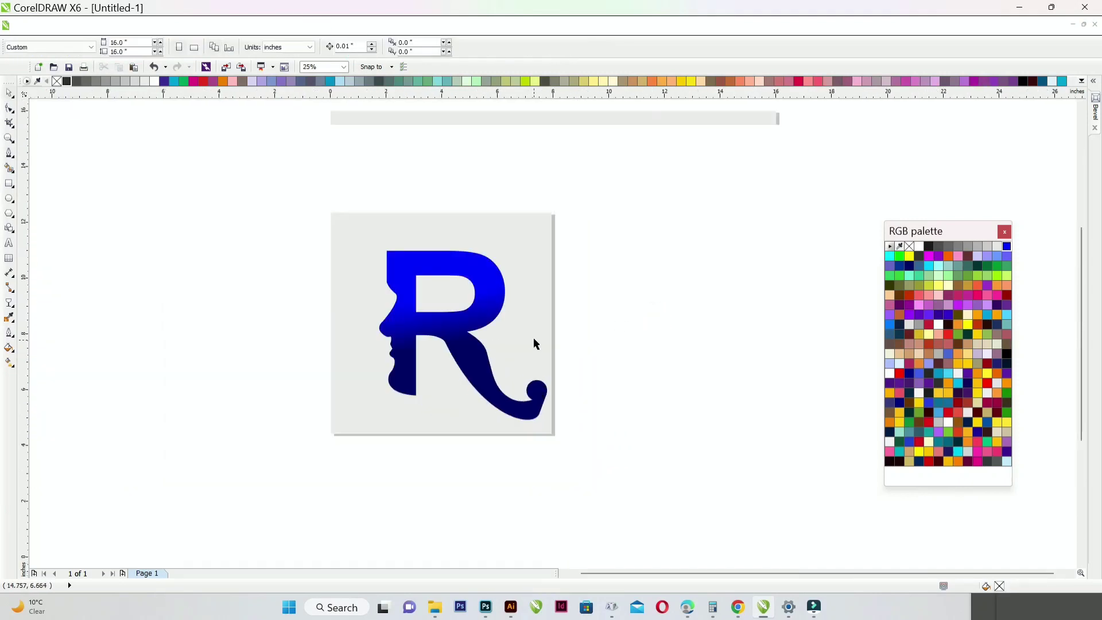
left_click(526, 329)
left_click_drag(526, 330, 521, 332)
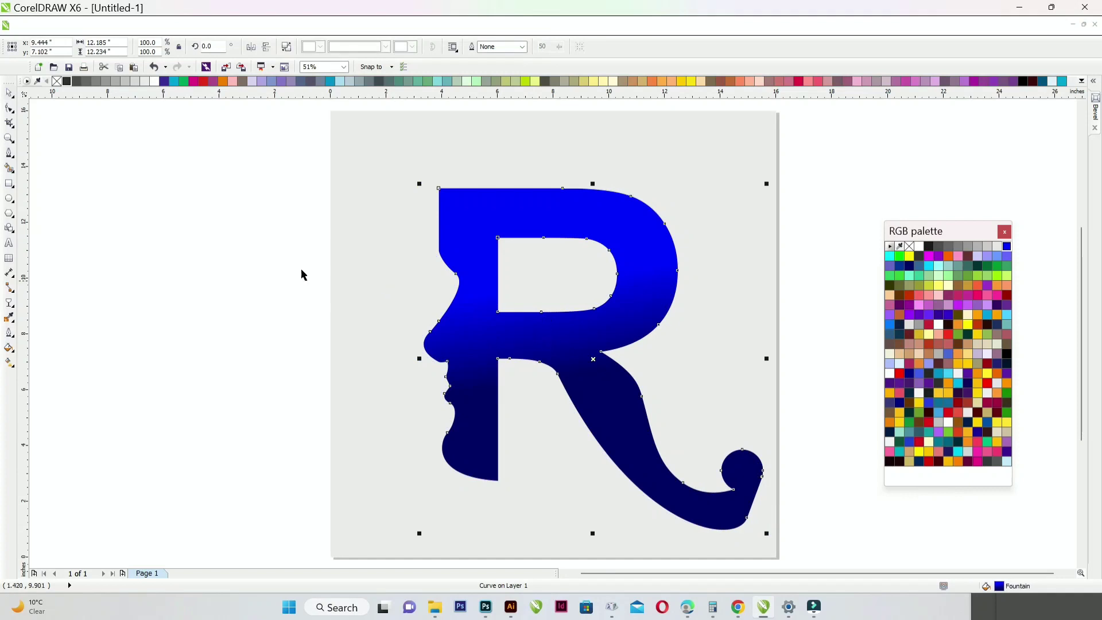
left_click(193, 256)
Draw a 16-inch circle centred on the page and shrink it slightly so it sits inside the page edges
left_click(14, 203)
scroll(413, 262, "down", 1)
left_click_drag(482, 297, 559, 397)
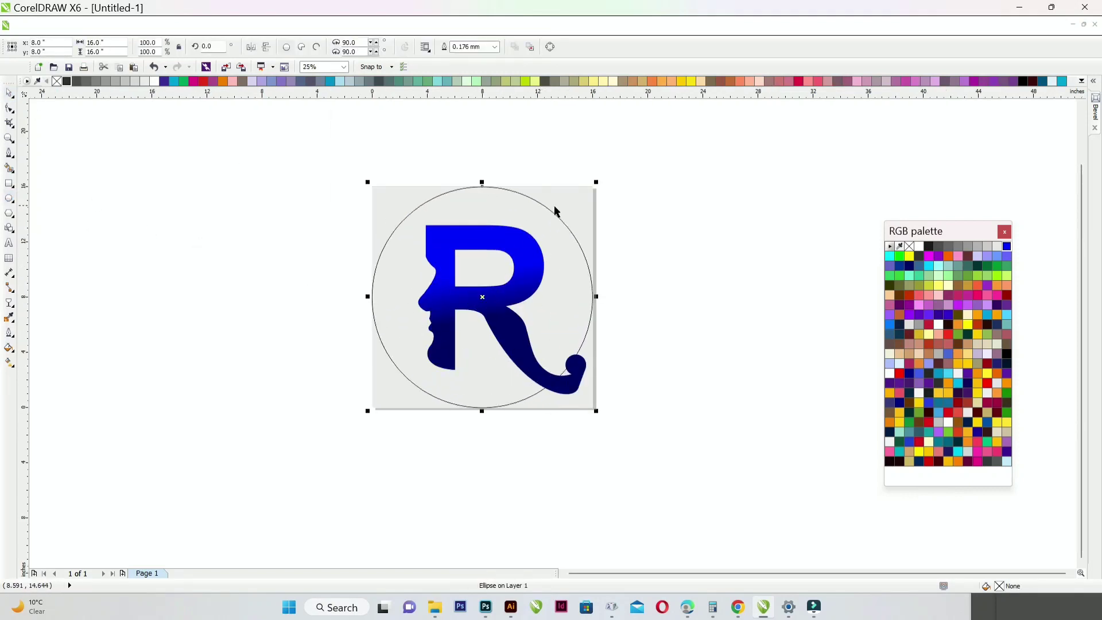
scroll(596, 195, "up", 2)
left_click_drag(593, 167, 562, 199)
Fill the large circle with dark grey #1A1A1A and send it behind the letter
left_click(929, 246)
key("shift+Page_Down")
scroll(480, 215, "down", 3)
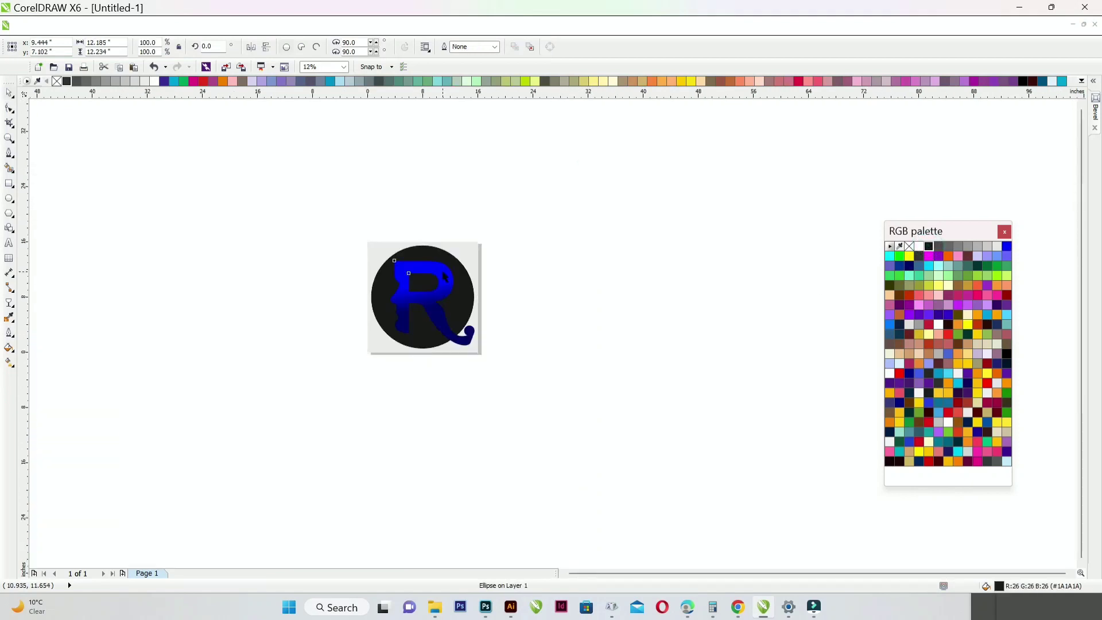
Scale the letter R down to about 84% so it fits inside the dark circle, and fill it white
left_click(445, 277)
scroll(445, 277, "up", 2)
left_click_drag(383, 294, 372, 278)
scroll(374, 277, "down", 1)
scroll(442, 386, "up", 2)
left_click(918, 246)
scroll(697, 303, "down", 1)
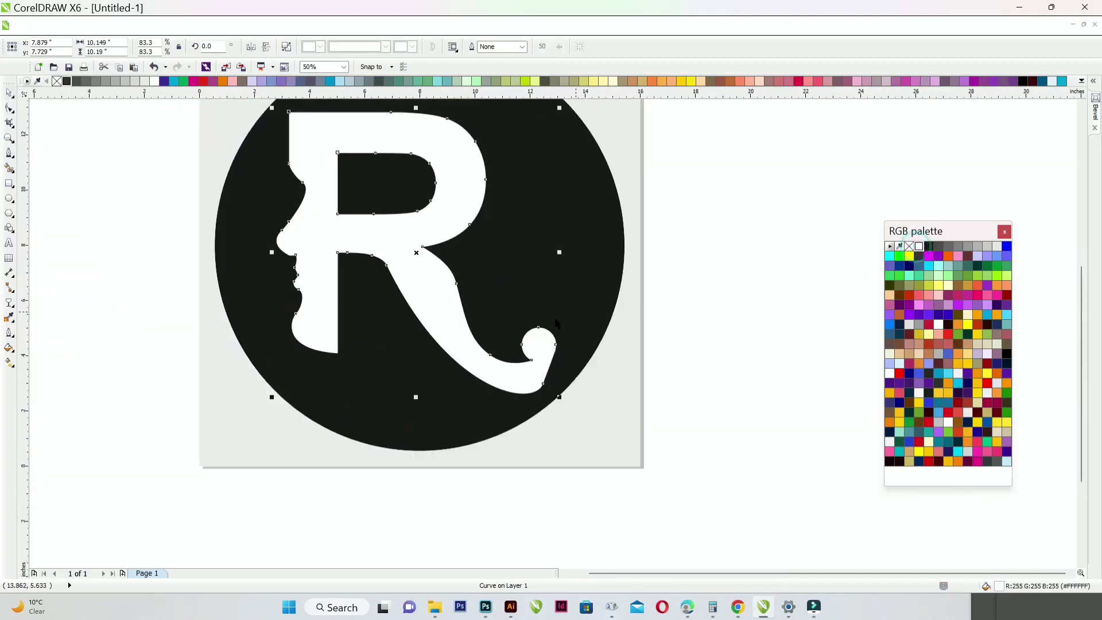
left_click_drag(559, 397, 560, 398)
scroll(545, 395, "down", 2)
scroll(529, 365, "up", 2)
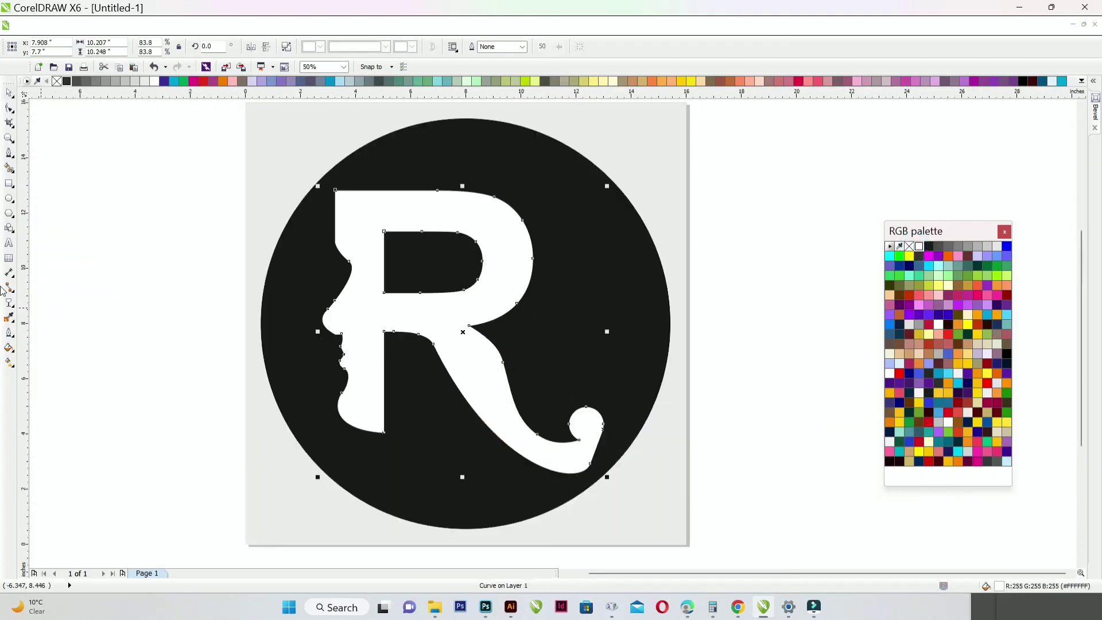
Apply a diagonal linear gradient to the letter from yellow at the upper stem to golden yellow at the leg
left_click(8, 363)
scroll(394, 263, "up", 1)
left_click_drag(339, 192, 540, 512)
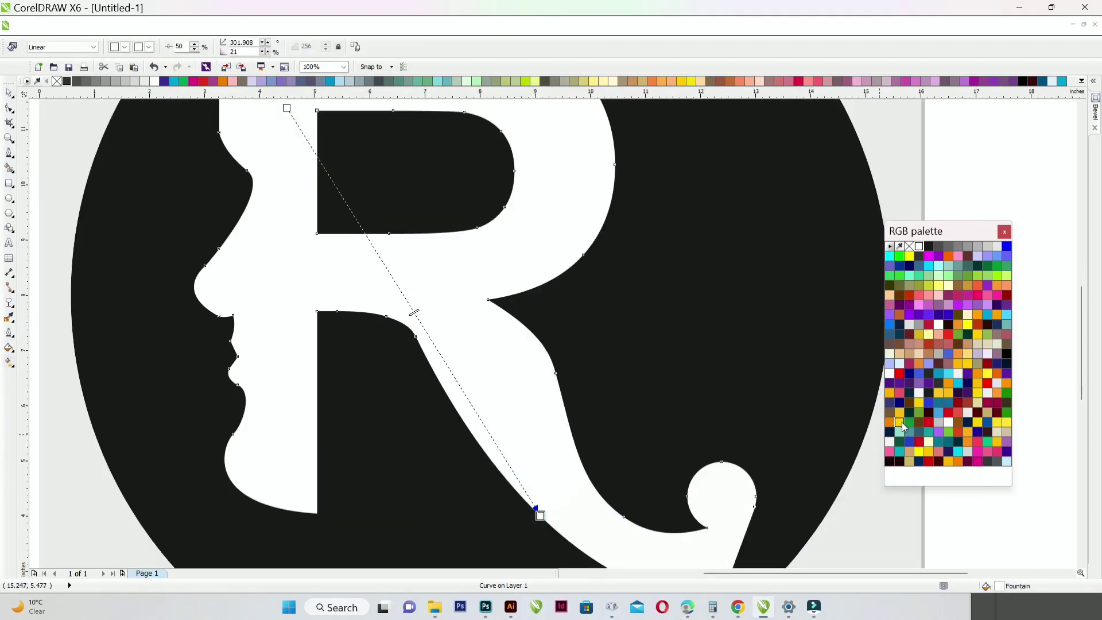
left_click(900, 423)
left_click(909, 256)
left_click_drag(288, 104, 287, 154)
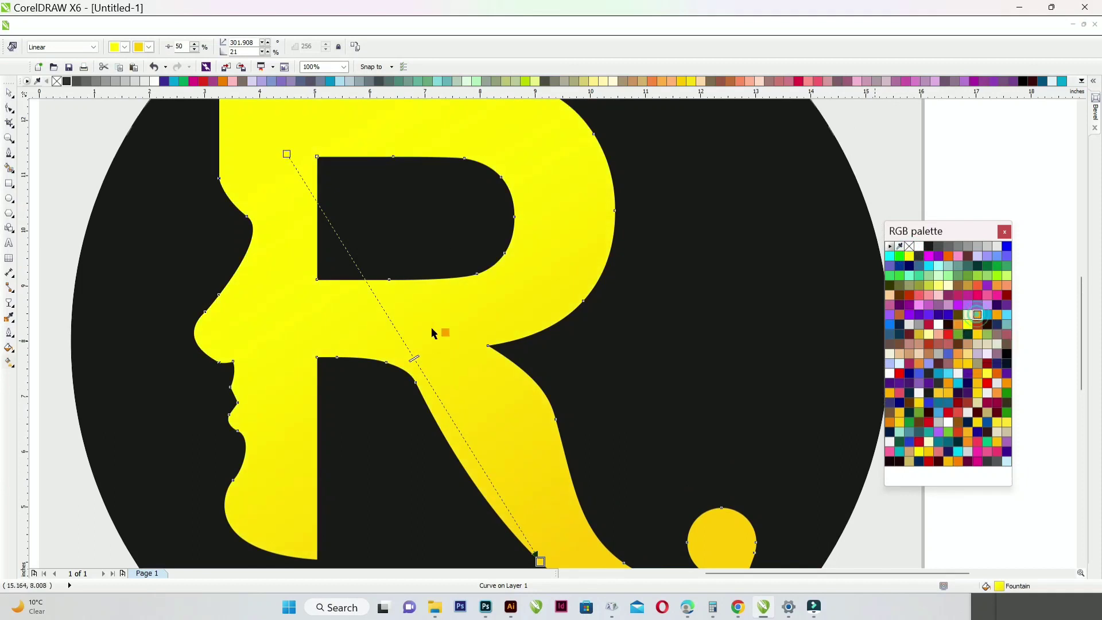
Add an orange colour stop at 47% and a golden-yellow stop at 28% to the letter's gradient
left_click_drag(404, 340, 408, 347)
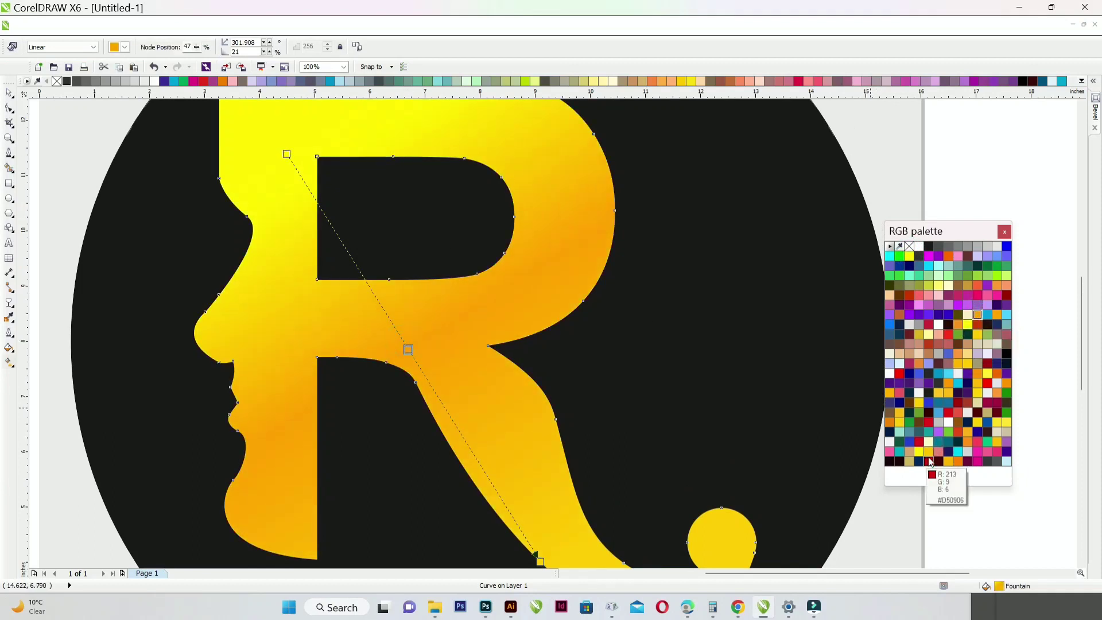
left_click_drag(928, 452, 359, 272)
left_click_drag(365, 272, 358, 268)
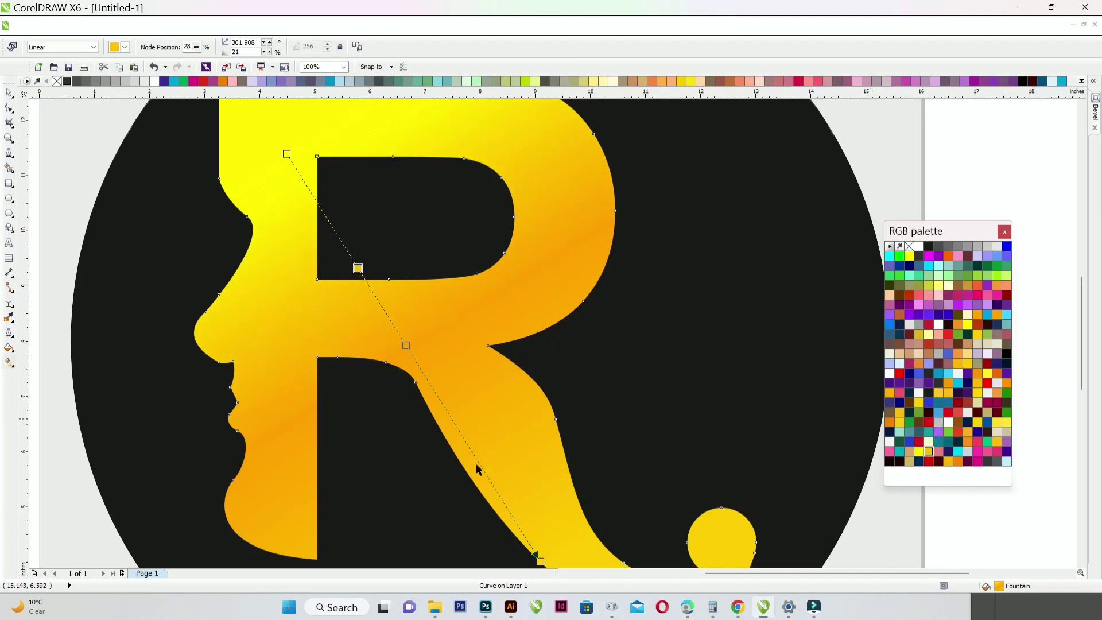
Add a white colour stop at 75% and another between the yellow start and the 28% golden stop
scroll(492, 467, "down", 2)
double_click(478, 404)
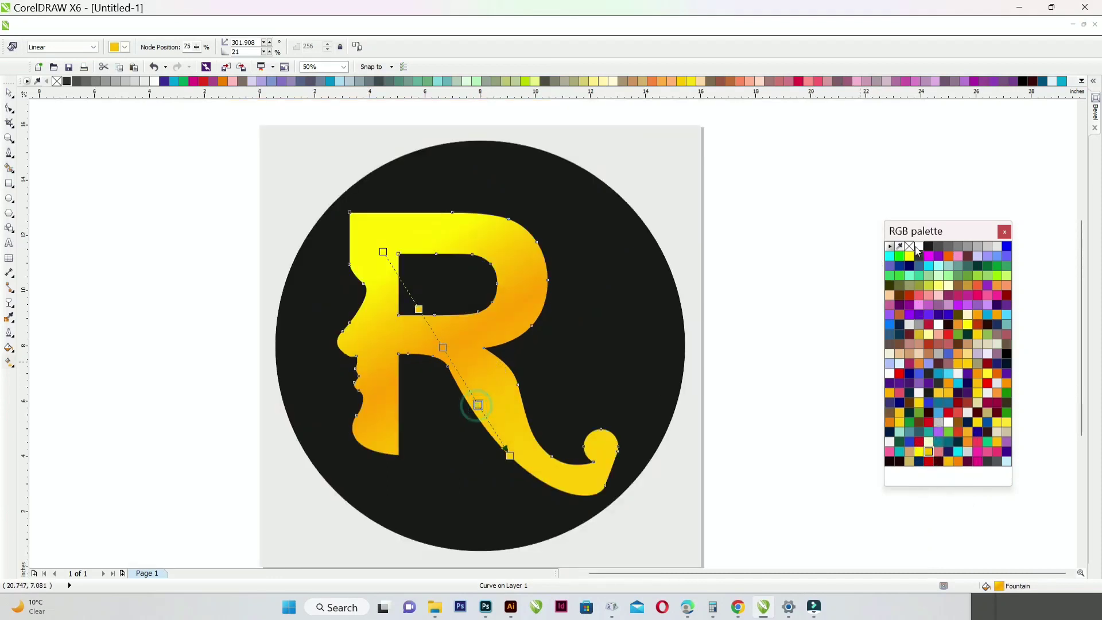
left_click(918, 246)
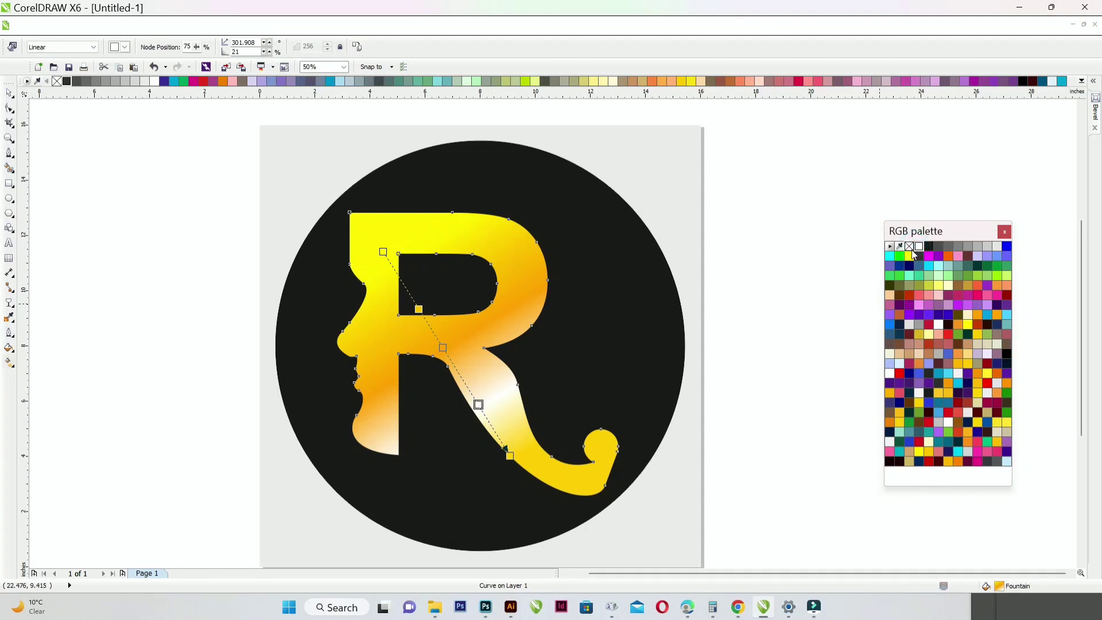
left_click_drag(404, 285, 401, 283)
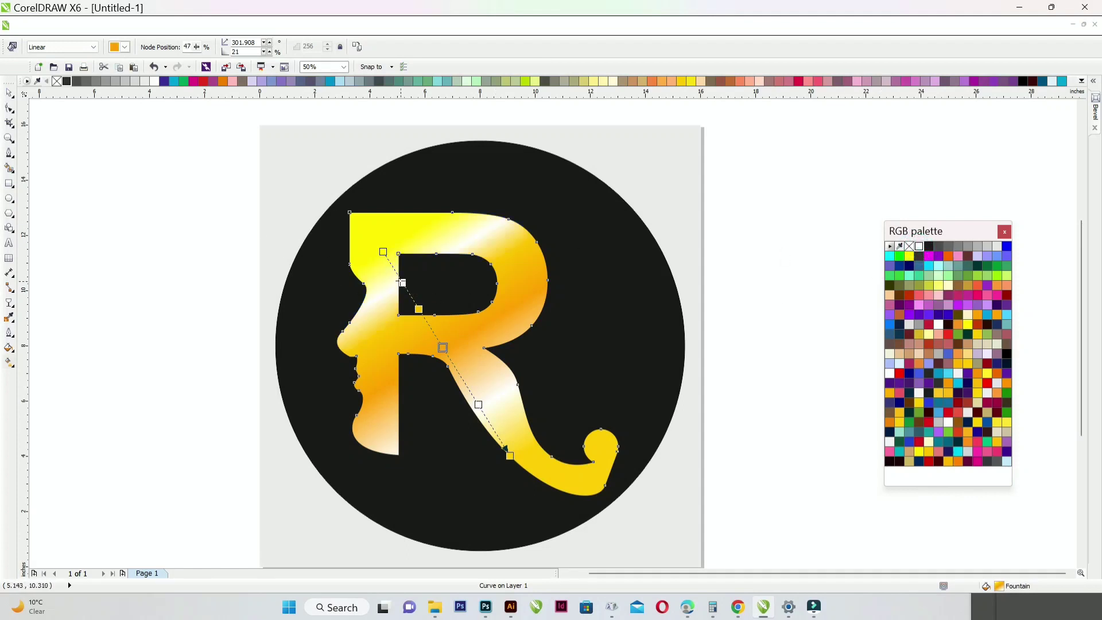
left_click(7, 92)
left_click(112, 223)
key("F4")
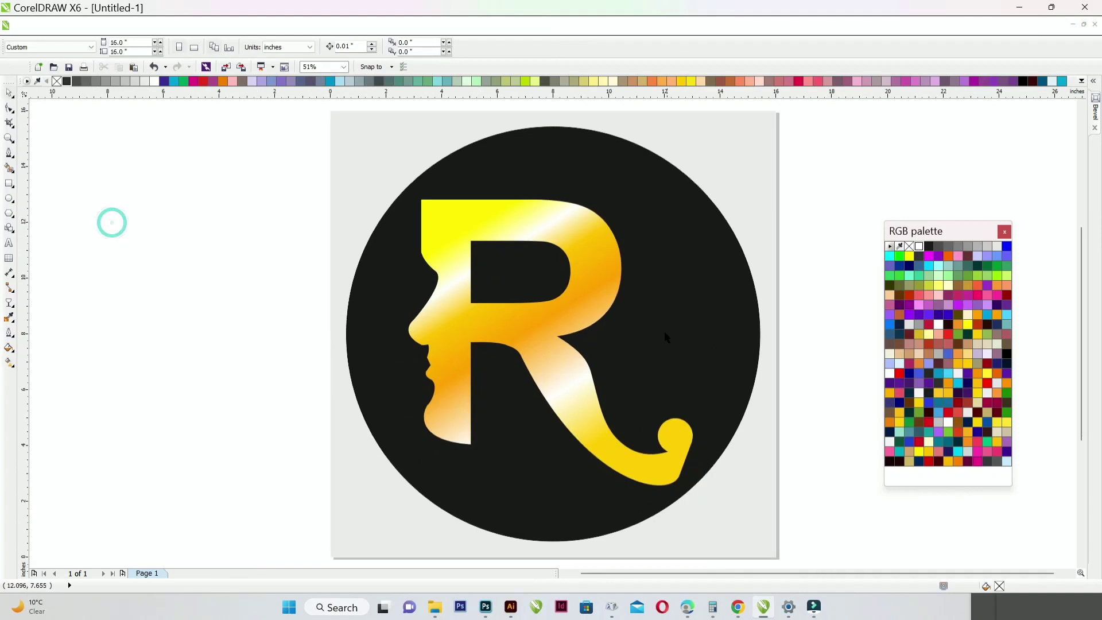
Extrude the letter diagonally up and to the right, and change the extrusion type to parallel
left_click(608, 283)
left_click(10, 303)
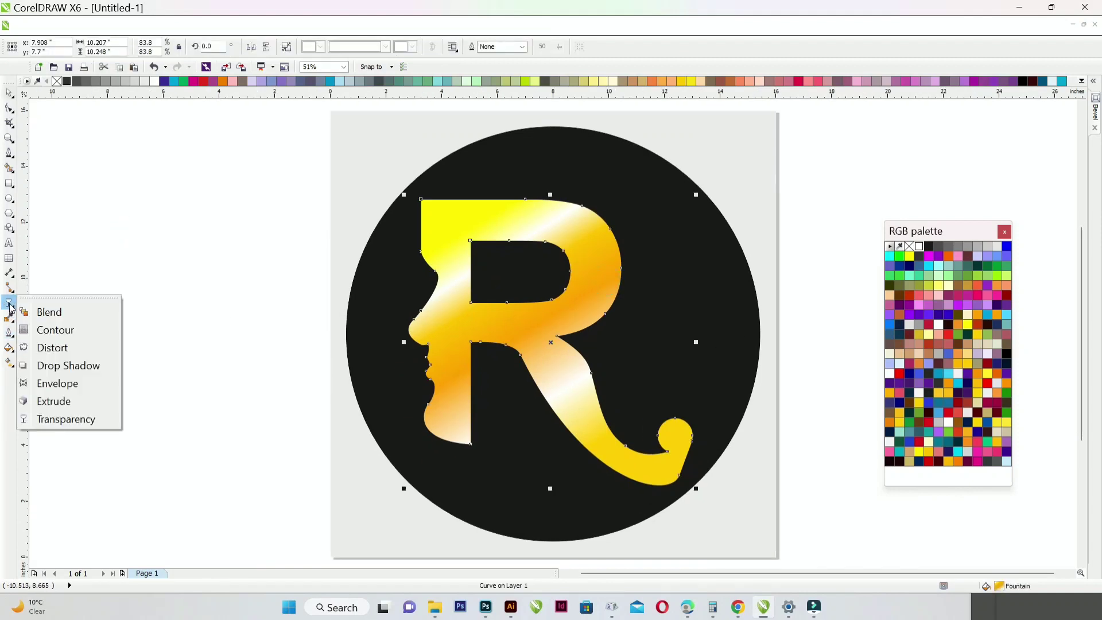
left_click(53, 401)
left_click_drag(516, 367, 710, 150)
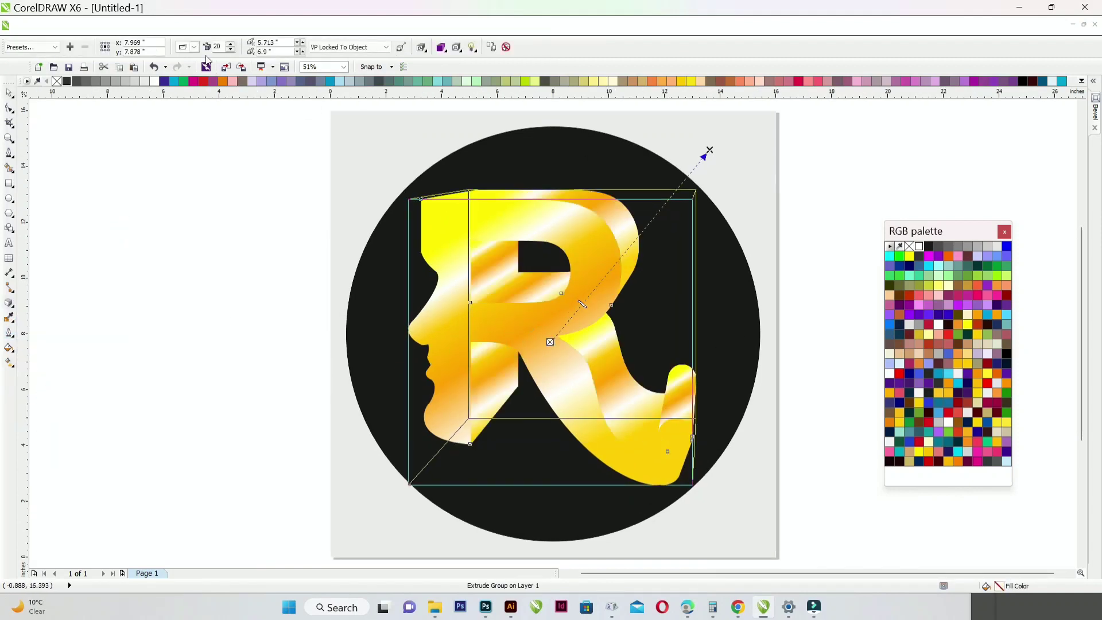
left_click(196, 48)
left_click(204, 80)
Shorten the letter's parallel extrusion to a shallow diagonal depth that stays inside the dark circle
scroll(331, 318, "down", 2)
scroll(464, 243, "up", 1)
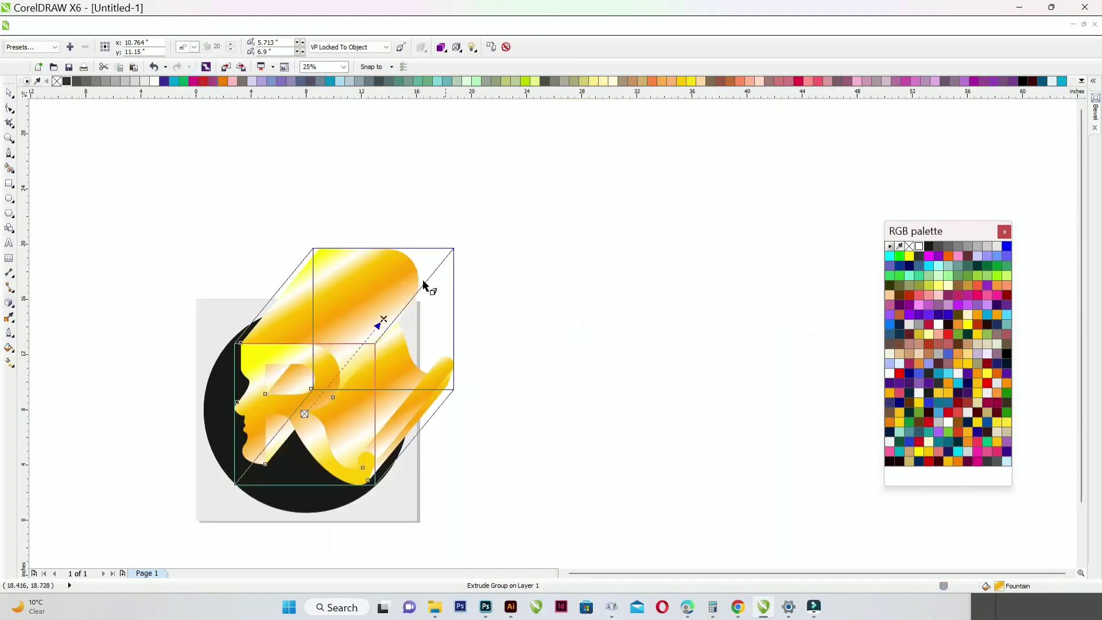
left_click_drag(385, 318, 318, 396)
scroll(292, 392, "up", 1)
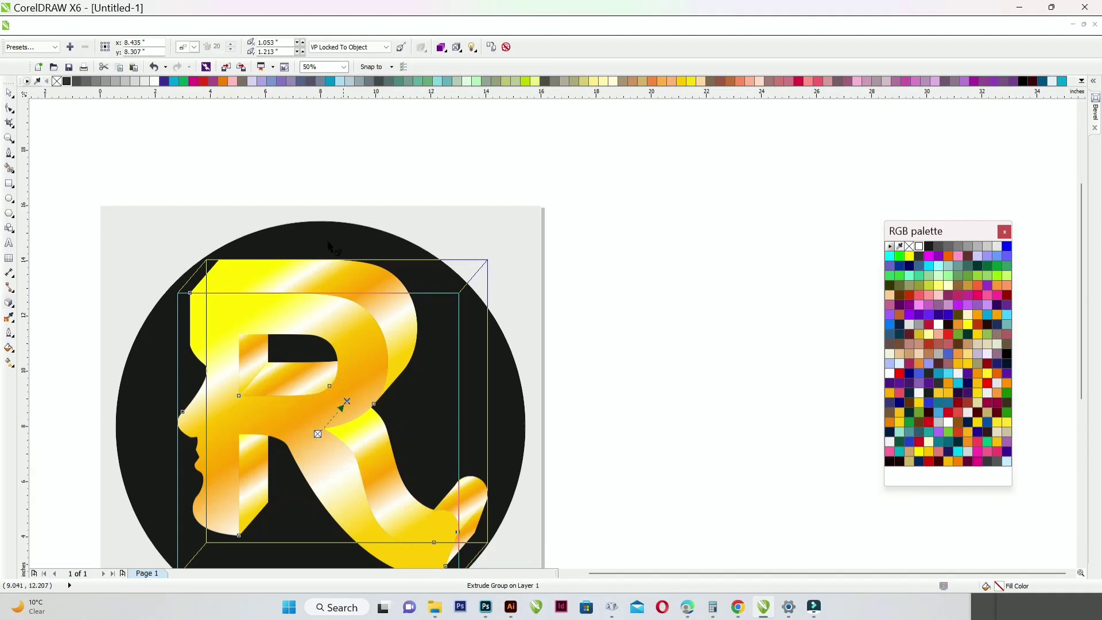
scroll(360, 370, "down", 1)
scroll(348, 319, "up", 1)
left_click_drag(320, 299, 326, 307)
scroll(345, 309, "down", 1)
scroll(447, 316, "up", 1)
left_click(9, 92)
left_click(113, 222)
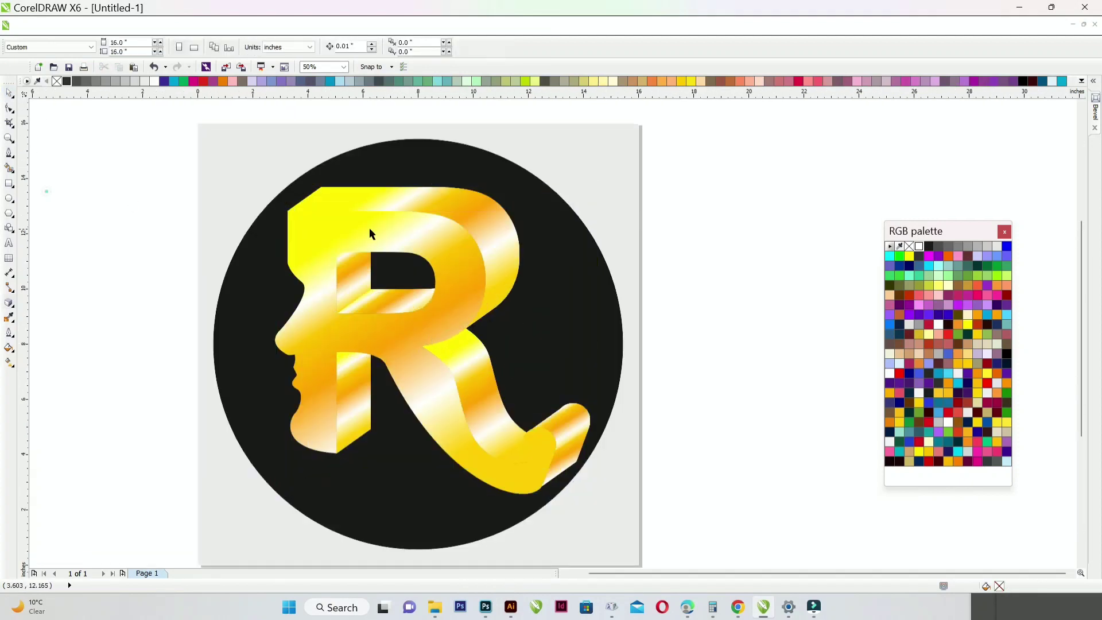
Break the extrude group apart from the letter and ungroup the extruded side faces
right_click(452, 211)
left_click(682, 138)
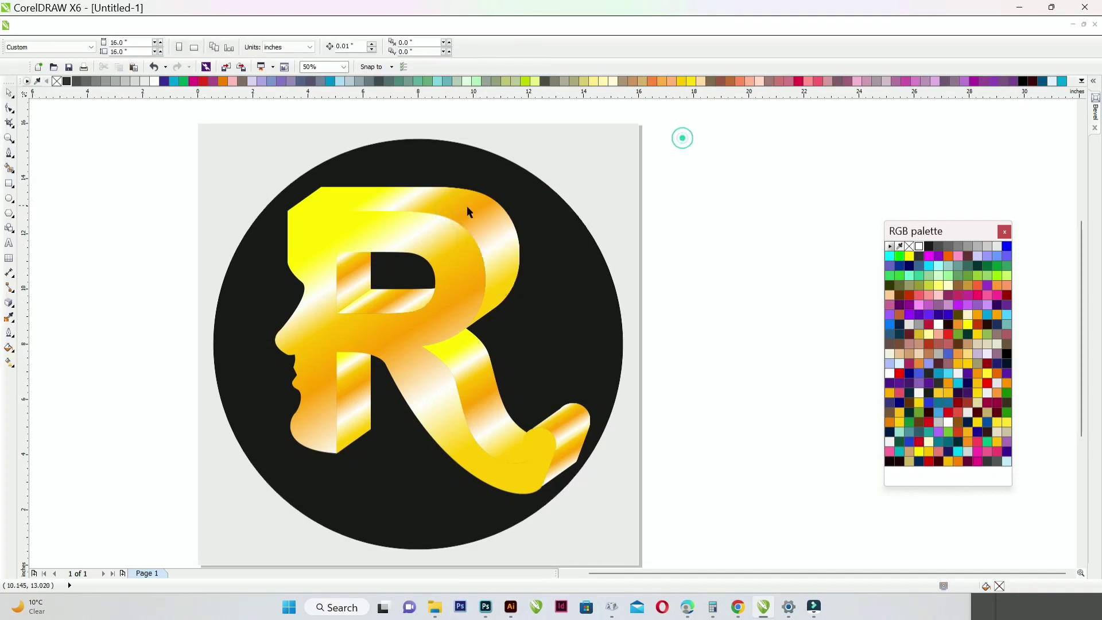
right_click(465, 203)
left_click(597, 239)
left_click(757, 265)
right_click(496, 219)
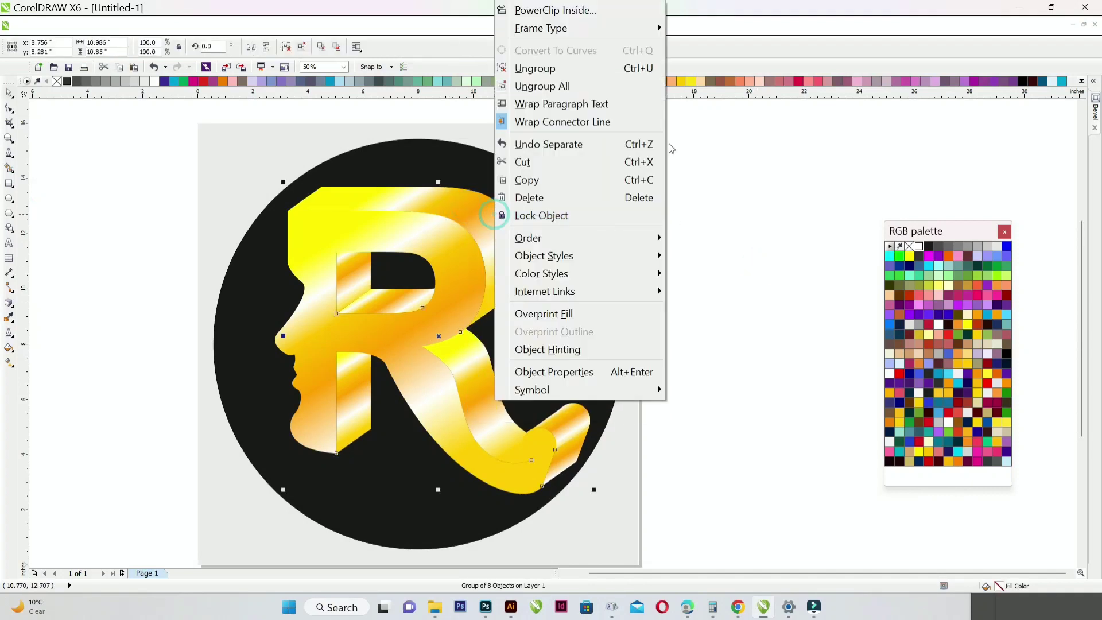
left_click(508, 68)
Realign the linear gradient of the bowl's extruded face so it runs diagonally across the bowl's outer curve
left_click(7, 365)
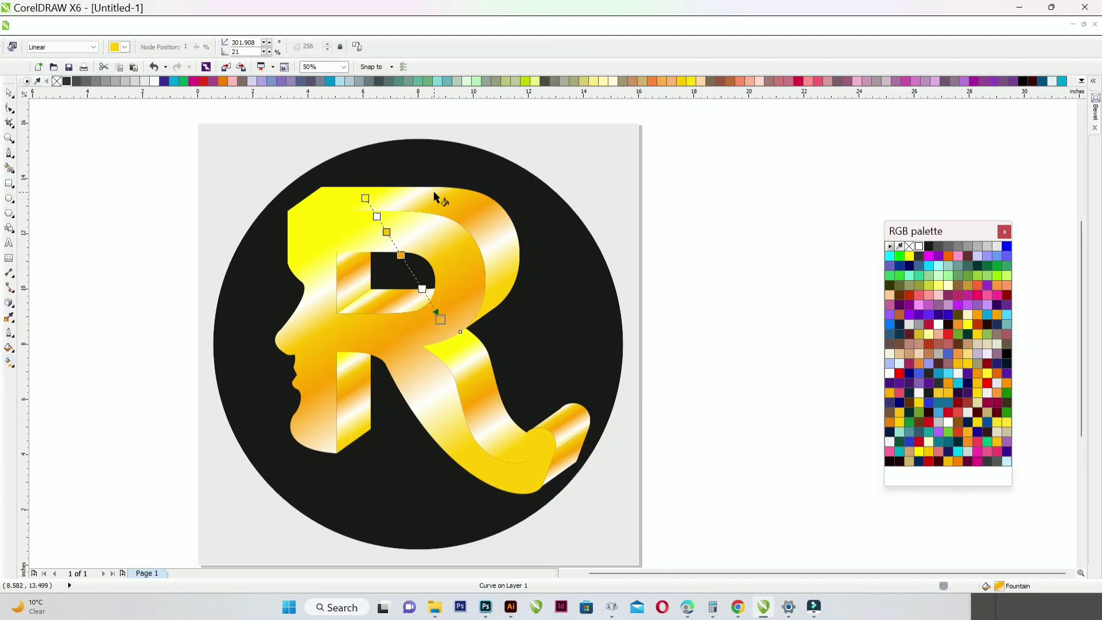
scroll(433, 191, "up", 2)
left_click_drag(413, 180, 623, 429)
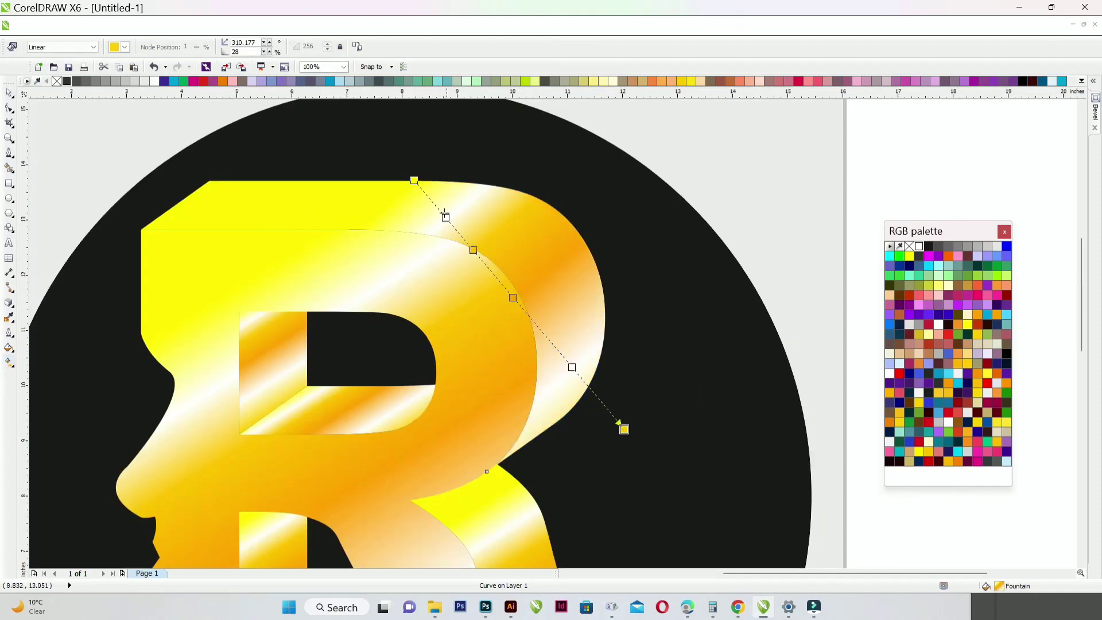
Recolour the bowl face's gradient with crimson at the start and 28% nodes and magenta at the middle and end nodes
left_click(929, 324)
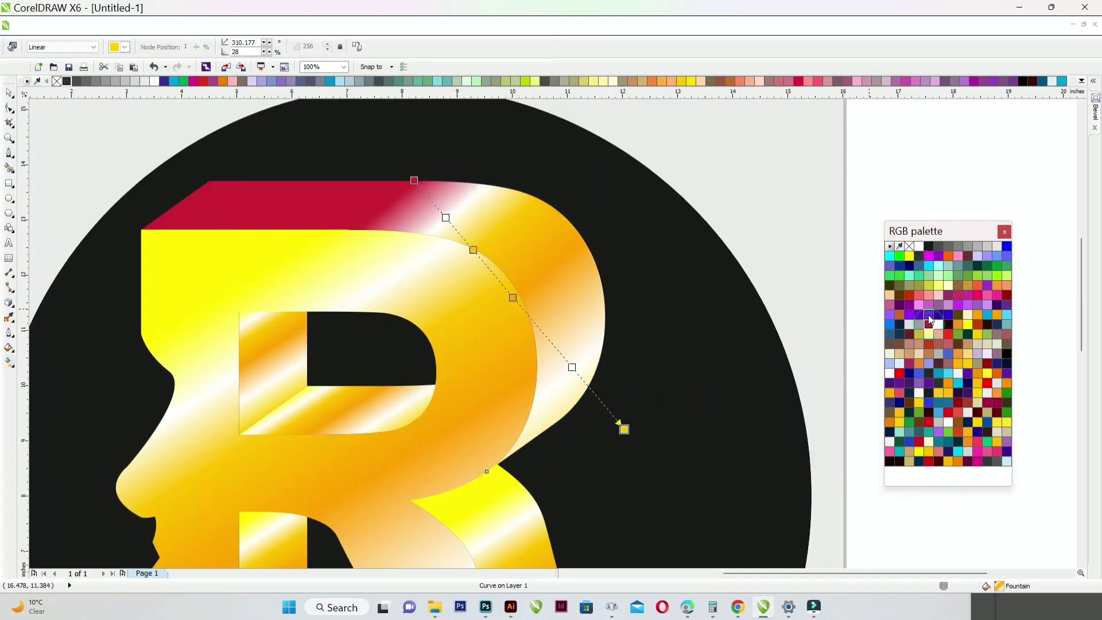
left_click(928, 256)
left_click_drag(929, 256, 517, 299)
left_click(474, 250)
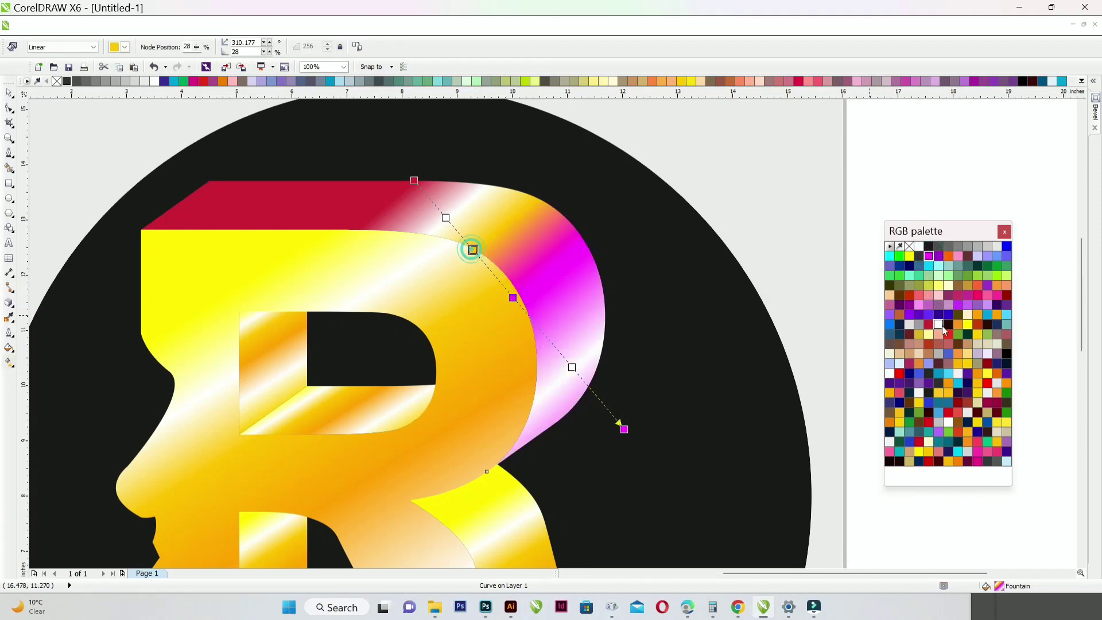
left_click(929, 324)
Set the highlight nodes at 15% and 75% of the bowl face's gradient to white
left_click(446, 217)
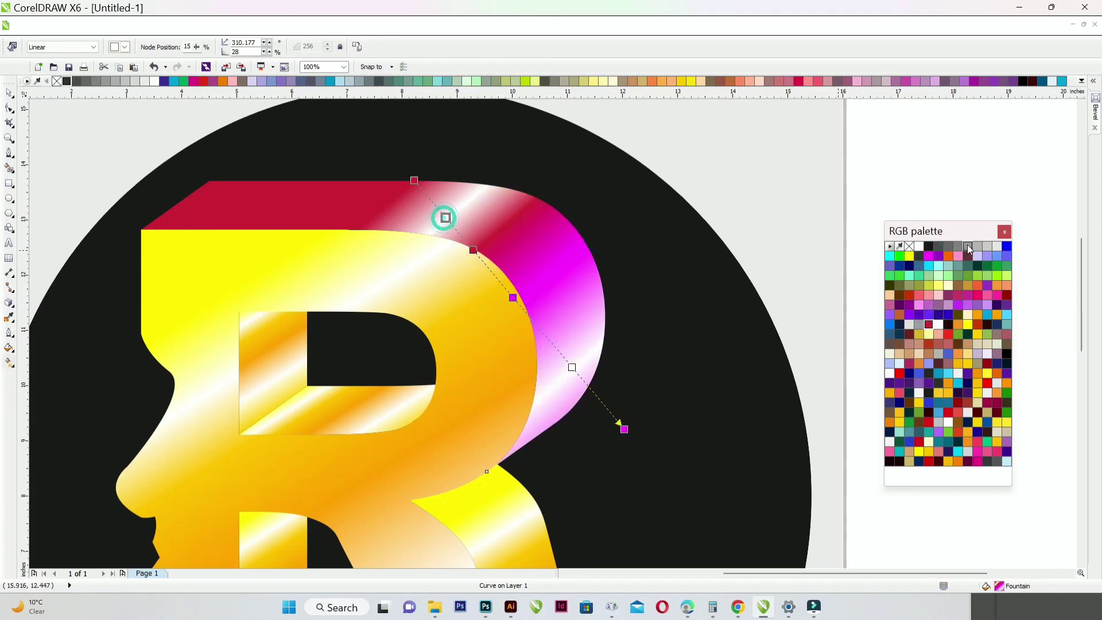
left_click(928, 246)
left_click(918, 246)
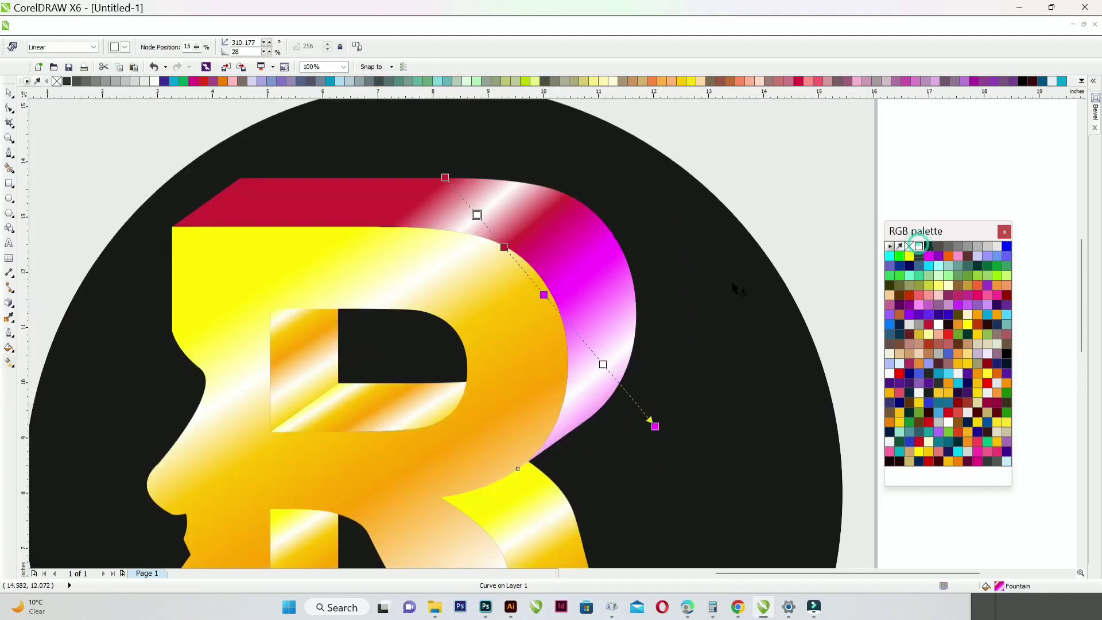
left_click(603, 364)
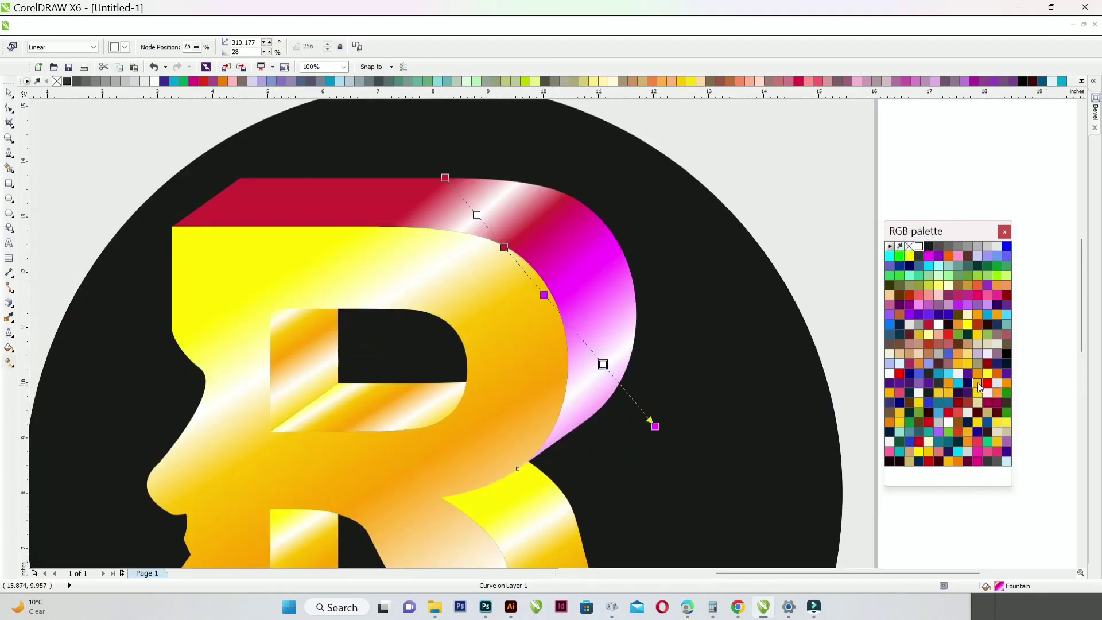
left_click(978, 384)
left_click(919, 248)
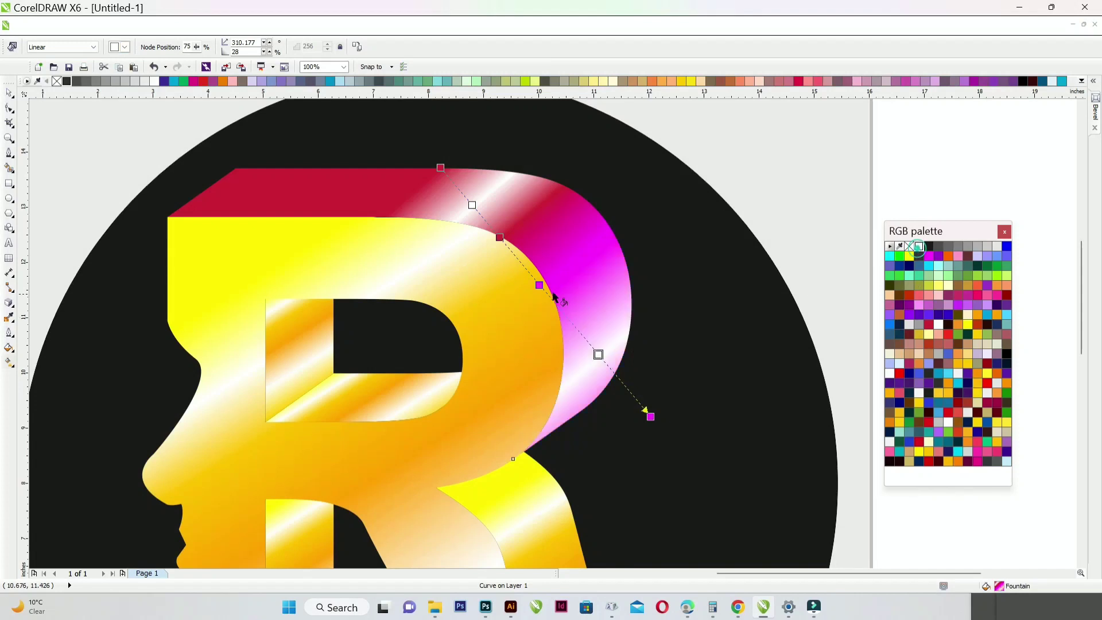
key("F3")
left_click_drag(486, 227, 463, 202)
scroll(496, 218, "down", 1)
scroll(496, 226, "up", 1)
Copy the fill of the recoloured bowl face to the extruded side face of the curved leg
left_click(11, 93)
left_click(143, 231)
scroll(544, 393, "up", 1)
left_click(545, 395)
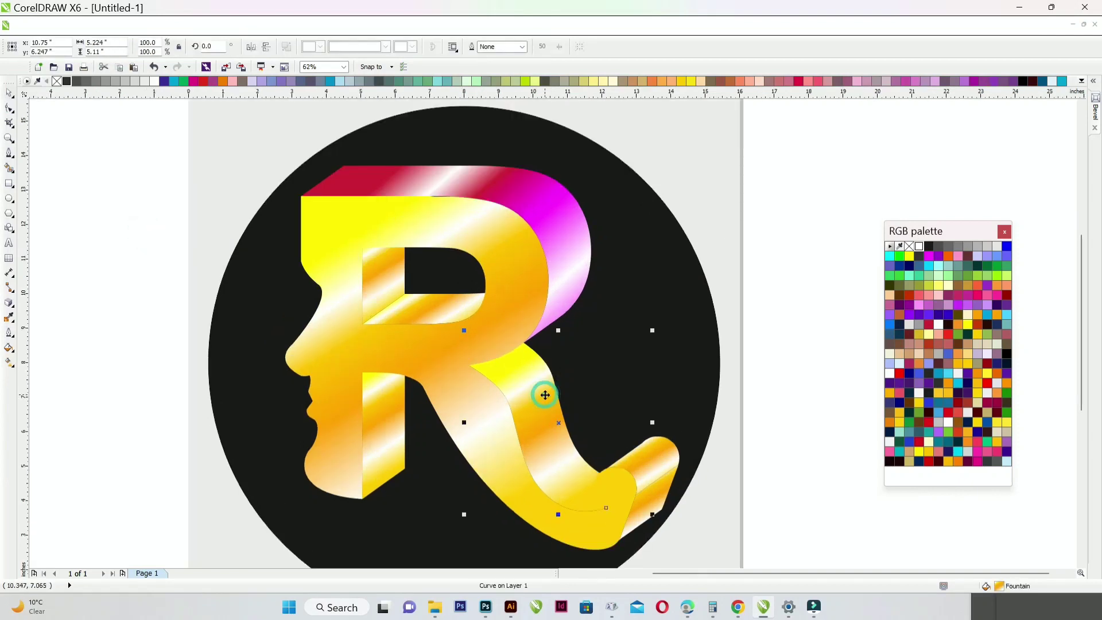
key("ctrl+shift+a")
left_click(566, 320)
left_click(529, 197)
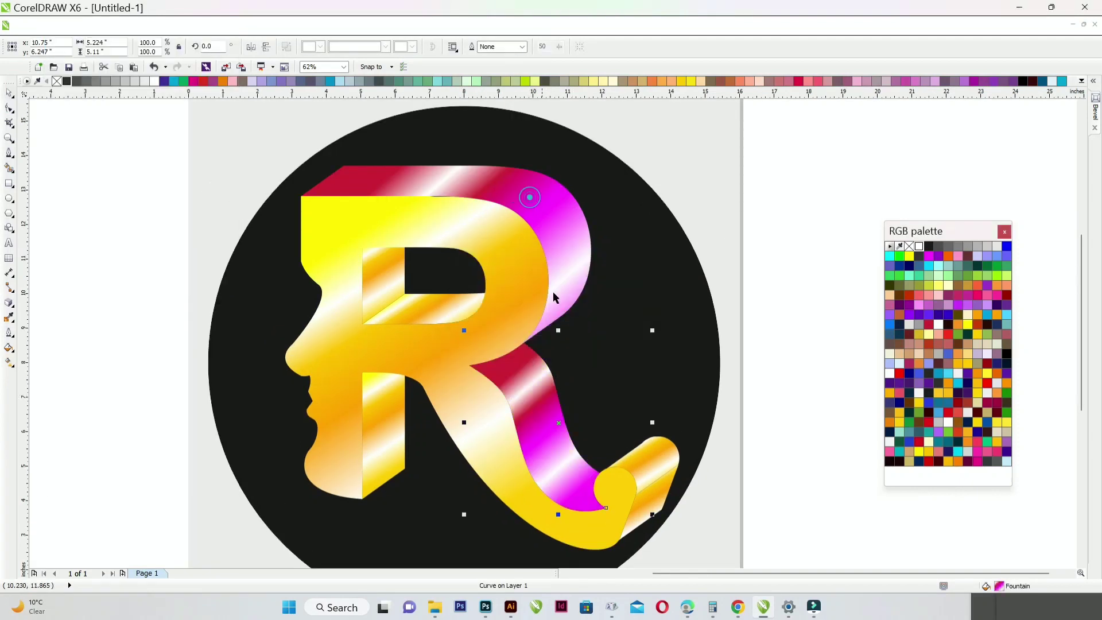
Copy the bowl face's crimson and magenta fill to the extruded face of the leg's curled tip
left_click_drag(773, 388, 594, 558)
left_click(653, 480)
left_click(352, 50)
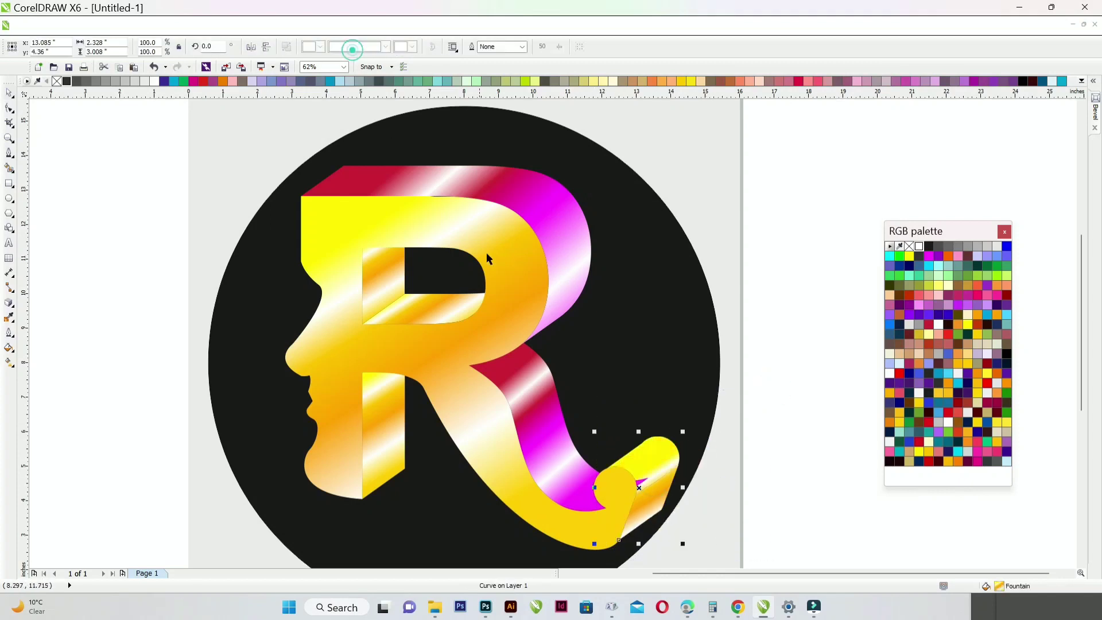
key("ctrl+shift+a")
left_click(565, 320)
left_click(549, 231)
left_click(806, 416)
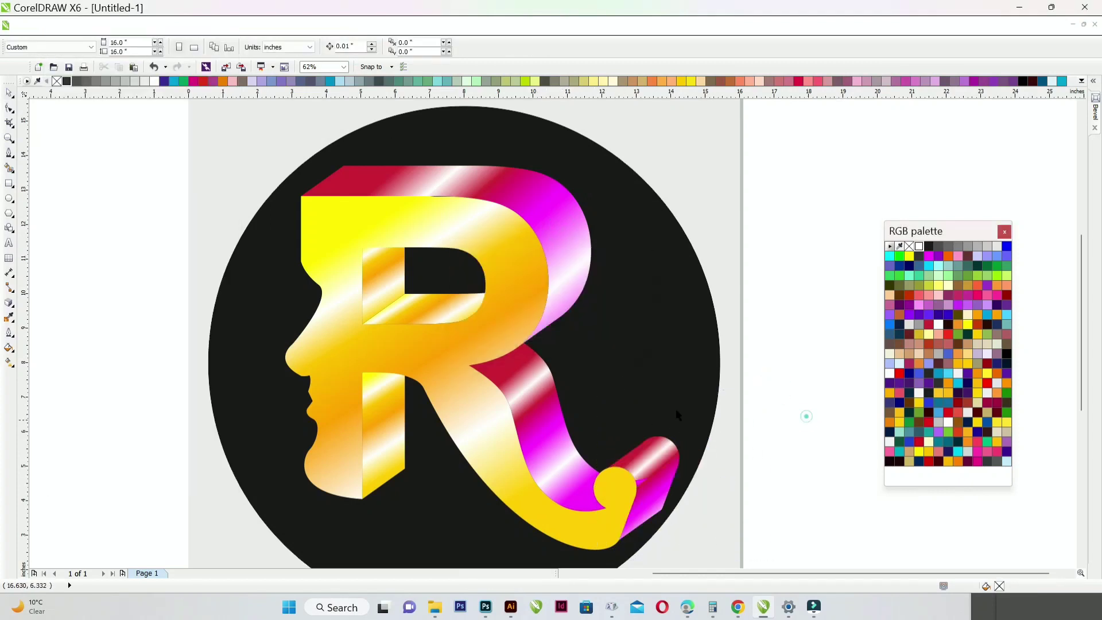
Copy the bowl face's fill to the extruded face of the lower stem
left_click(389, 405)
key("ctrl+shift+a")
left_click(564, 319)
left_click(475, 197)
Copy the bowl face's fill to the two extruded faces inside the letter's counter
left_click(383, 305)
key("ctrl+shift+a")
left_click(564, 320)
left_click(429, 178)
left_click(449, 308)
key("ctrl+shift+a")
left_click(564, 320)
left_click(513, 187)
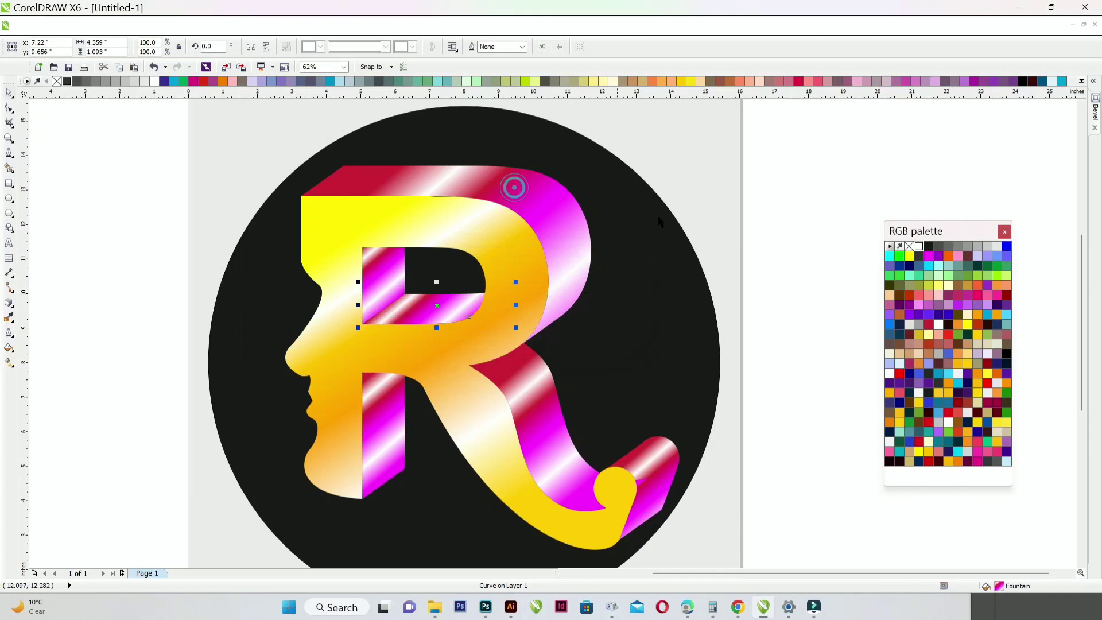
left_click(852, 161)
Realign the linear gradients of the counter's lower and vertical extruded faces so they run diagonally downward to the right
left_click(438, 317)
left_click(10, 362)
scroll(345, 316, "up", 2)
left_click_drag(463, 255, 670, 413)
left_click_drag(464, 254, 490, 223)
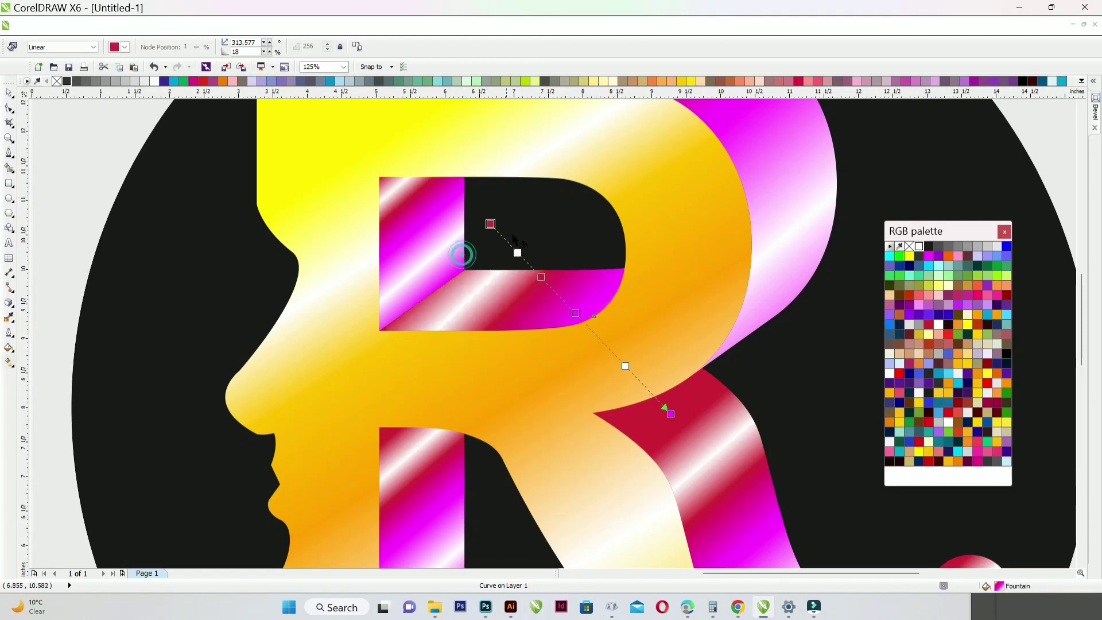
left_click_drag(669, 412, 617, 428)
left_click(450, 265)
left_click_drag(342, 153, 471, 272)
scroll(462, 258, "down", 1)
scroll(450, 402, "up", 1)
Realign the gradients of the lower stem's and the leg's extruded faces diagonally across each face
left_click(447, 400)
left_click_drag(364, 261, 473, 467)
scroll(438, 360, "down", 1)
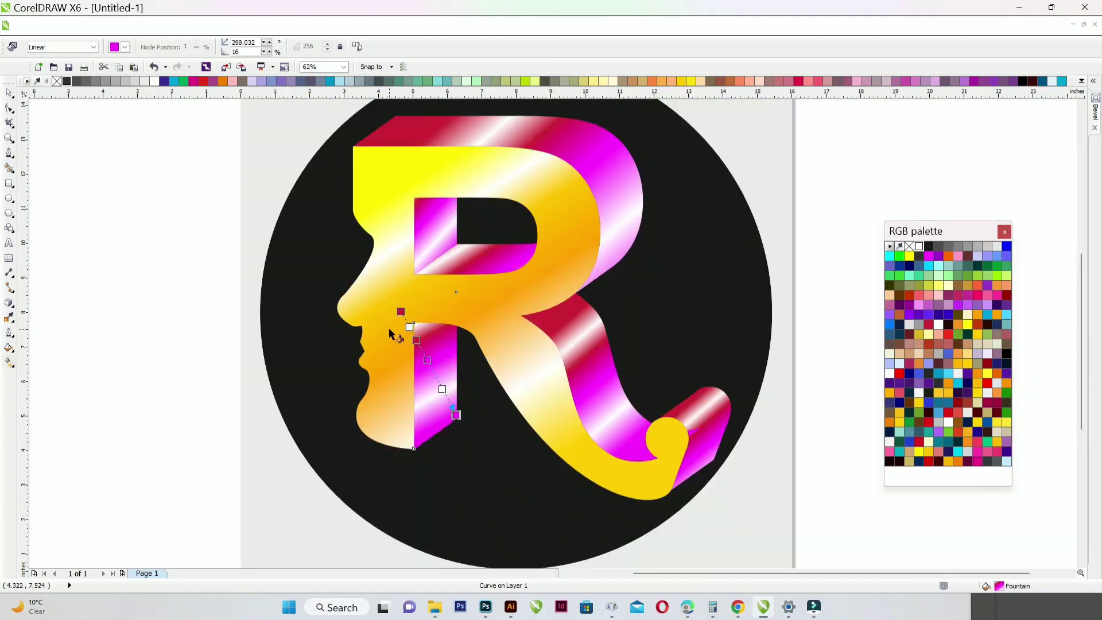
mouse_move(453, 420)
left_mouse_down()
mouse_move(475, 406)
mouse_move(461, 410)
left_mouse_up()
left_click(632, 398)
left_click_drag(539, 305, 675, 439)
left_click(9, 92)
left_click(88, 232)
key("F4")
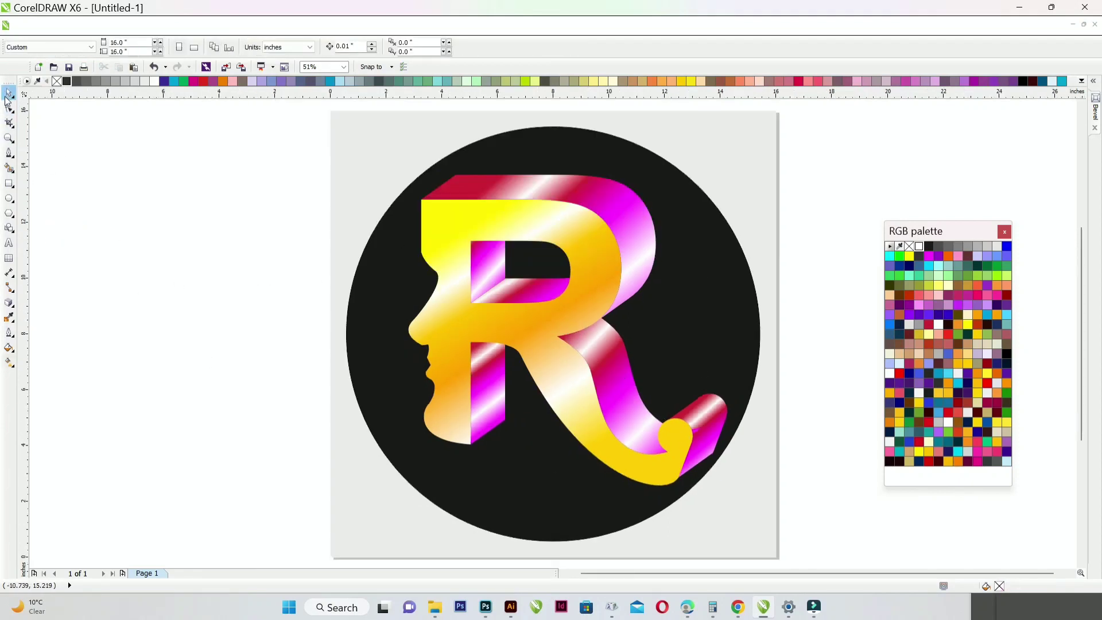
Duplicate the golden front letter and place the copy beside the page, left of the artboard
left_click(573, 224)
right_click(574, 224)
left_click(623, 158)
right_click(181, 177)
left_click(195, 285)
left_click_drag(487, 229, 149, 229)
Paste a second copy of the letter over the one beside the page and fill it with 90% black
right_click(149, 228)
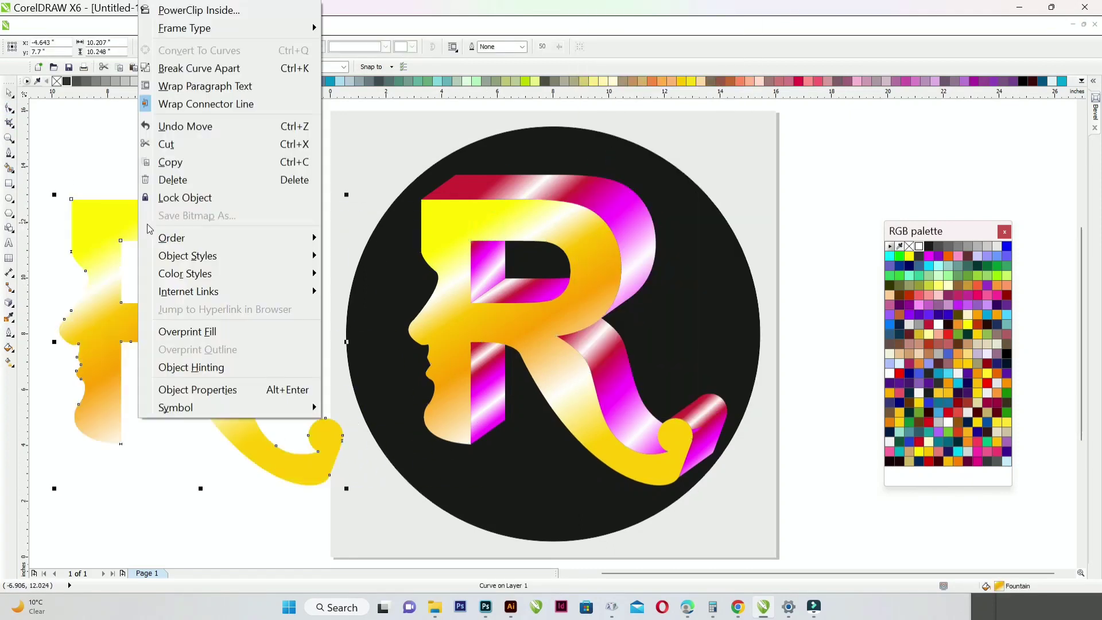
left_click(180, 166)
right_click(172, 140)
left_click(230, 235)
scroll(216, 224, "up", 2)
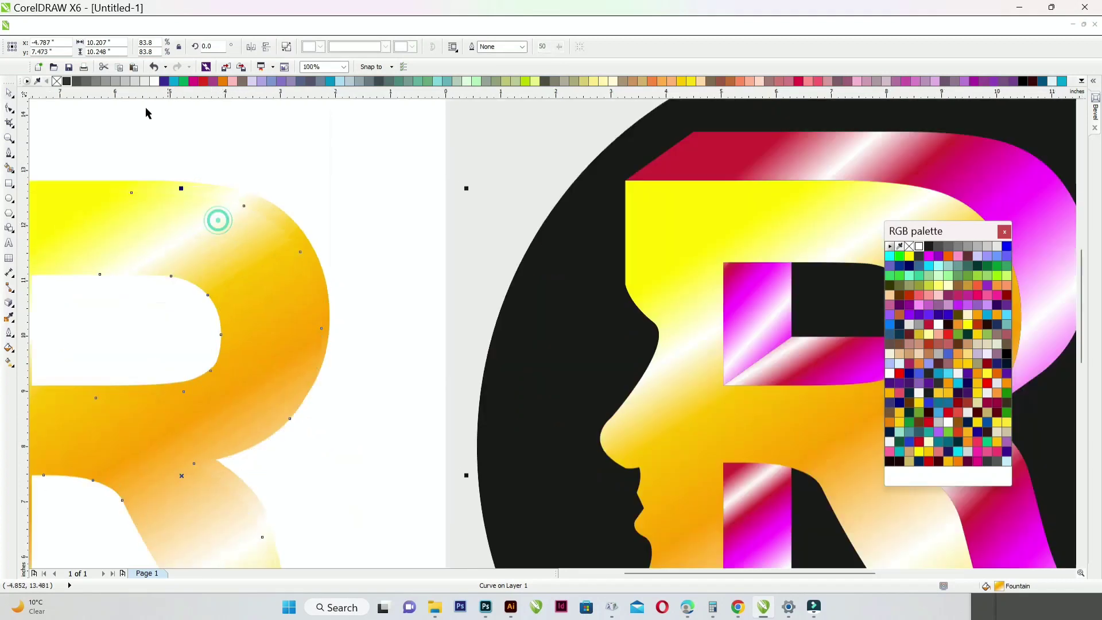
left_click(67, 81)
Offset the dark copy slightly down and left of the golden copy, leaving a thin golden rim along the upper right edges
scroll(258, 239, "up", 2)
scroll(310, 222, "down", 4)
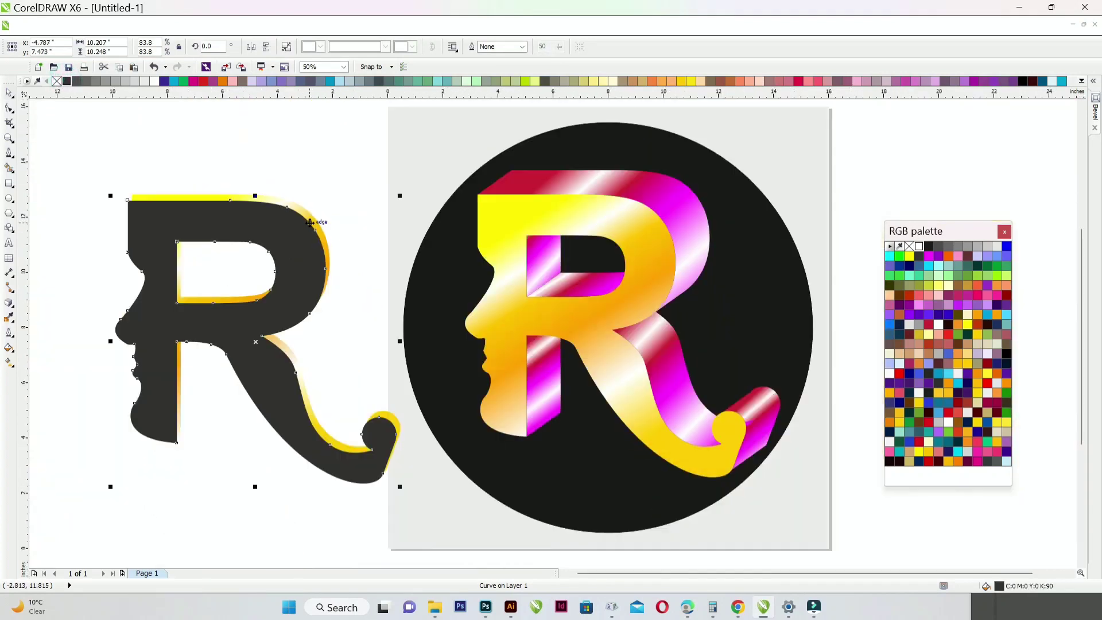
left_click_drag(274, 214, 279, 205)
scroll(277, 209, "up", 2)
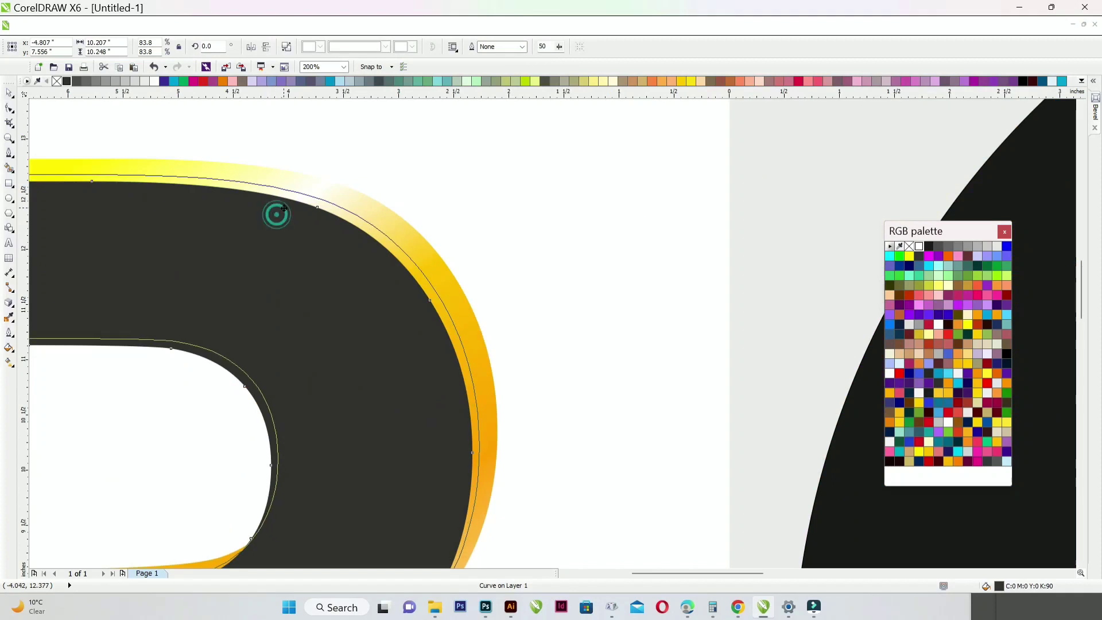
scroll(430, 219, "down", 2)
Trim the golden copy with the dark copy and delete the dark one, keeping only the thin edge strips
left_click_drag(172, 185, 519, 506)
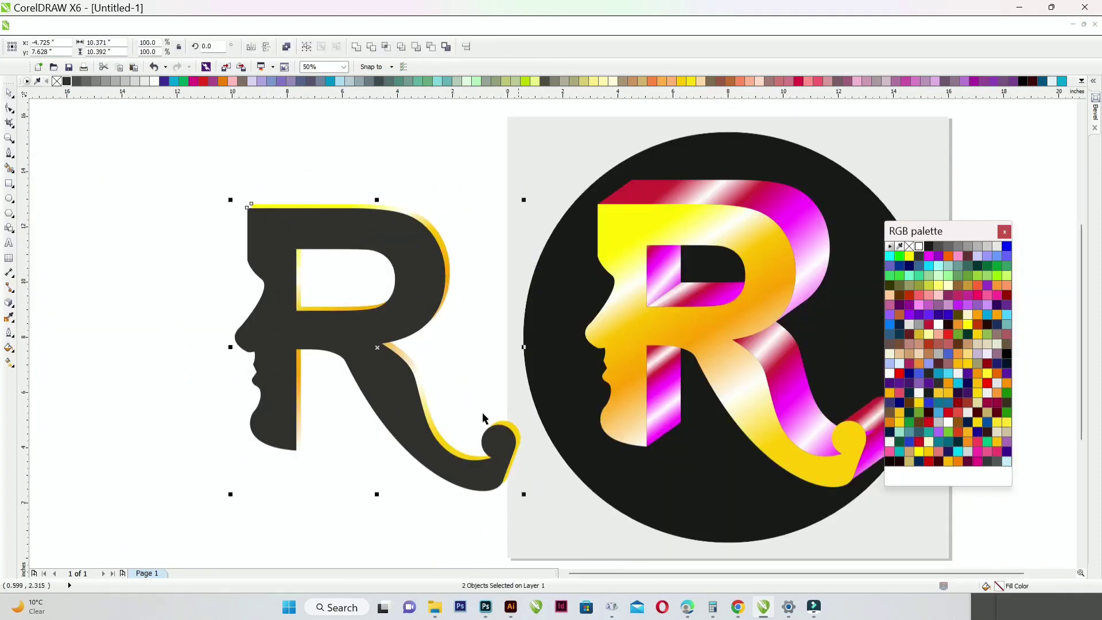
left_click(373, 50)
left_click(364, 109)
left_click_drag(327, 222, 291, 220)
key("Delete")
Move the trimmed edge strips onto the logo's letter and fill them with 90% black
left_click_drag(354, 206, 682, 222)
right_click(929, 248)
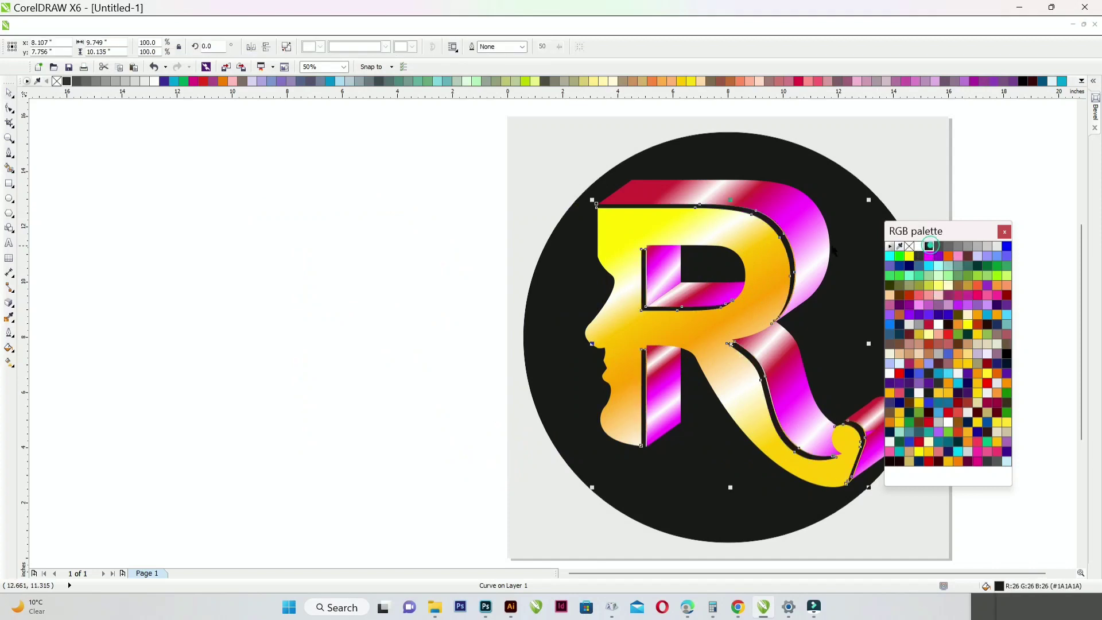
scroll(597, 208, "up", 4)
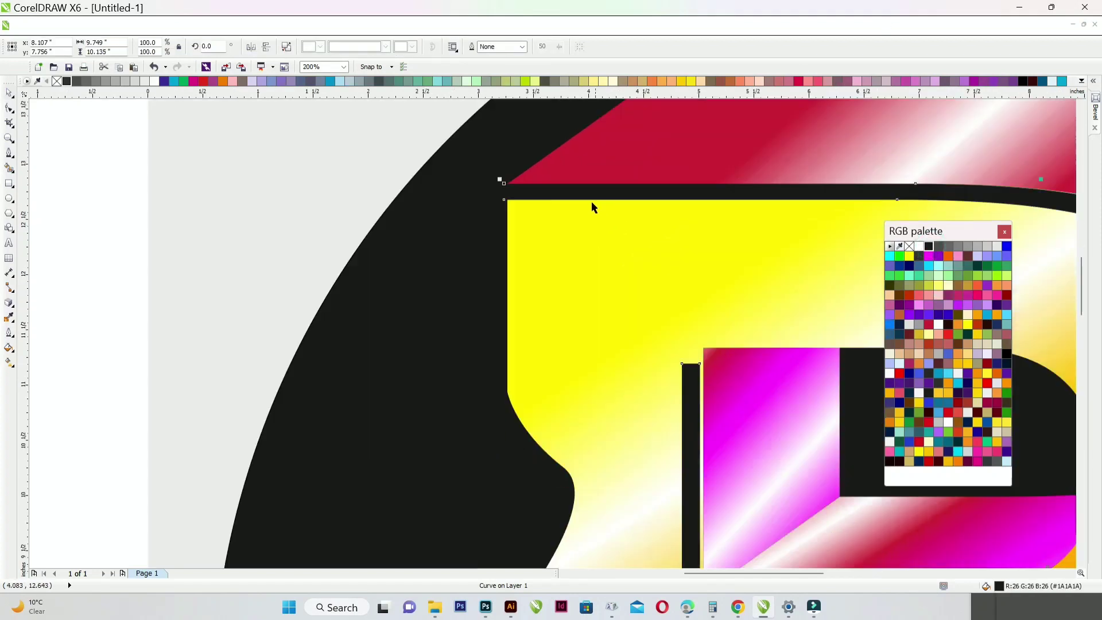
Align the edge strips with the left side of the golden front letter
left_click(555, 268, "shift")
scroll(539, 267, "down", 3)
key("l")
left_click(275, 267)
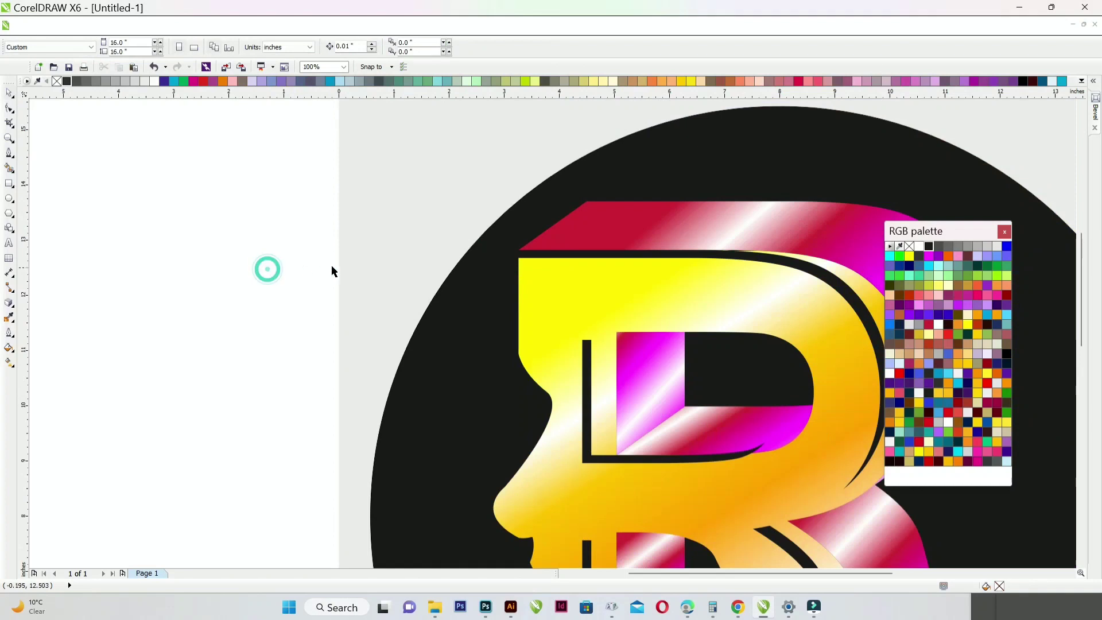
Reposition the edge strips so they sit exactly along the right and upper edges of the golden front letter
key("shift+F4")
left_click(677, 435)
scroll(677, 434, "up", 5)
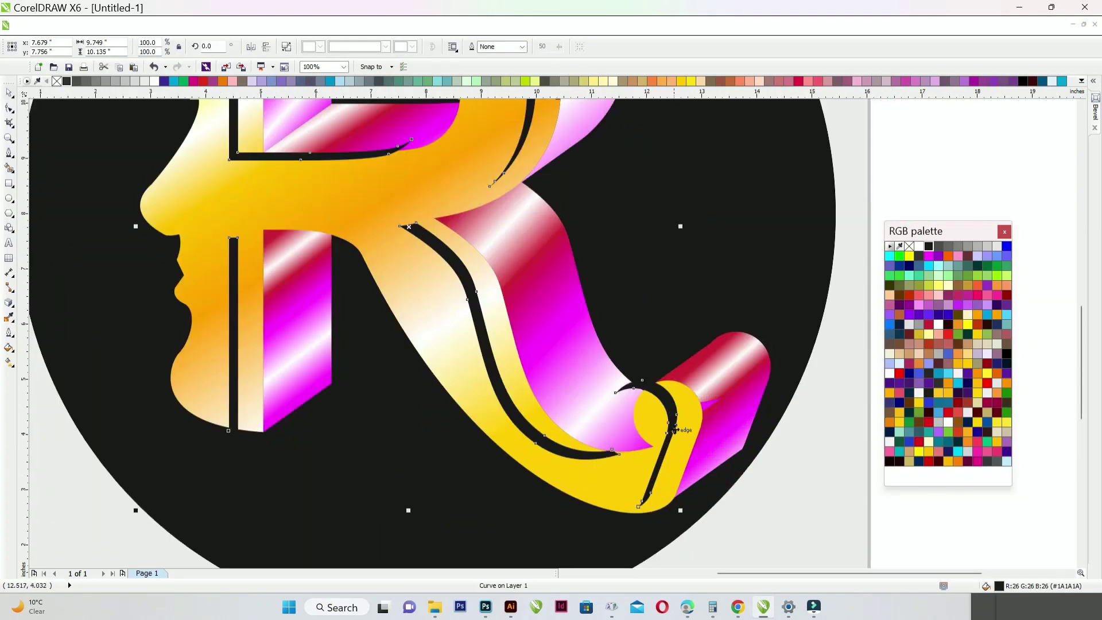
left_click_drag(776, 409, 784, 396)
scroll(669, 284, "up", 2)
scroll(670, 284, "up", 2)
left_click_drag(425, 352, 429, 342)
scroll(432, 340, "down", 7)
scroll(368, 270, "up", 2)
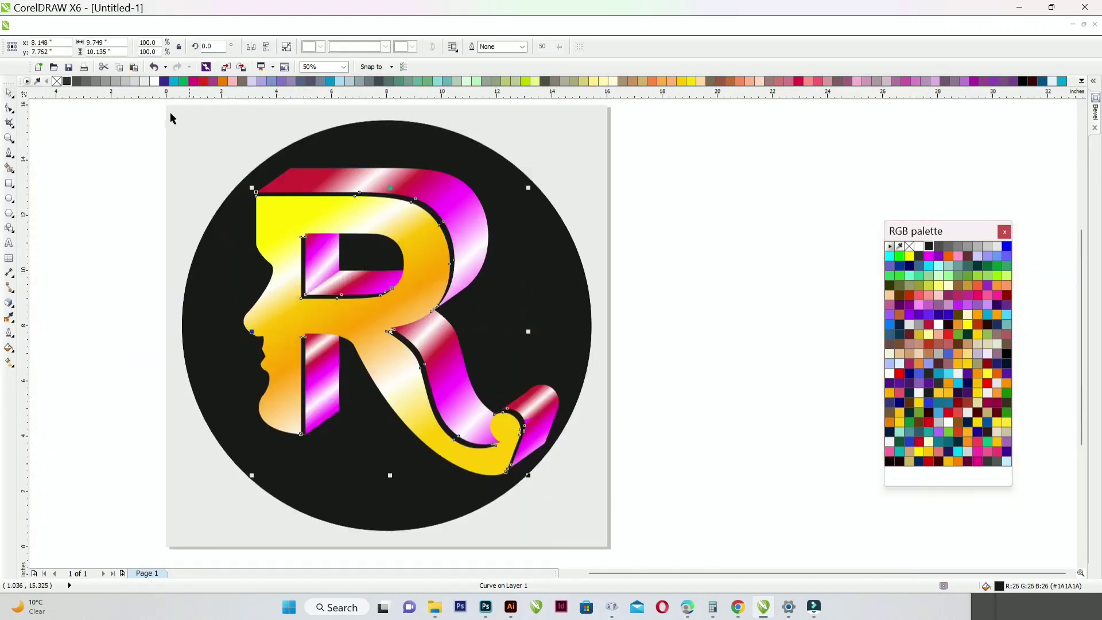
Fill the edge strips white and apply a diagonal linear gradient from white at the bowl to 90% black at the curl
right_click(158, 81)
left_click(7, 345)
left_click_drag(324, 192, 492, 443)
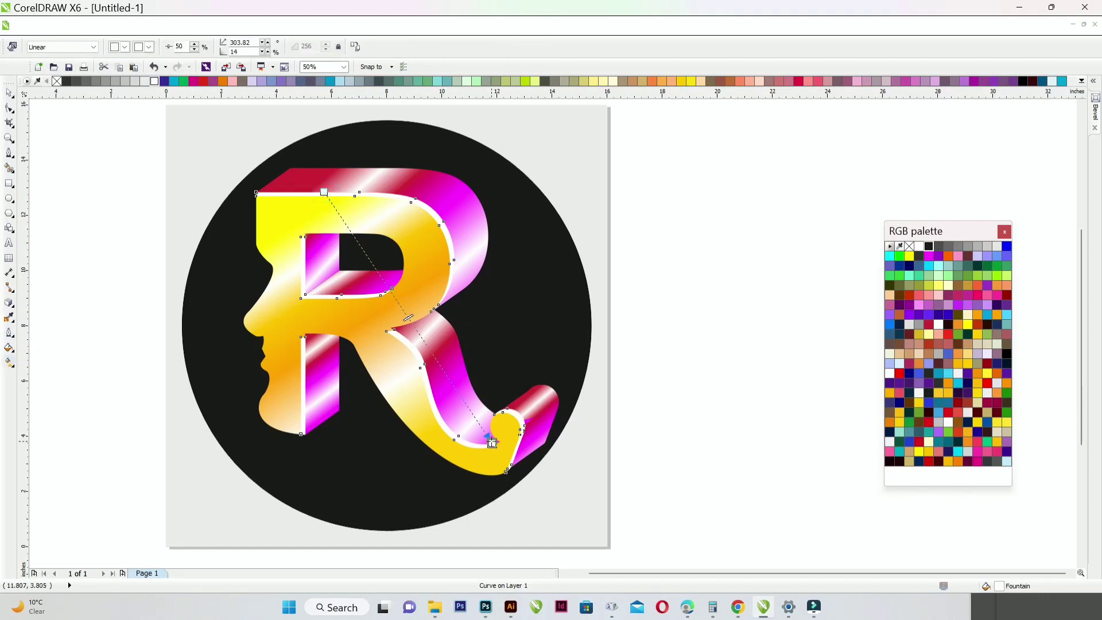
left_click(929, 246)
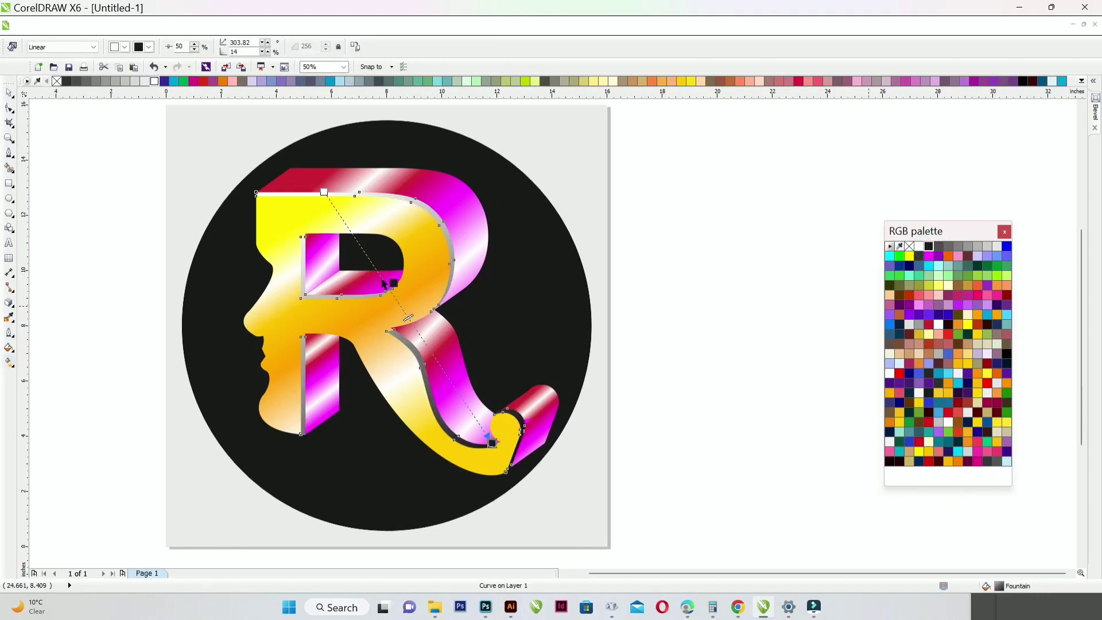
Add two 90% black nodes to the strips' gradient, one at 38% and one nearer the curl, with a white node between them
left_click_drag(383, 283, 389, 287)
left_click_drag(928, 246, 450, 380)
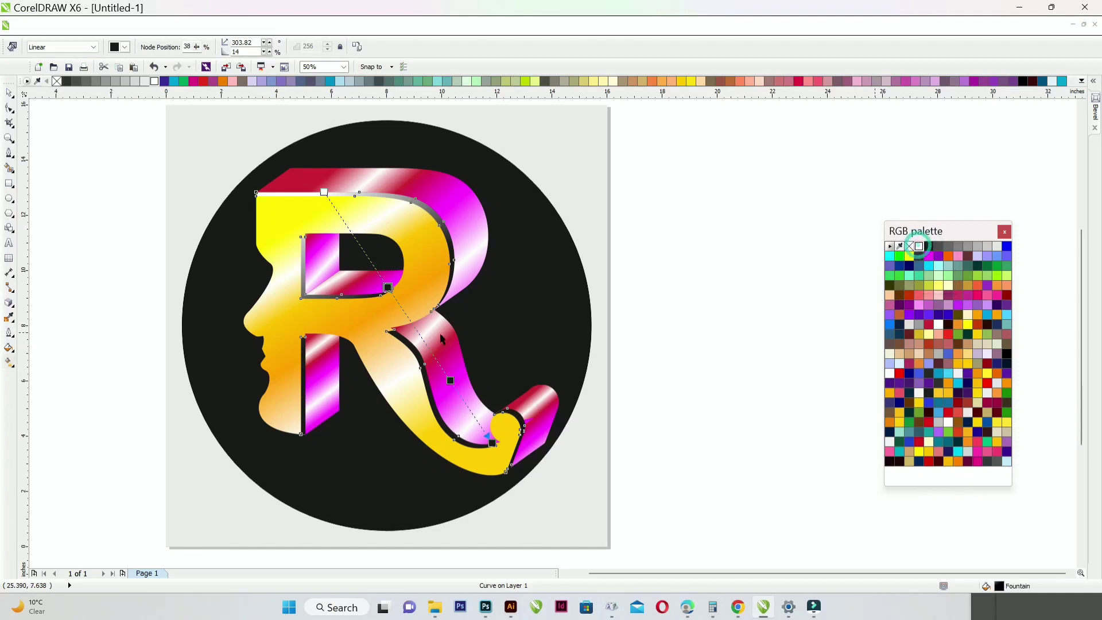
scroll(417, 310, "down", 1)
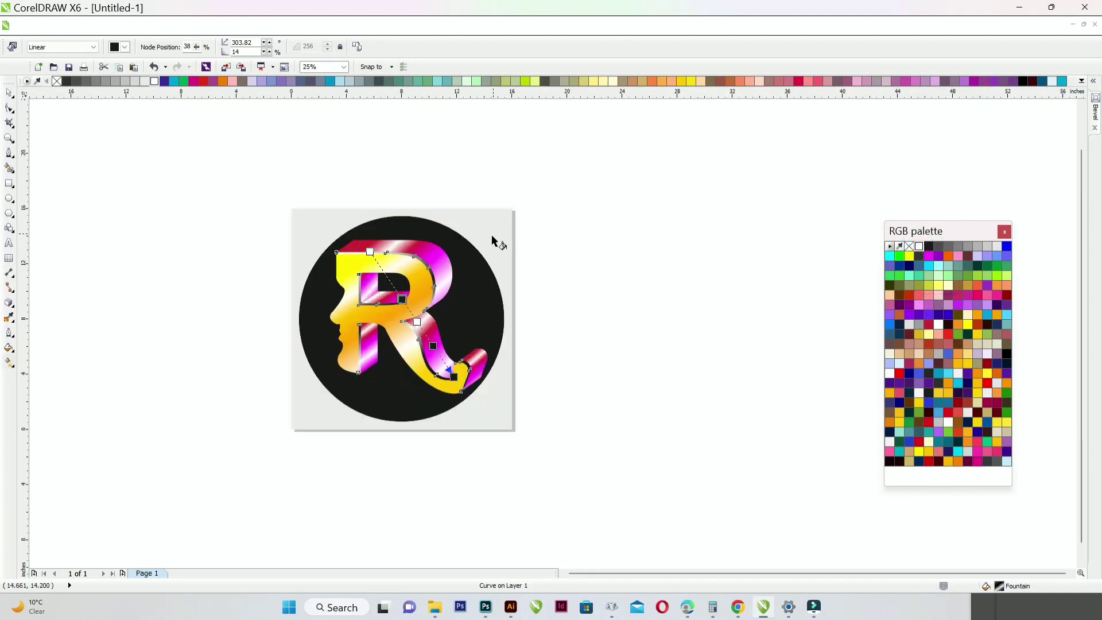
scroll(412, 282, "up", 1)
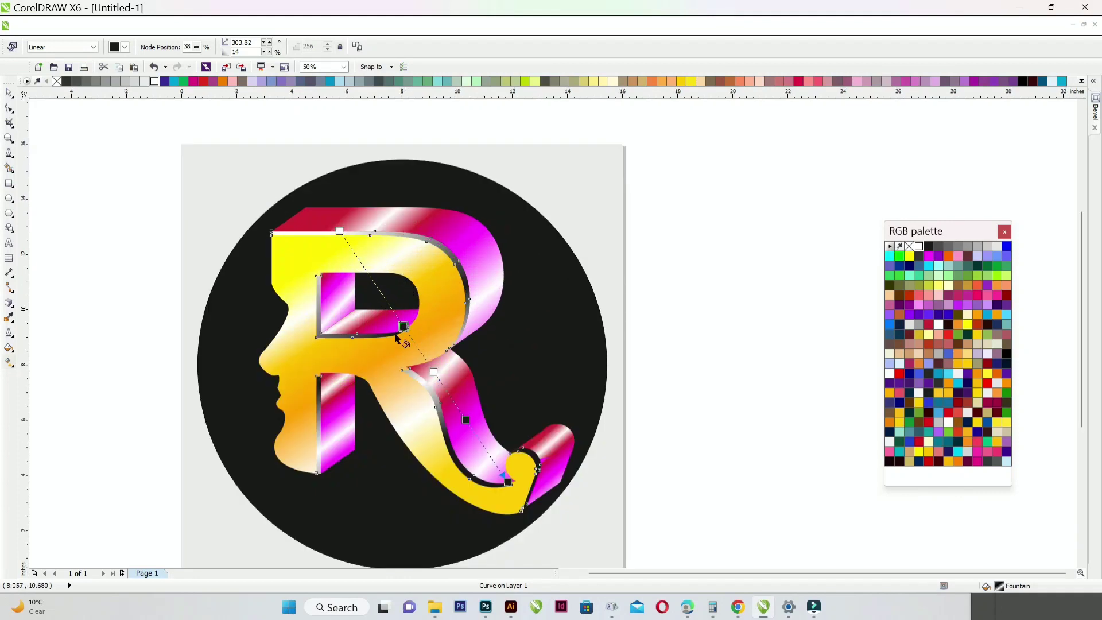
left_click(9, 93)
left_click(96, 238)
key("shift+F4")
left_click_drag(963, 235, 978, 206)
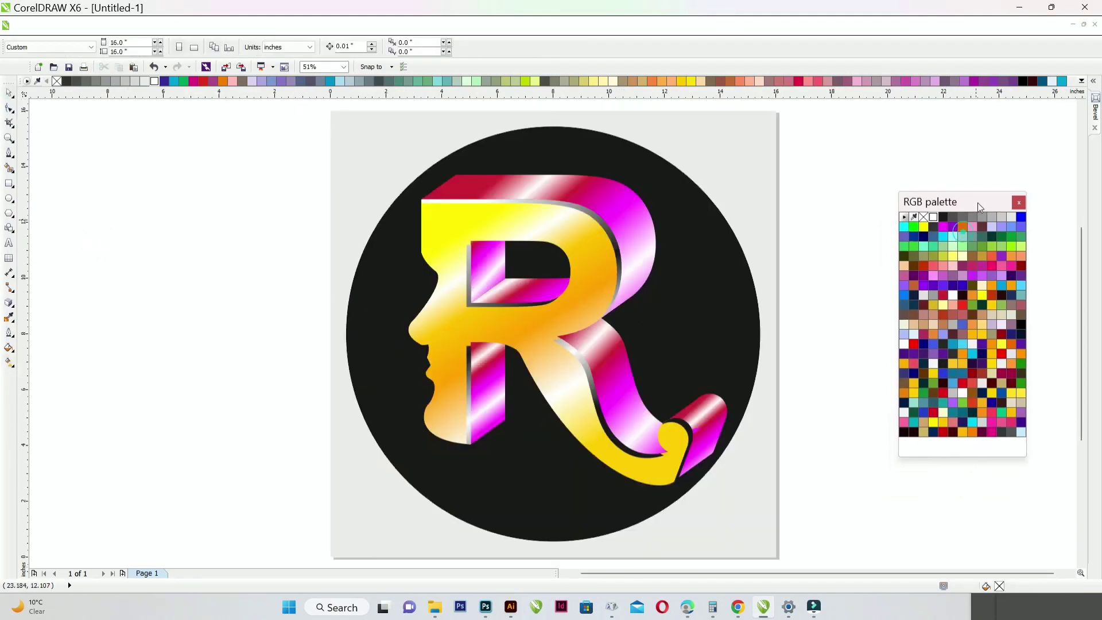
Select the dark background circle and change its uniform fill to a radial gradient
left_click(583, 136)
left_click(10, 348)
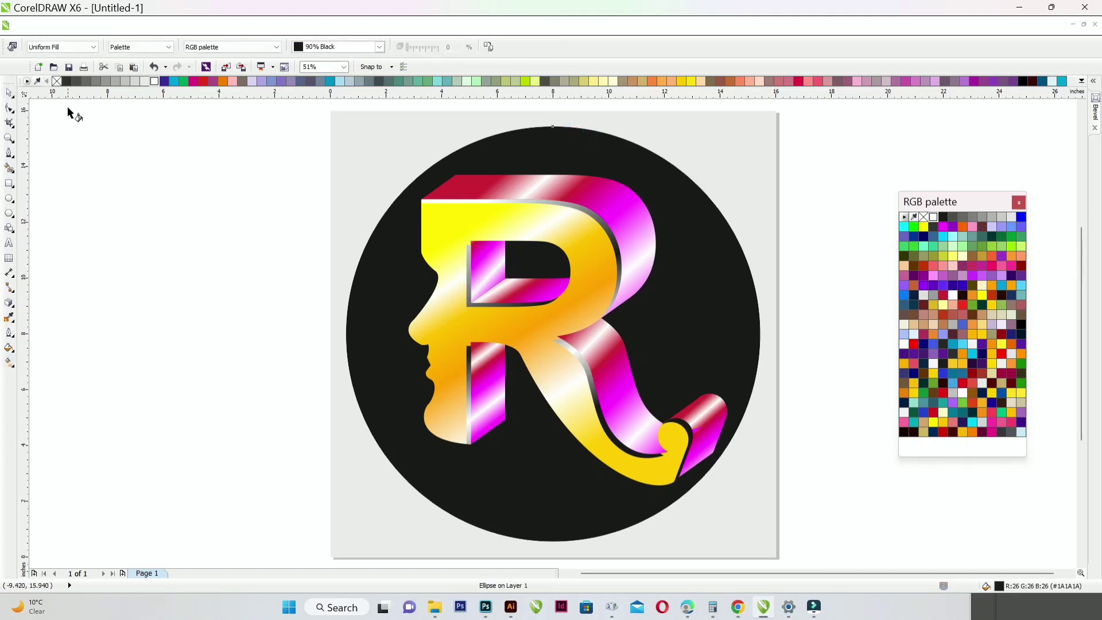
left_click(63, 48)
left_click(57, 87)
left_click(93, 47)
left_click(55, 79)
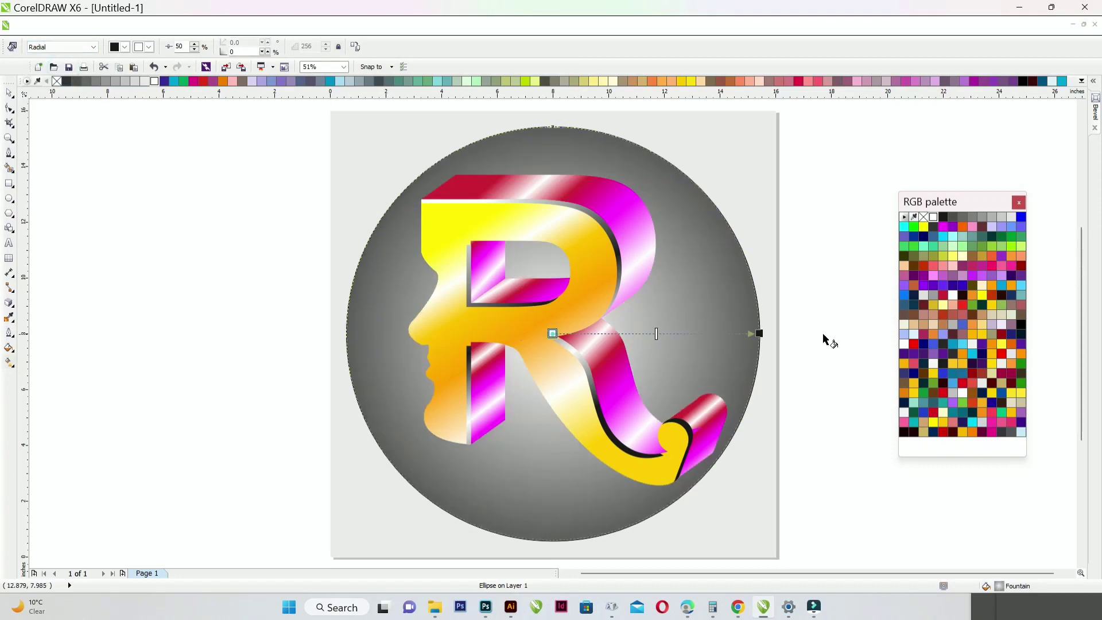
Colour the background circle's radial gradient blue at the centre and black at the outer edge
left_click(943, 216)
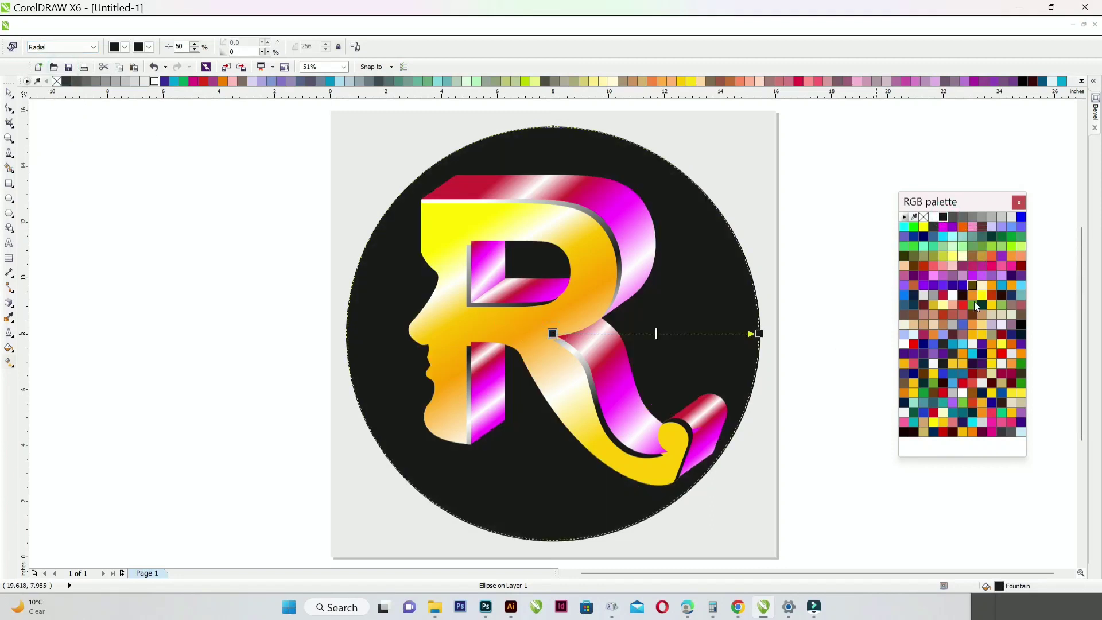
left_click(924, 343)
left_click(1021, 216)
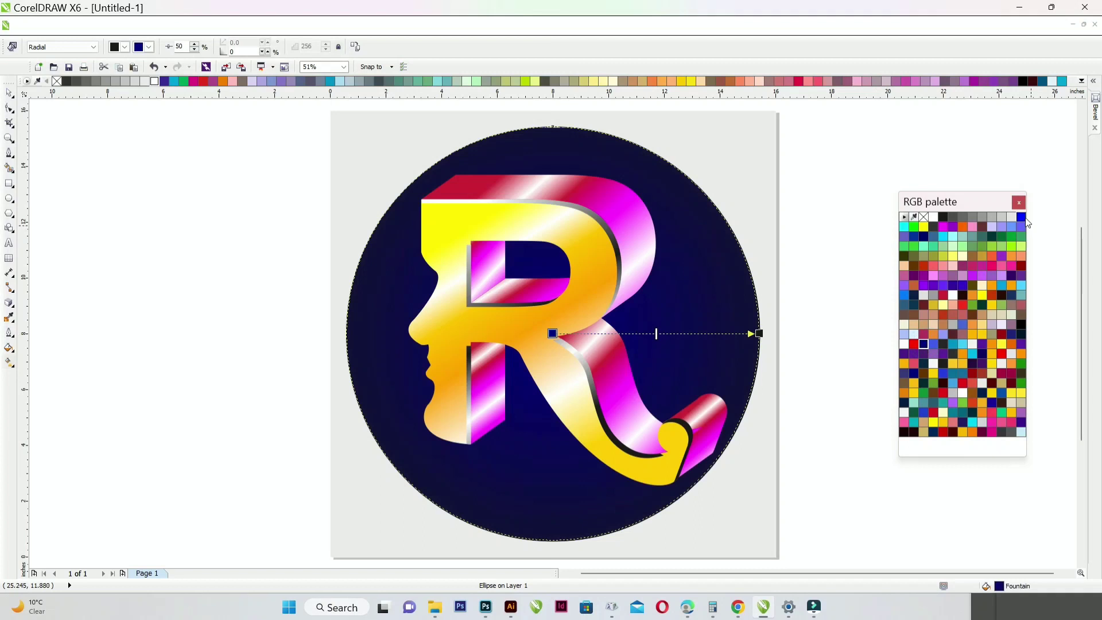
left_click(759, 333)
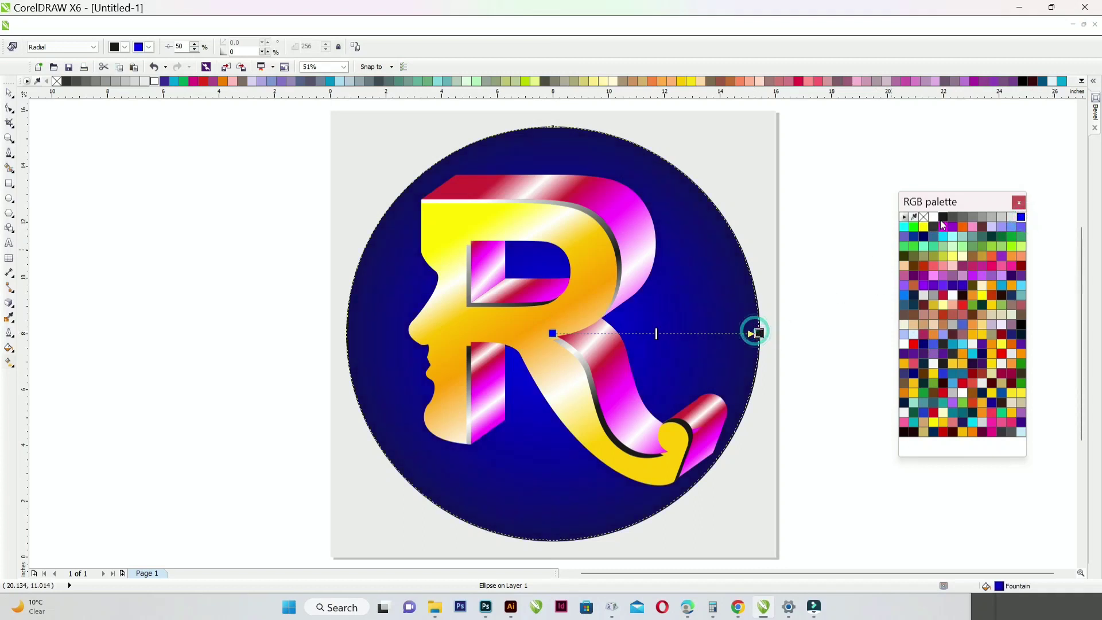
left_click(903, 432)
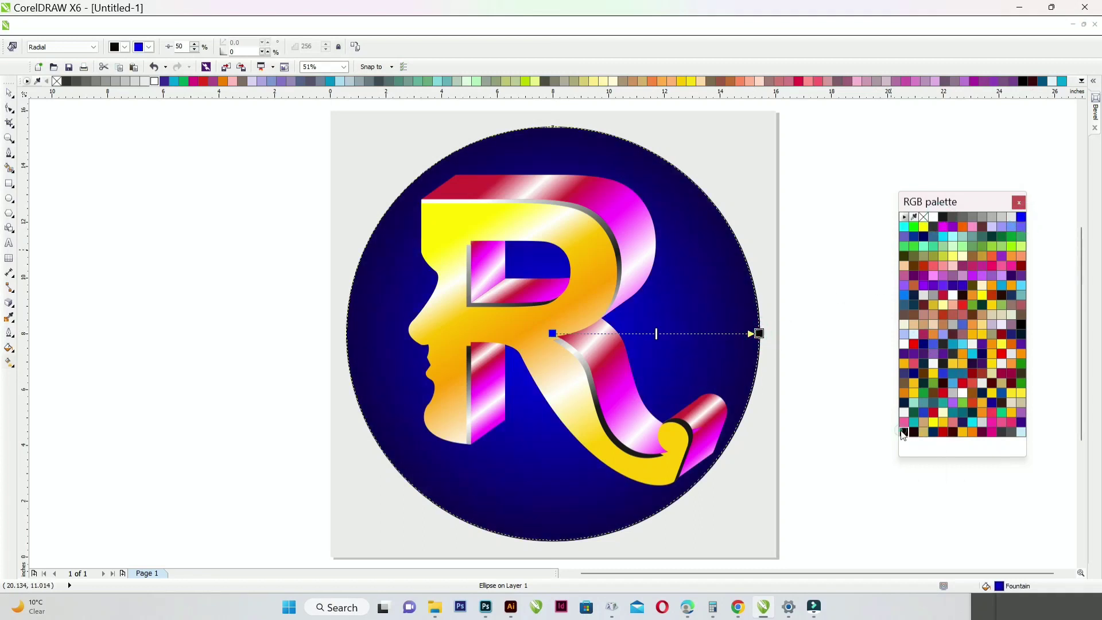
left_click(53, 232)
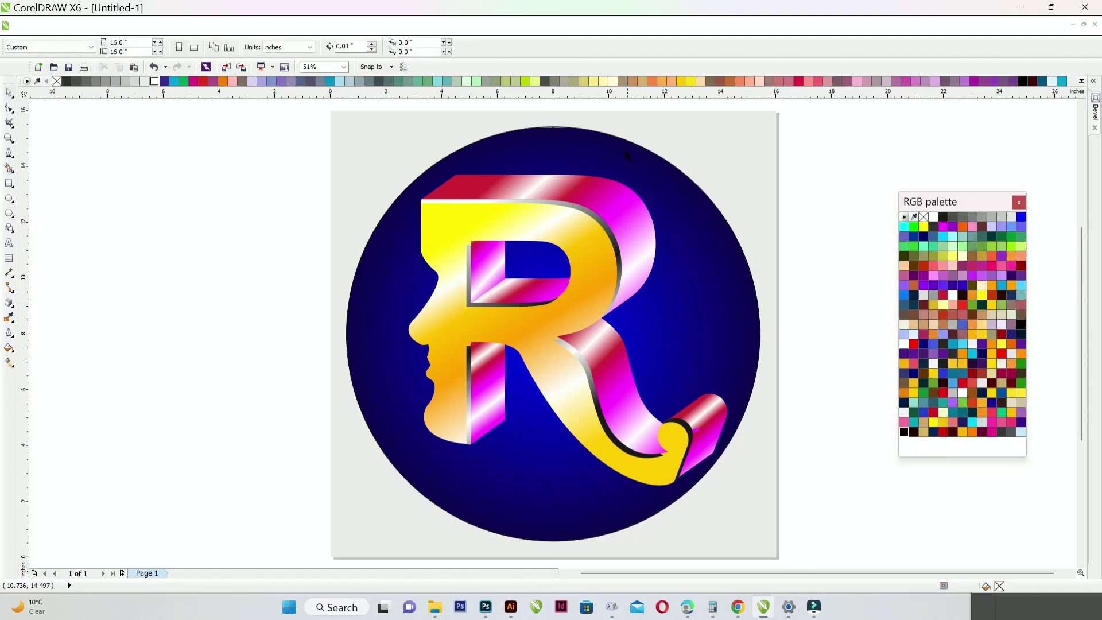
Draw a closed, tapering eyebrow shape about 2.22 in wide and 0.67 in high across the forehead and the upper edge of the bowl opening
scroll(546, 143, "up", 3)
scroll(547, 143, "down", 3)
scroll(455, 264, "up", 2)
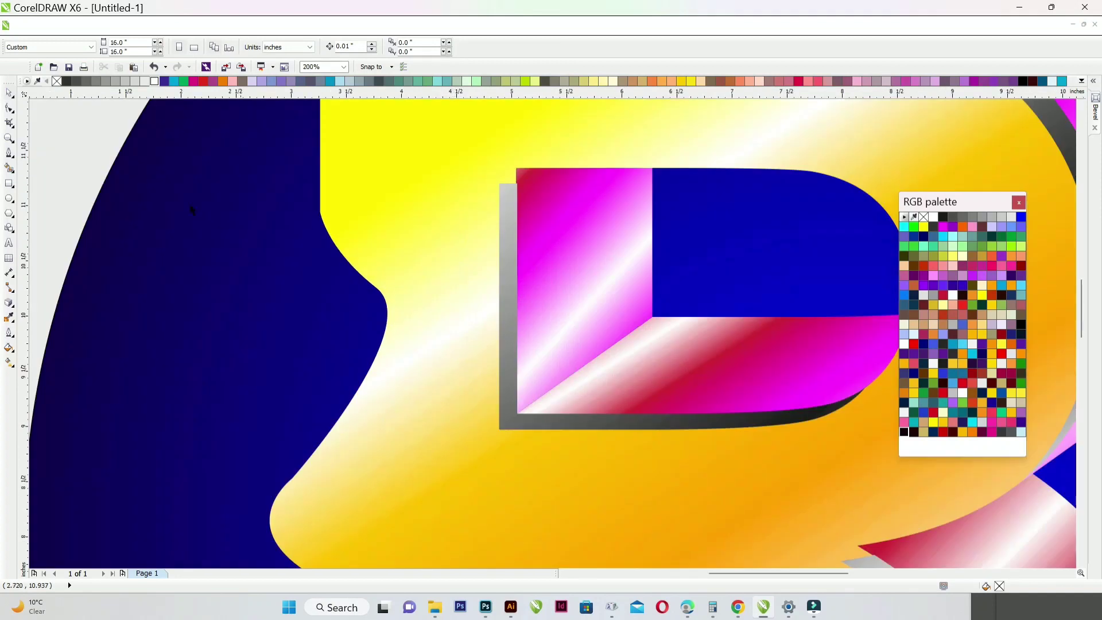
left_click(9, 153)
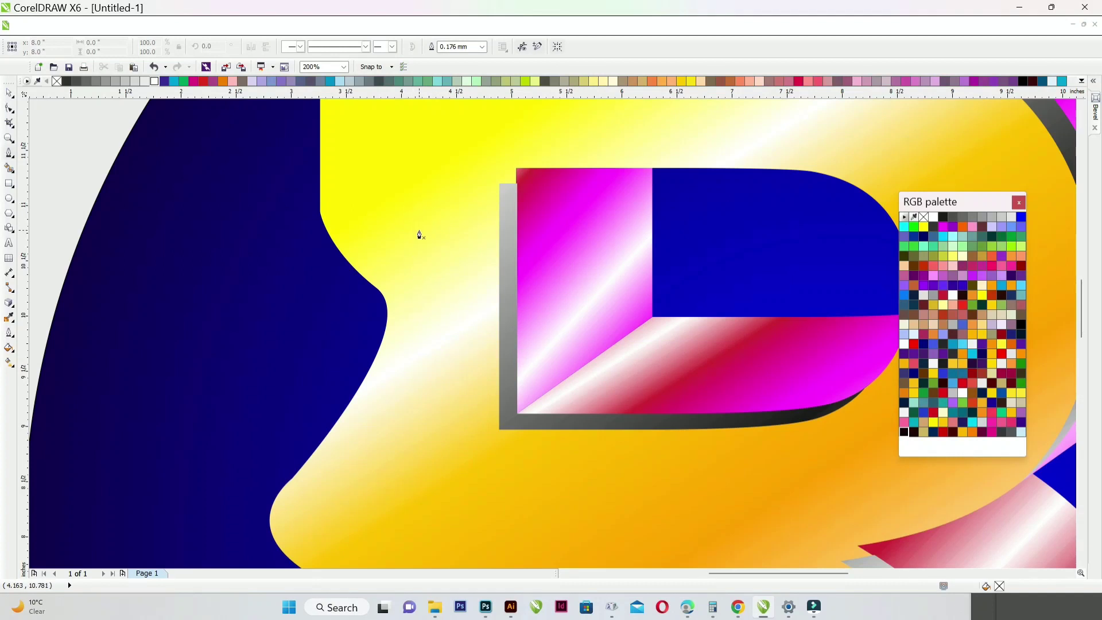
scroll(422, 236, "down", 3)
scroll(430, 241, "up", 2)
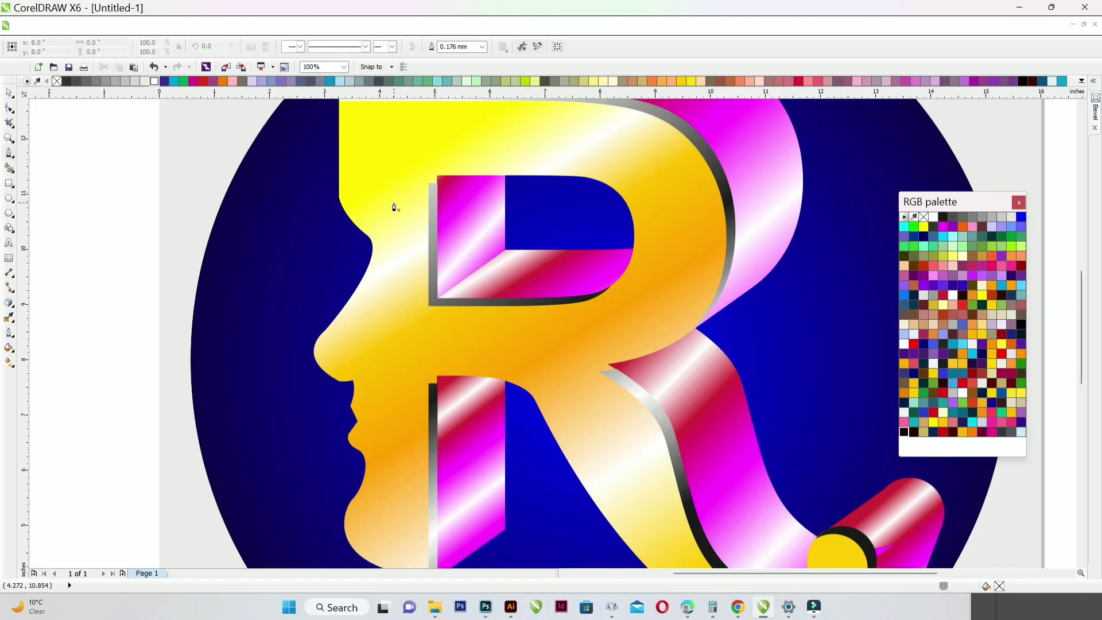
left_click(380, 189)
mouse_move(458, 174)
left_mouse_down()
mouse_move(492, 196)
mouse_move(515, 190)
left_mouse_up()
scroll(478, 173, "up", 1)
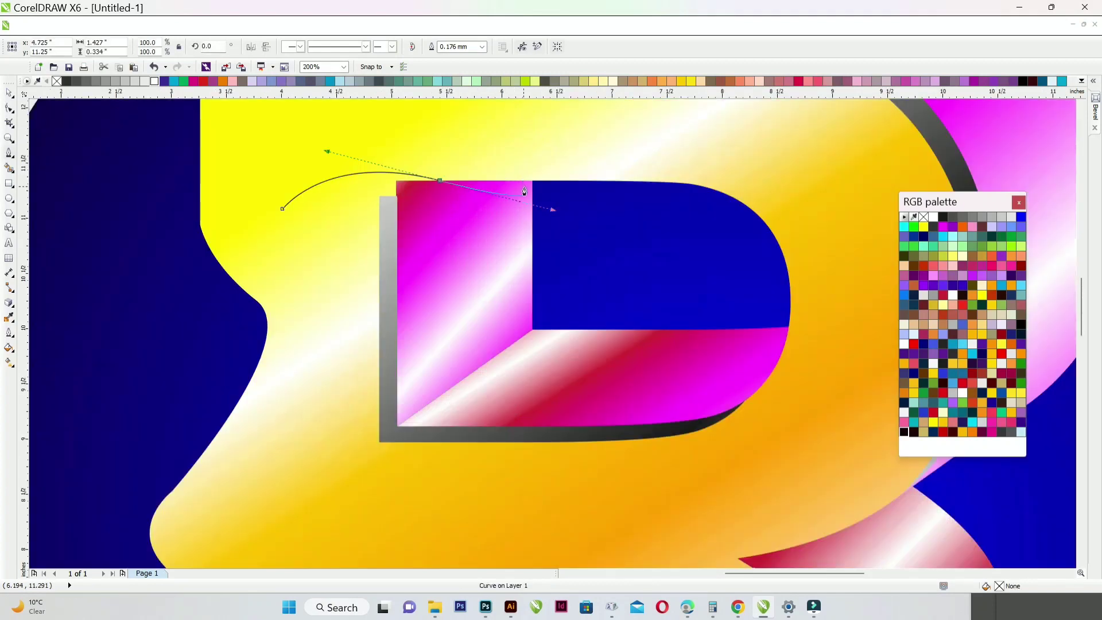
left_click(526, 195)
left_click_drag(523, 188, 388, 150)
left_click_drag(265, 95, 276, 179)
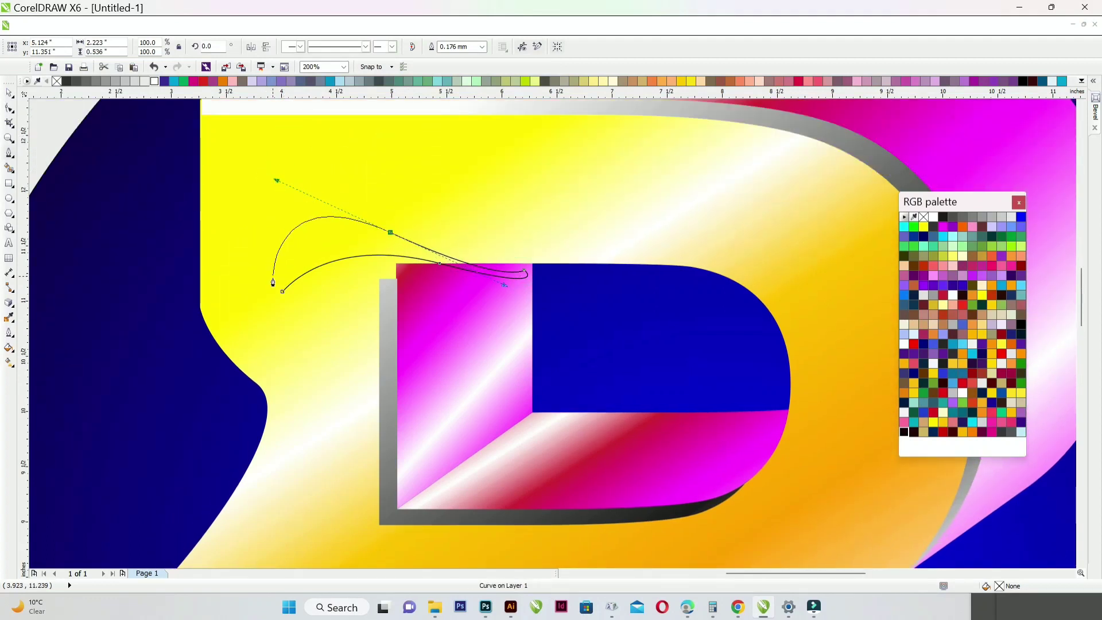
left_click(282, 291)
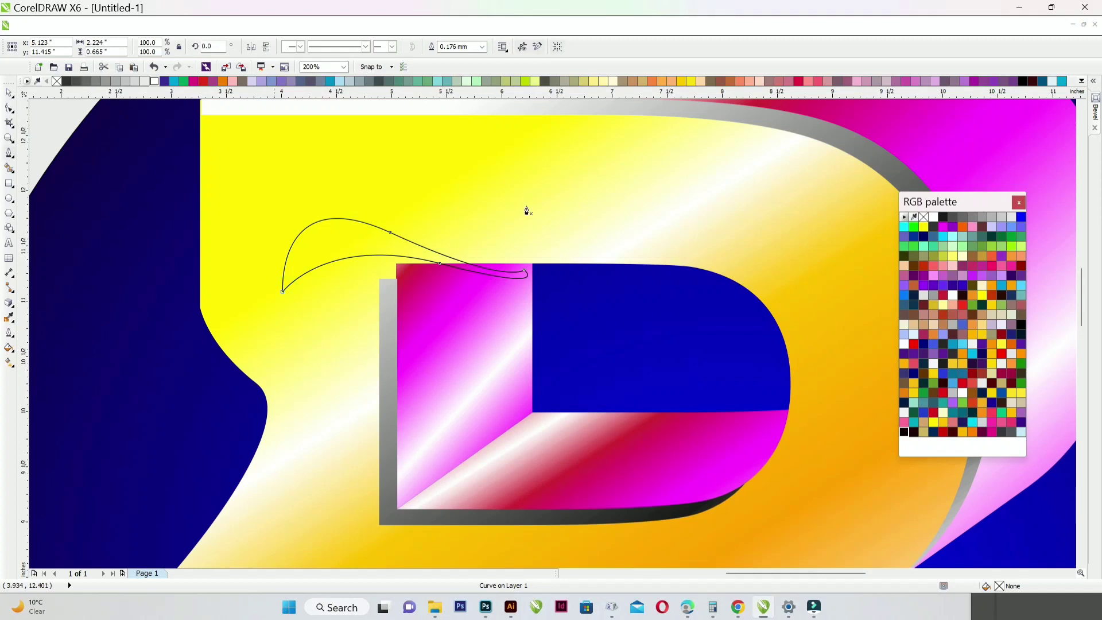
Fill the eyebrow with 90% black and remove its outline
left_click(944, 221)
scroll(595, 265, "down", 1)
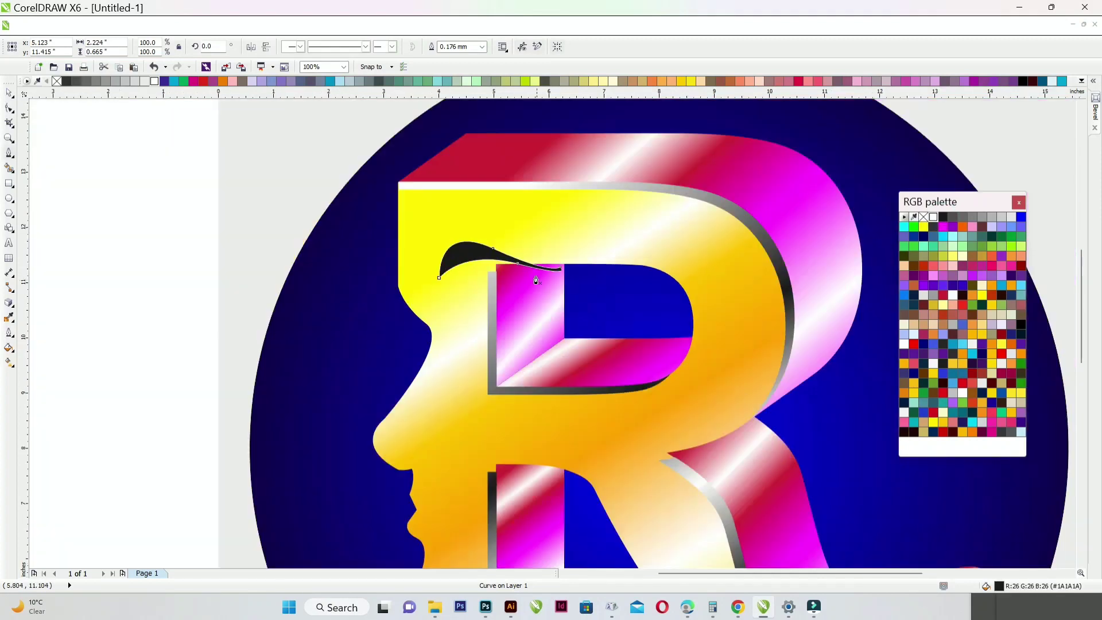
right_click(923, 216)
scroll(520, 272, "up", 1)
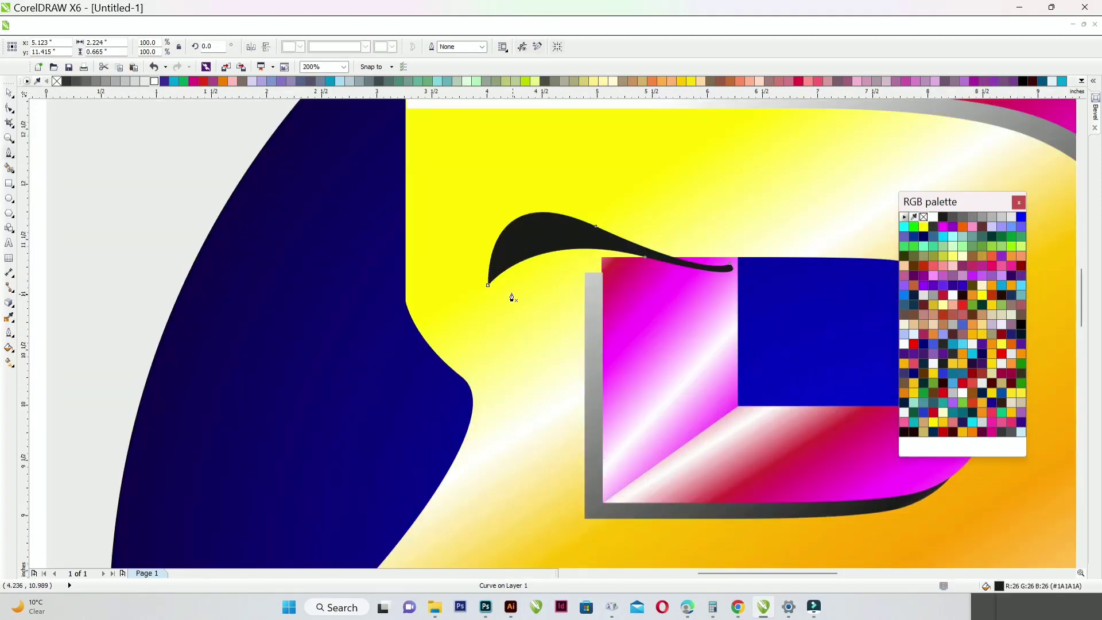
Move the eyebrow down about 0.26 in and tilt it slightly clockwise to a rotation of about 357.4°
left_click(14, 96)
left_click_drag(545, 253, 549, 259)
scroll(532, 256, "down", 2)
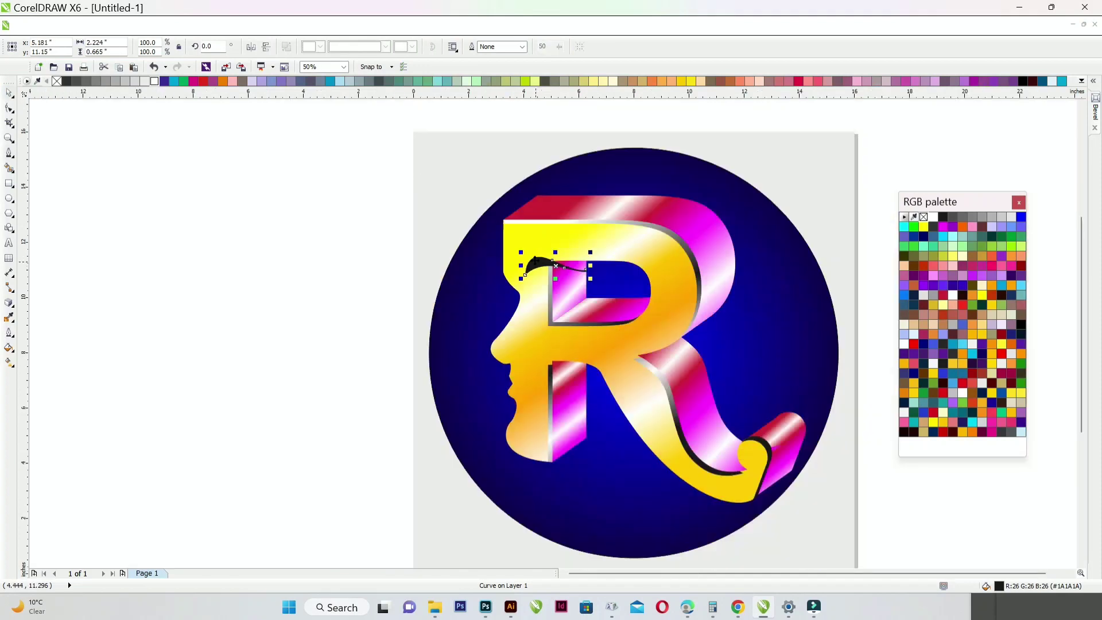
left_click(319, 273)
scroll(556, 269, "up", 1)
scroll(579, 276, "up", 1)
left_click(580, 279)
left_click(583, 281)
left_click_drag(652, 229, 658, 234)
left_click(485, 251)
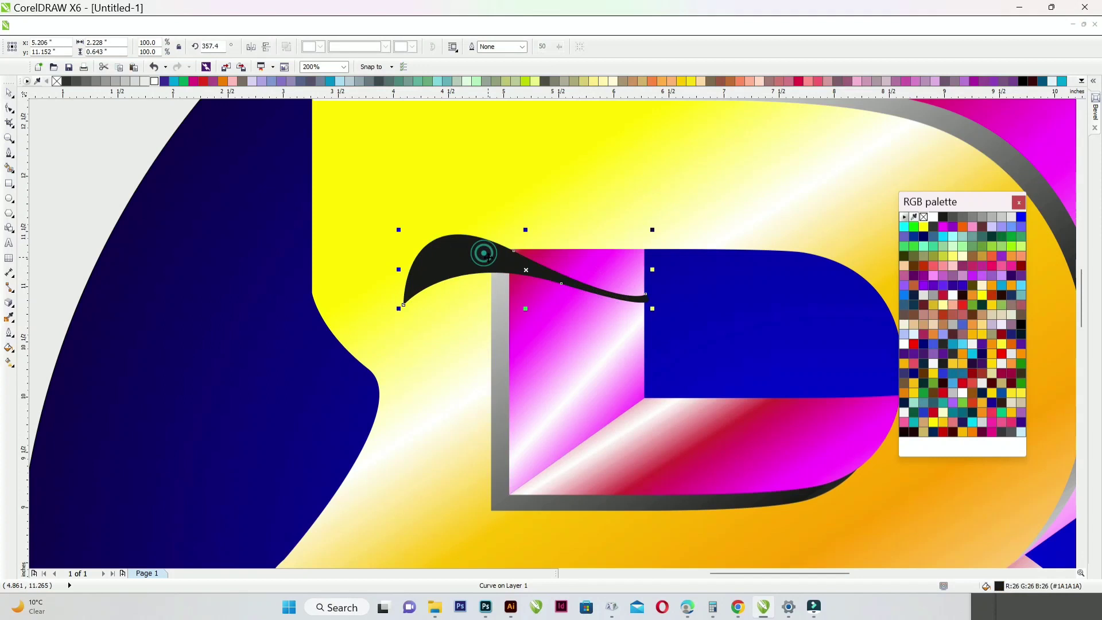
scroll(485, 251, "down", 2)
left_click(205, 265)
Draw a closed, almond-shaped eyelid with a deeply curved lower edge directly beneath the eyebrow
scroll(482, 270, "up", 2)
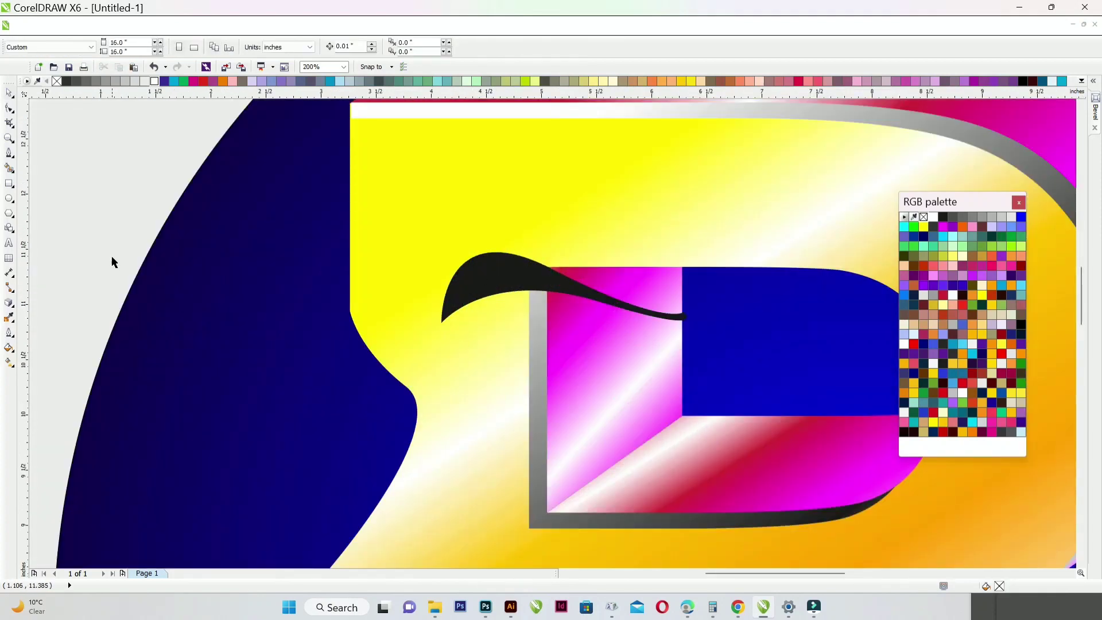
left_click(10, 153)
left_click(457, 361)
left_click_drag(667, 365, 810, 438)
left_click_drag(459, 361, 501, 517)
Fill the eyelid white, remove its outline and apply a nearly vertical linear gradient running downward
left_click(14, 363)
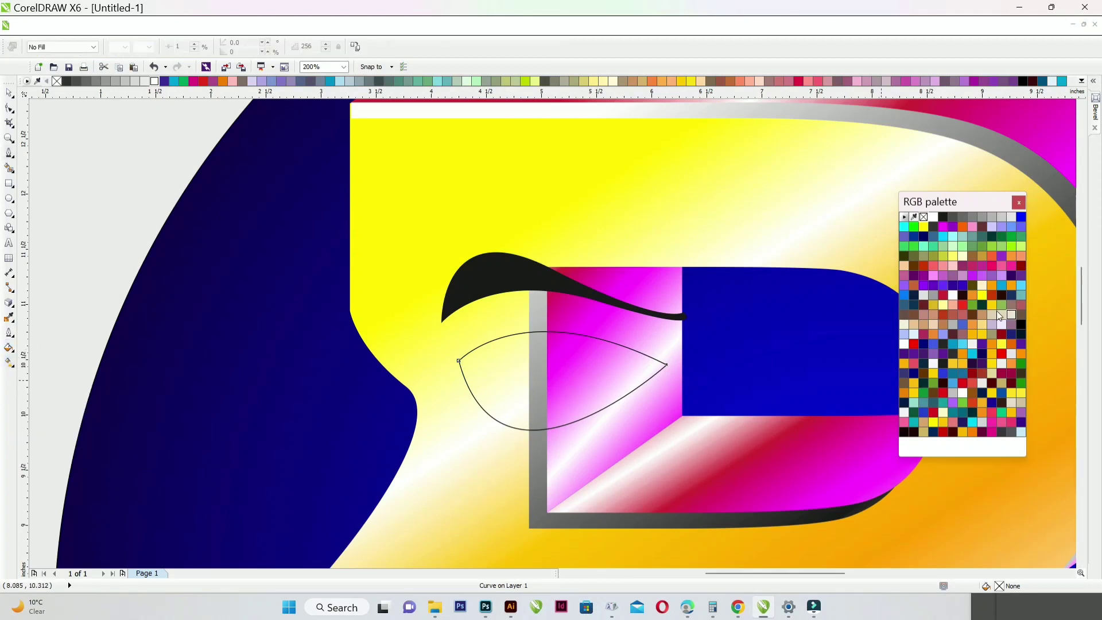
left_click(932, 216)
right_click(922, 217)
scroll(559, 382, "up", 2)
left_click_drag(523, 315, 504, 454)
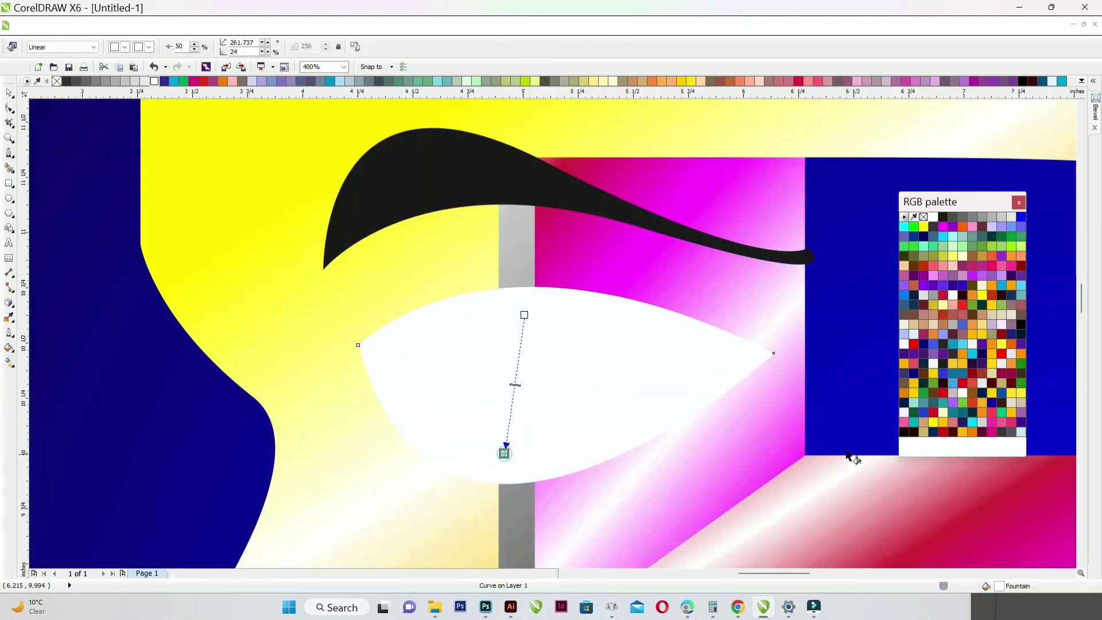
Colour the eyelid's gradient from pale gold at the top to brick red at the bottom, and shorten its span slightly
left_click(981, 374)
left_click_drag(972, 334, 521, 315)
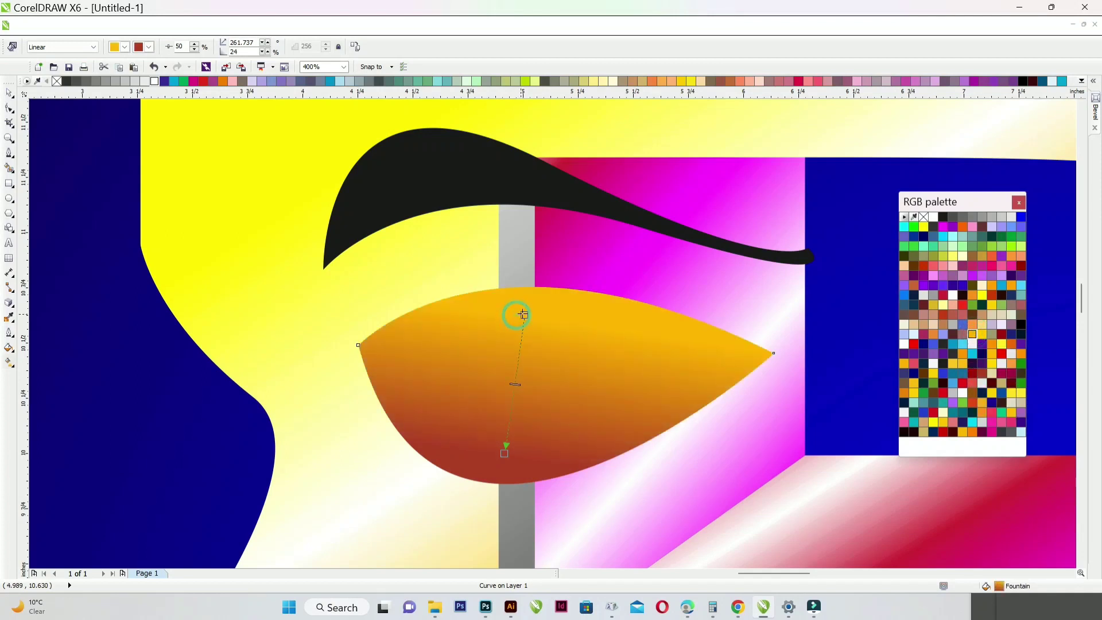
left_click(982, 324)
left_click_drag(504, 454, 511, 443)
scroll(484, 329, "down", 3)
scroll(483, 329, "up", 2)
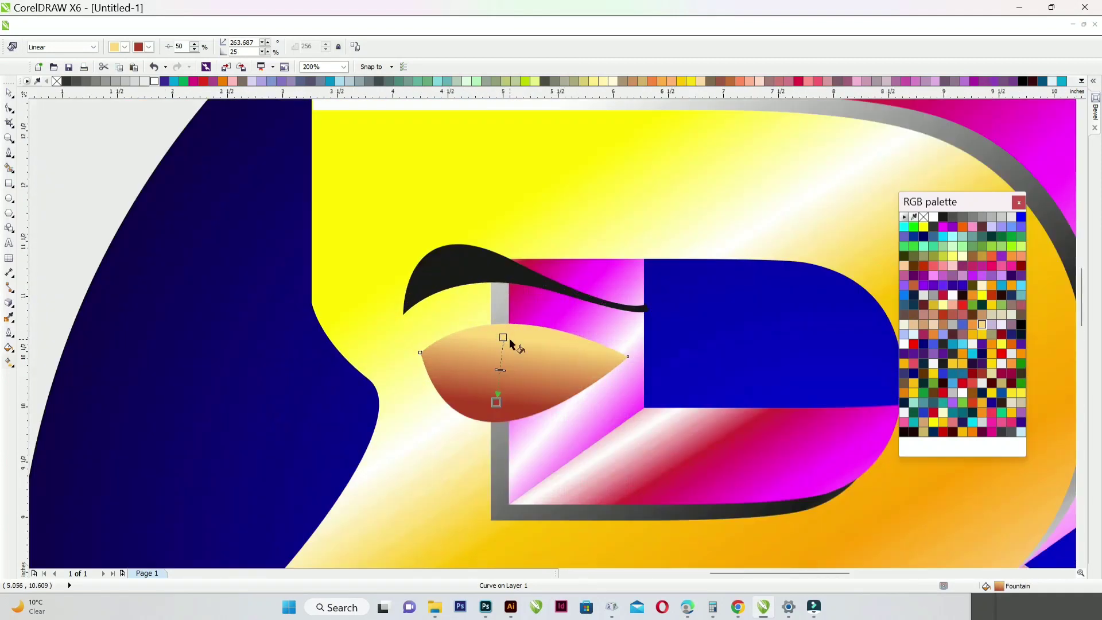
Create a 90% black line along the eyelid's upper edge from a slightly raised copy of the eyelid
left_click(9, 93)
scroll(445, 344, "up", 1)
left_click(944, 217)
key("ctrl+z")
left_click(500, 172, "shift")
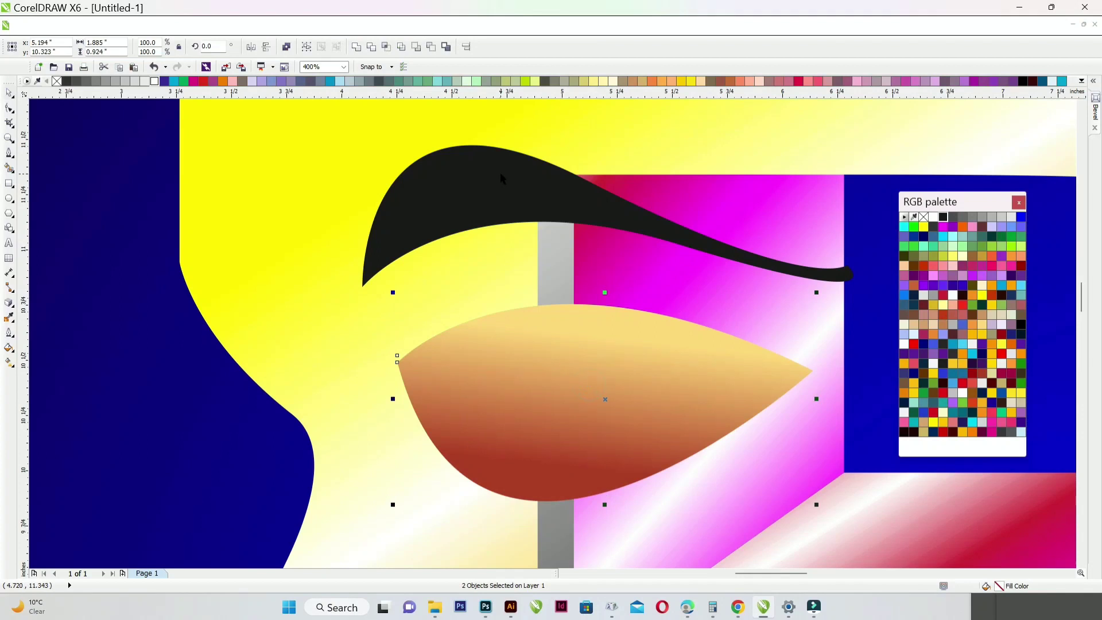
key("shift+F4")
left_click(276, 286)
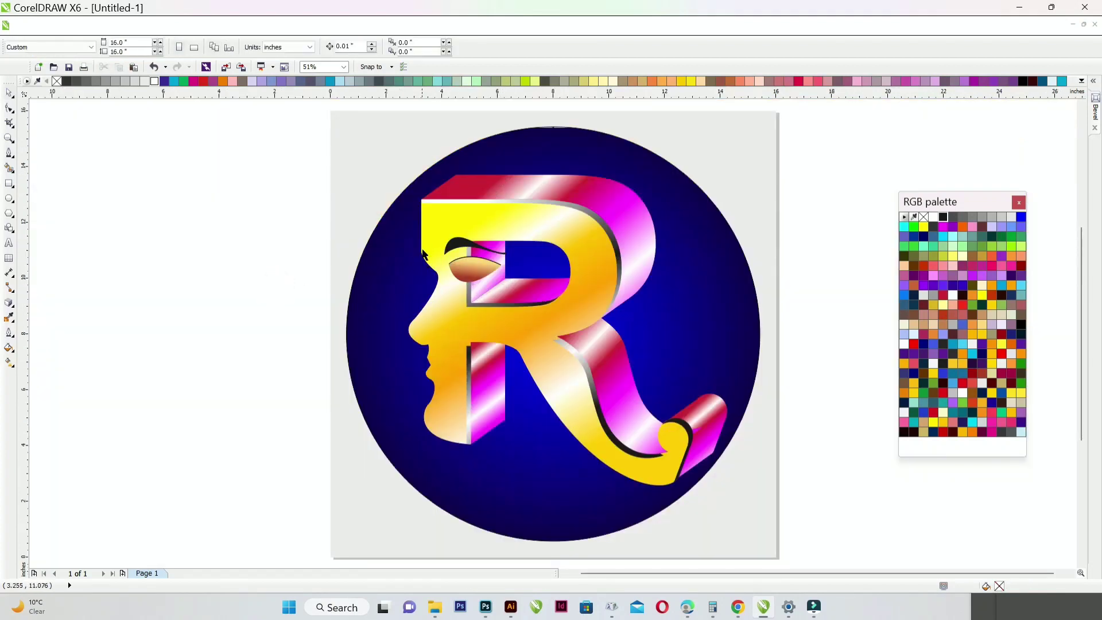
Paint curved black eyelashes along the eyelid's nose-side edge with a tapered 0.03 in Artistic Media brush
scroll(424, 254, "up", 1)
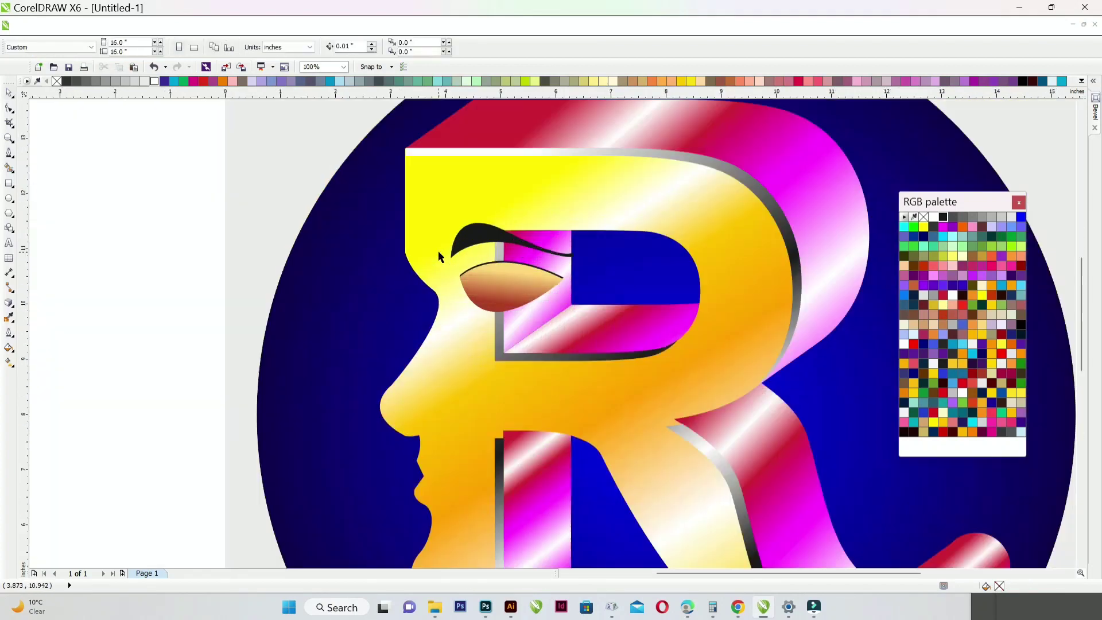
left_click(16, 154)
left_click(80, 215)
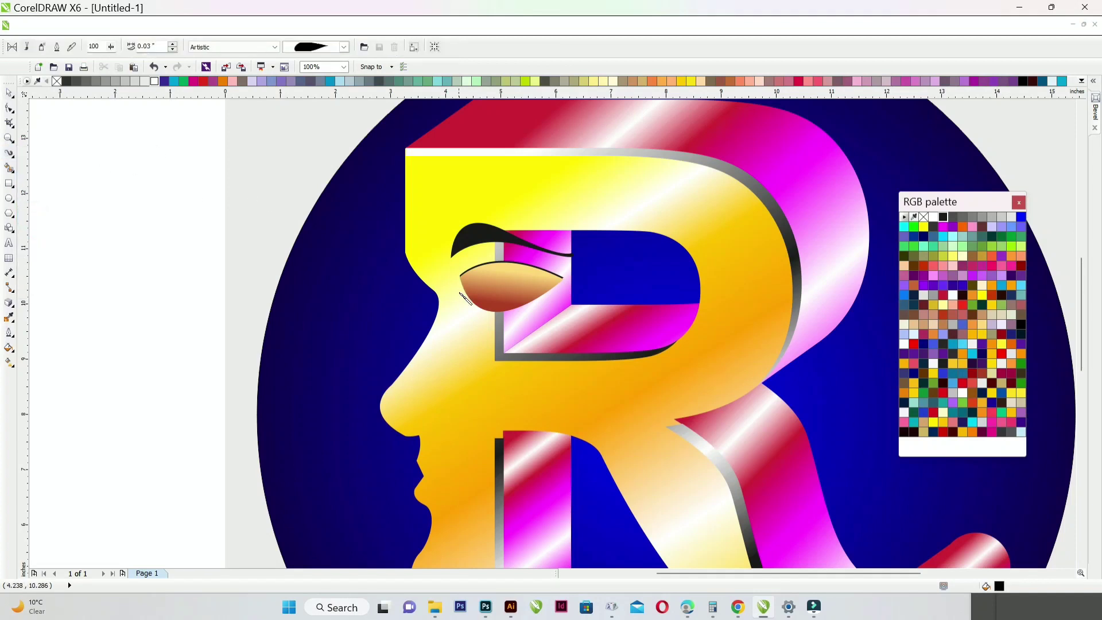
scroll(461, 295, "up", 3)
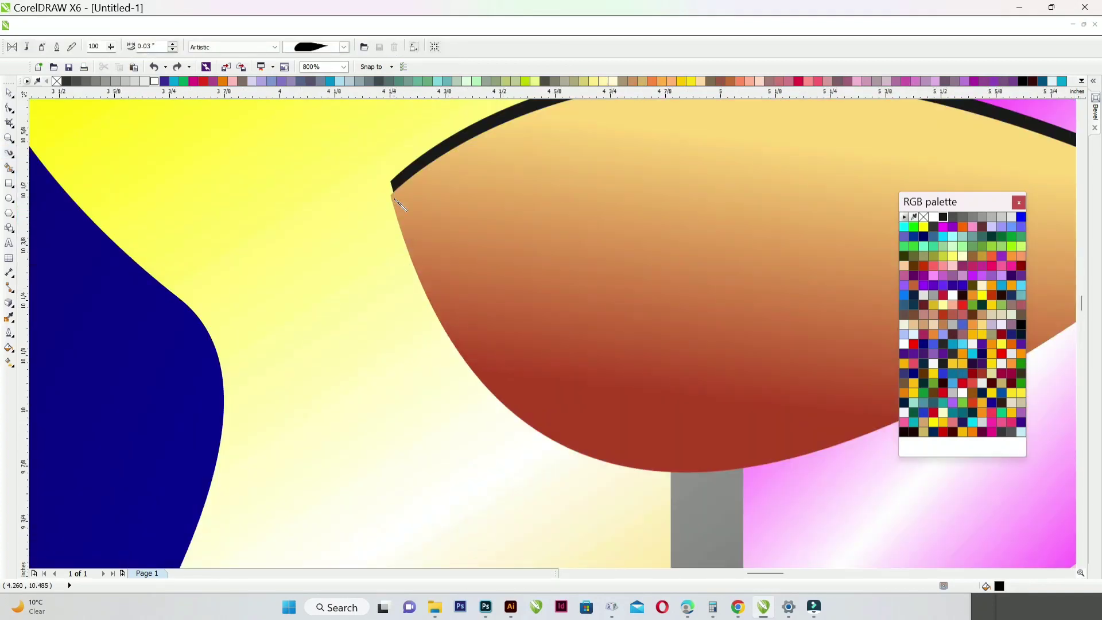
left_click_drag(306, 257, 136, 255)
left_click_drag(405, 232, 198, 322)
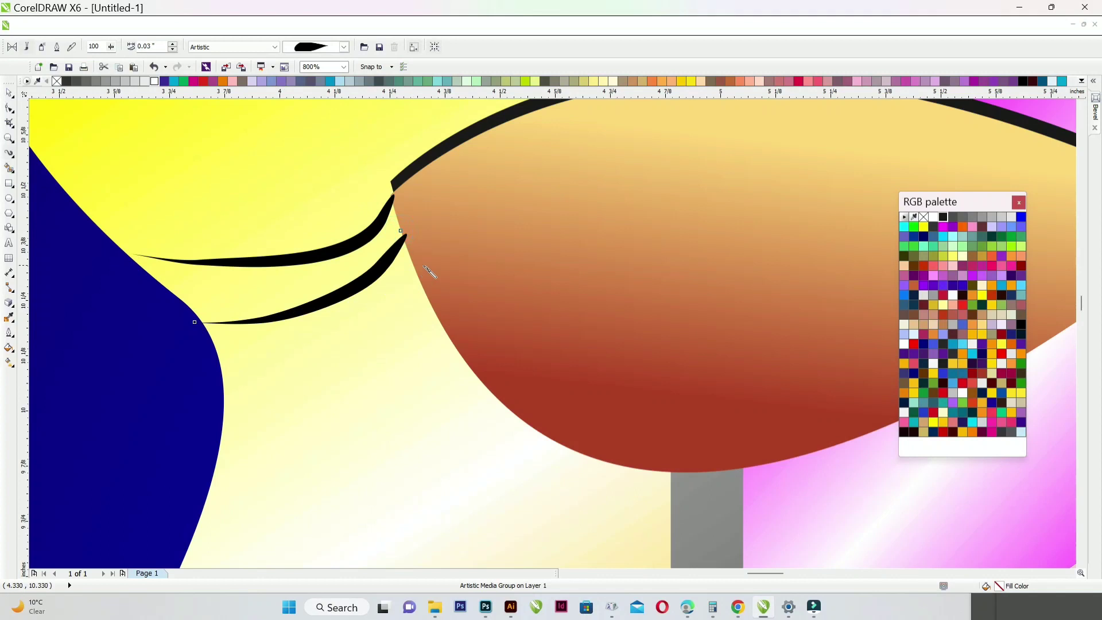
left_click_drag(418, 267, 229, 367)
left_click_drag(435, 310, 301, 395)
left_click_drag(453, 336, 321, 432)
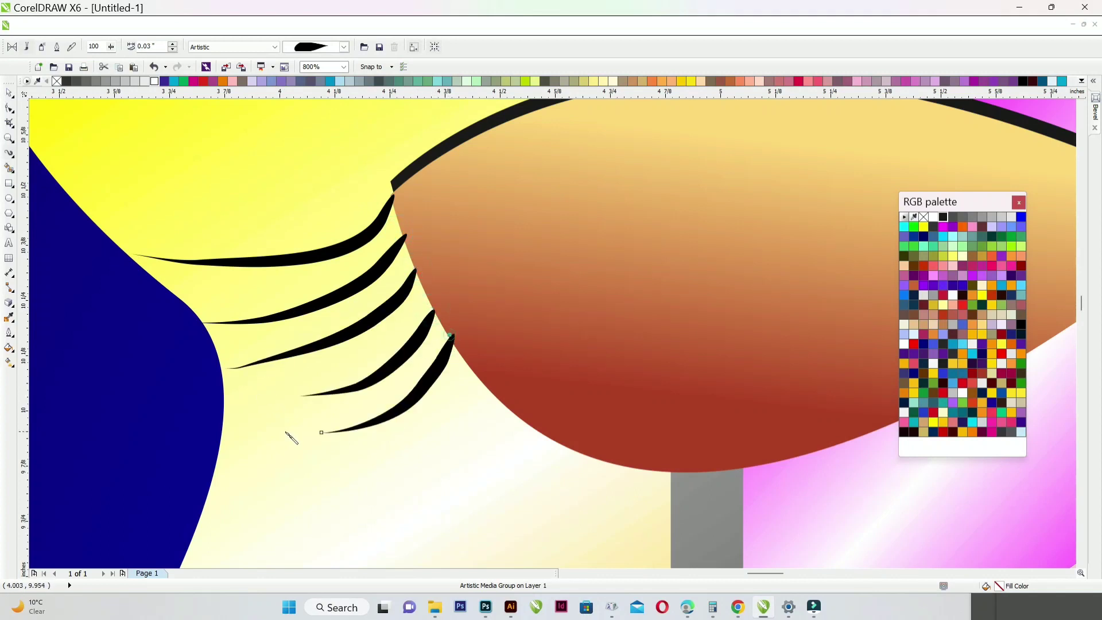
left_click_drag(481, 370, 353, 466)
left_click_drag(500, 400, 413, 492)
Continue with short, tapered eyelashes around the lowest part of the eyelid, fanning their direction gradually toward the outer corner
scroll(402, 470, "down", 3)
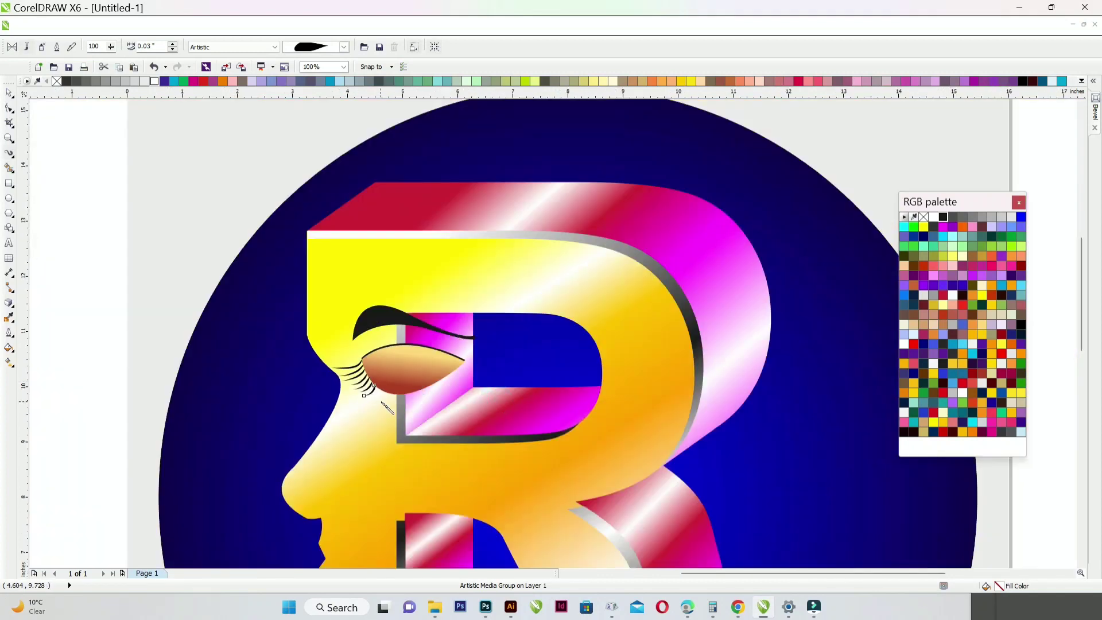
scroll(385, 406, "up", 2)
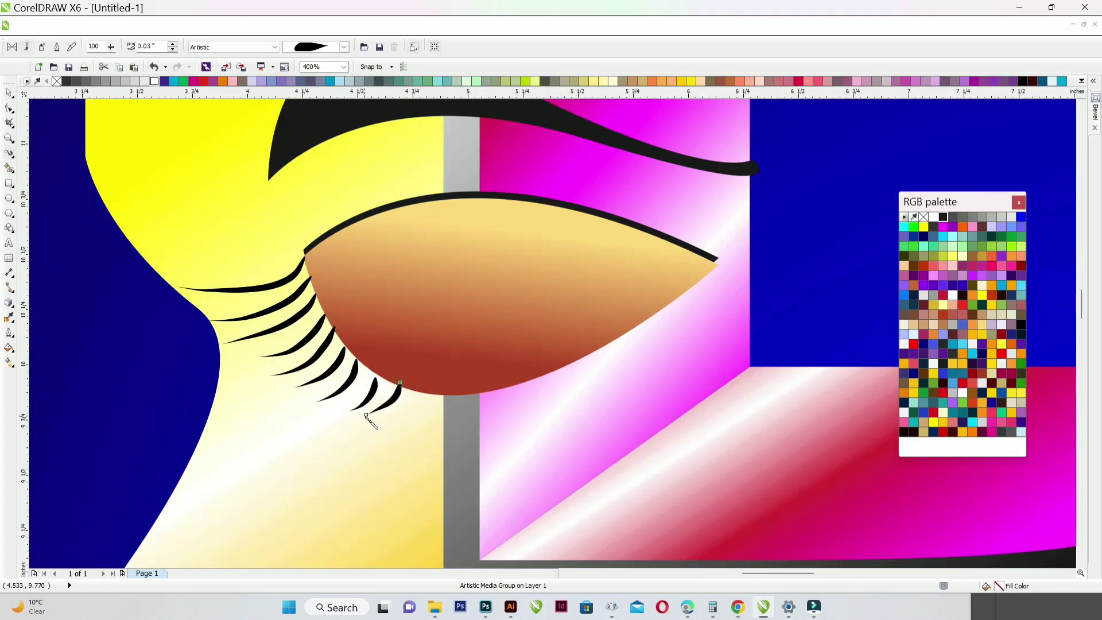
scroll(411, 390, "up", 2)
left_click_drag(415, 361, 401, 441)
left_click_drag(474, 341, 464, 471)
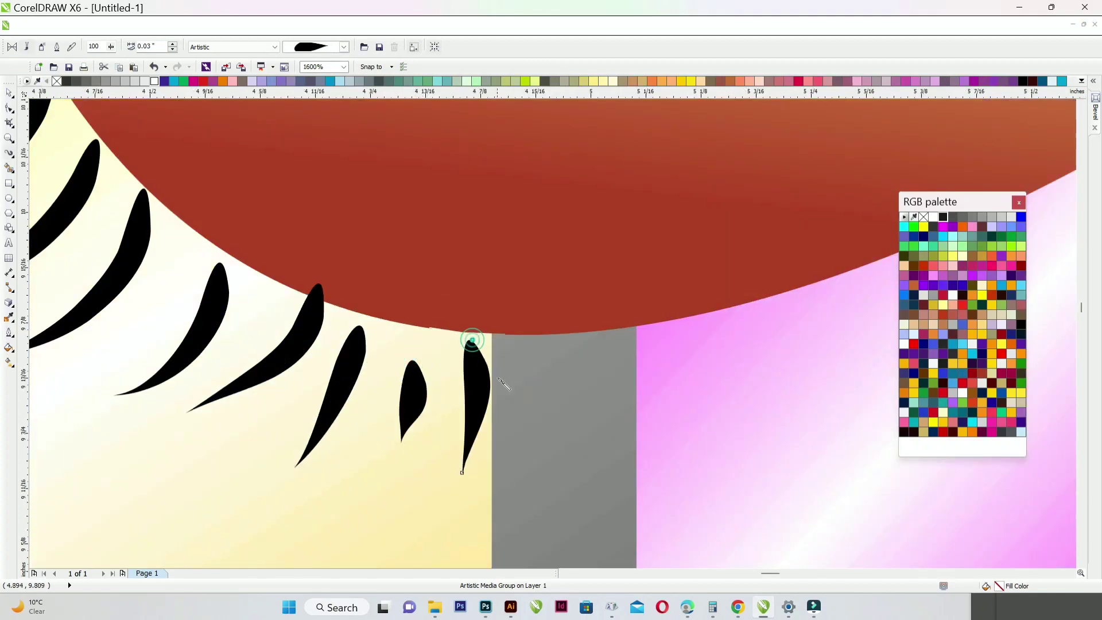
left_click_drag(516, 337, 538, 481)
left_click_drag(566, 331, 620, 477)
Paint a row of outward-sweeping eyelashes from the eyelid's outer corner down its lower edge
scroll(637, 319, "down", 4)
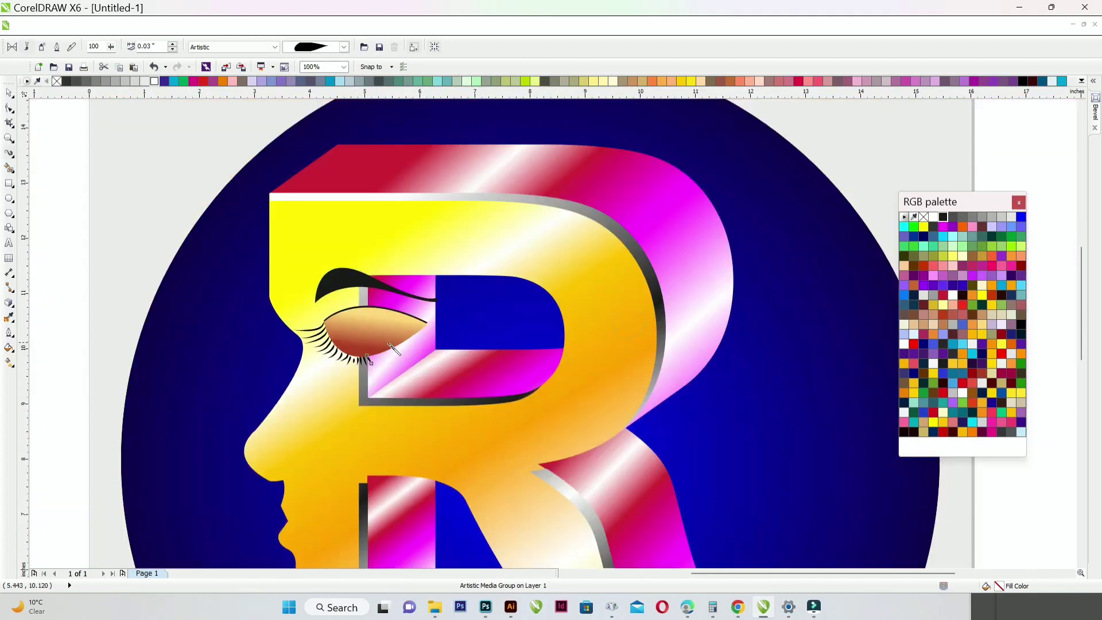
scroll(413, 344, "up", 2)
scroll(499, 265, "up", 1)
left_click_drag(480, 245, 627, 256)
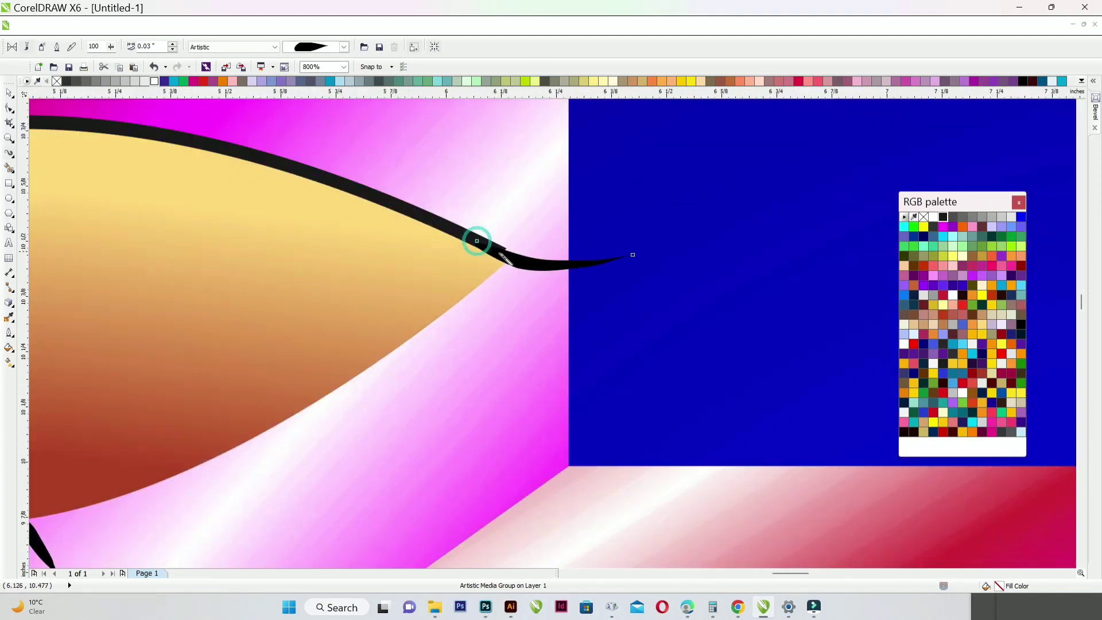
left_click_drag(489, 270, 607, 289)
left_click_drag(471, 289, 595, 307)
left_click_drag(443, 307, 562, 330)
mouse_move(423, 329)
left_mouse_down()
mouse_move(501, 356)
mouse_move(397, 355)
mouse_move(539, 386)
left_mouse_up()
Fill the remaining gap along the eyelid's lower edge with tapered eyelashes sweeping toward the outer corner, up to the existing outer lashes
scroll(374, 363, "down", 1)
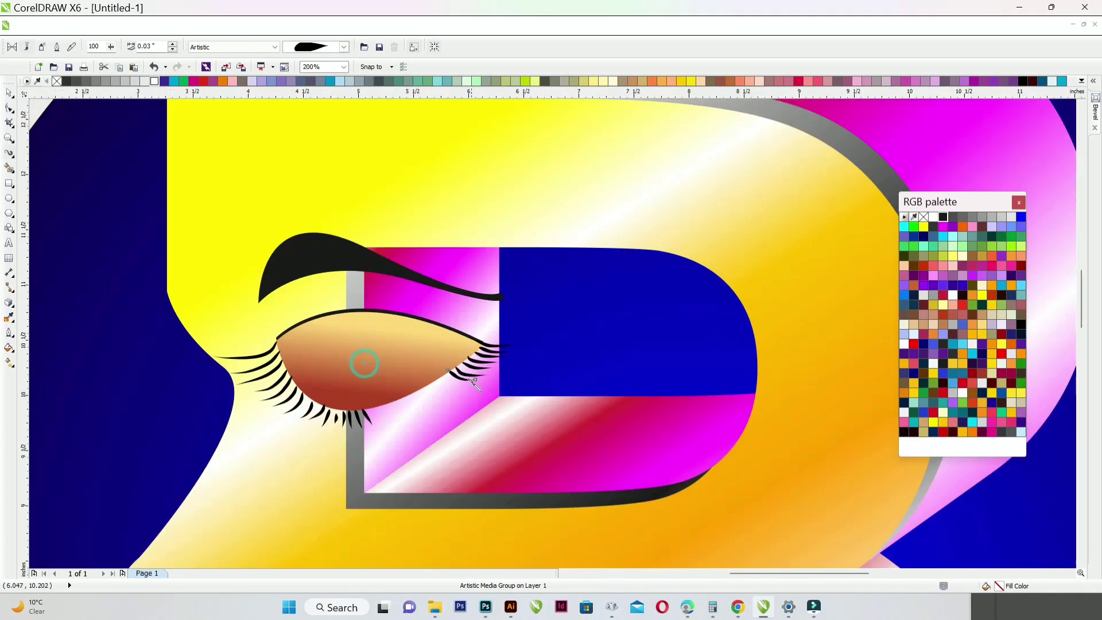
scroll(344, 442, "up", 1)
mouse_move(332, 439)
left_mouse_down()
mouse_move(396, 484)
mouse_move(438, 466)
left_mouse_up()
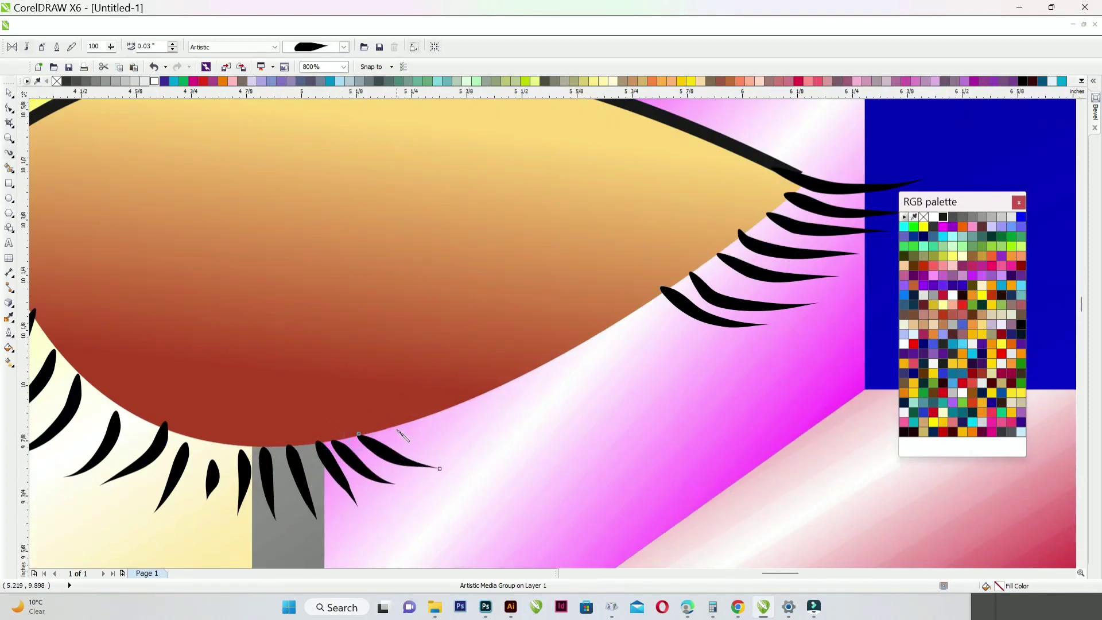
left_click_drag(395, 428, 485, 462)
left_click_drag(412, 411, 551, 448)
left_click_drag(461, 412, 622, 429)
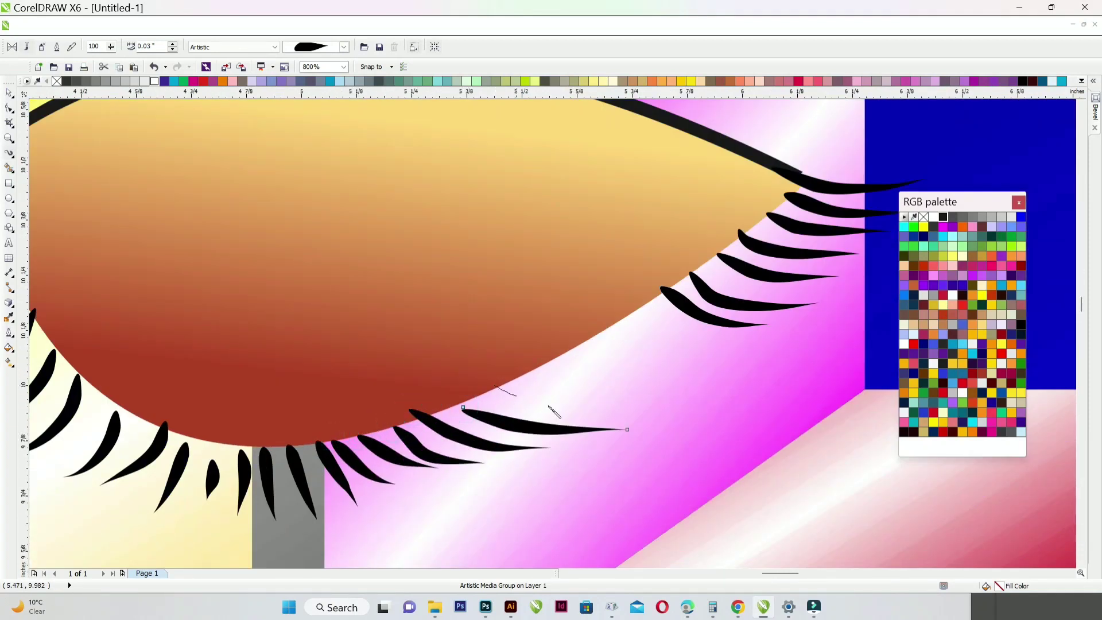
left_click_drag(493, 388, 596, 406)
left_click_drag(527, 365, 628, 400)
left_click_drag(549, 349, 653, 391)
mouse_move(581, 336)
left_mouse_down()
mouse_move(730, 376)
mouse_move(760, 371)
left_mouse_up()
left_click_drag(637, 299, 769, 366)
Set the Artistic Media stroke width to 0.05 in and paint a black line along the eyelid's lower edge from inner to outer corner
scroll(649, 377, "down", 3)
scroll(646, 379, "up", 2)
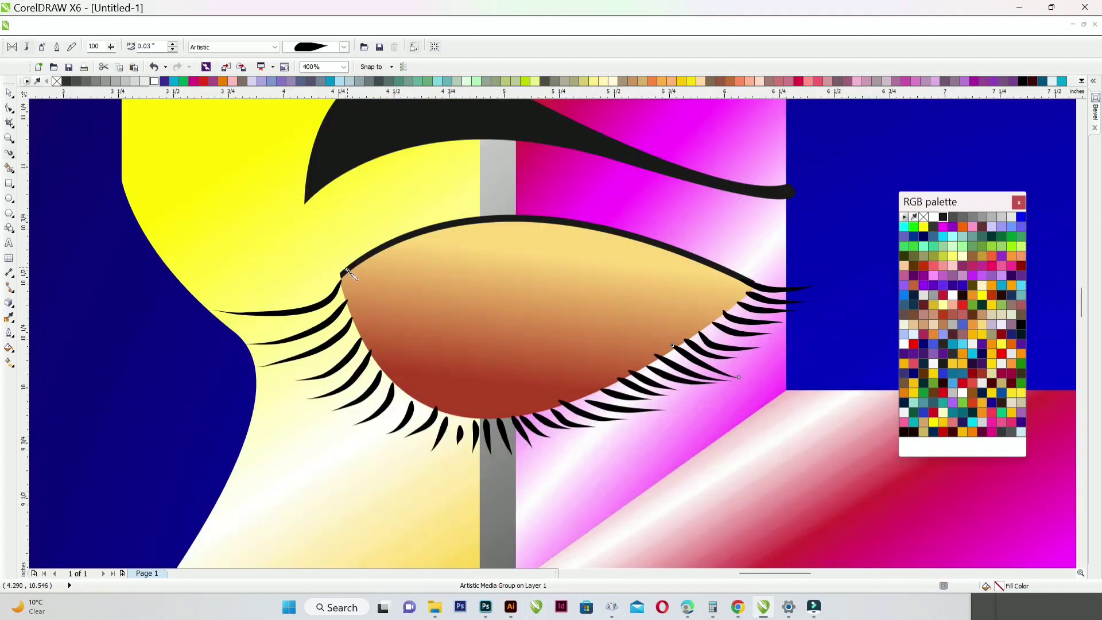
double_click(151, 47)
type("0.05")
key("Return")
scroll(701, 415, "up", 1)
scroll(600, 375, "down", 1)
scroll(470, 303, "up", 1)
mouse_move(247, 242)
left_mouse_down()
mouse_move(273, 319)
mouse_move(312, 380)
left_mouse_up()
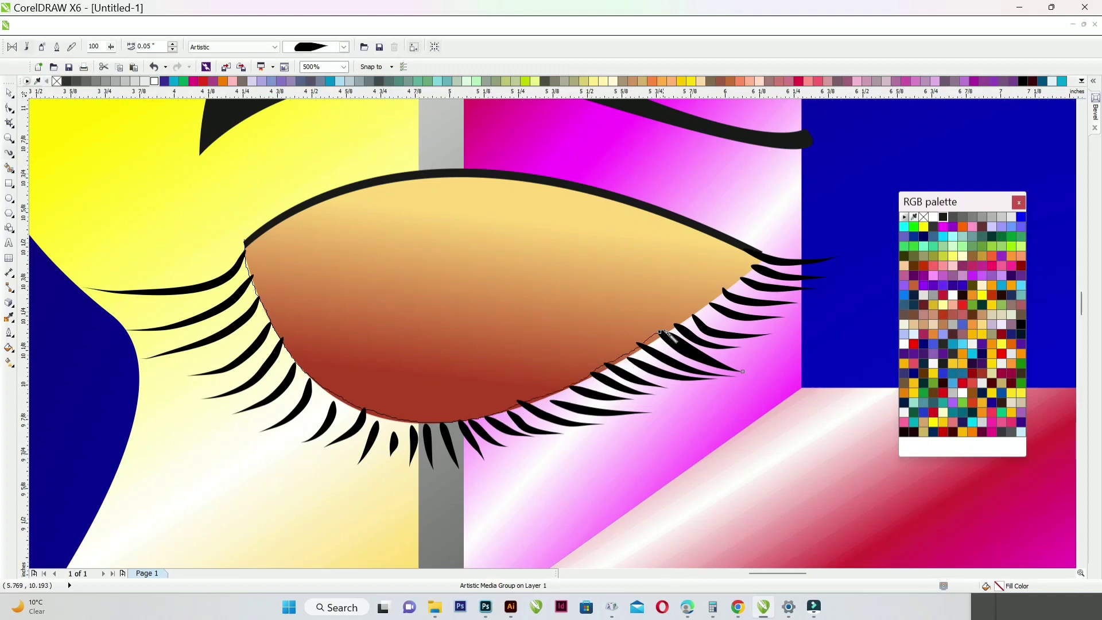
left_click_drag(737, 292, 752, 269)
scroll(545, 255, "down", 6)
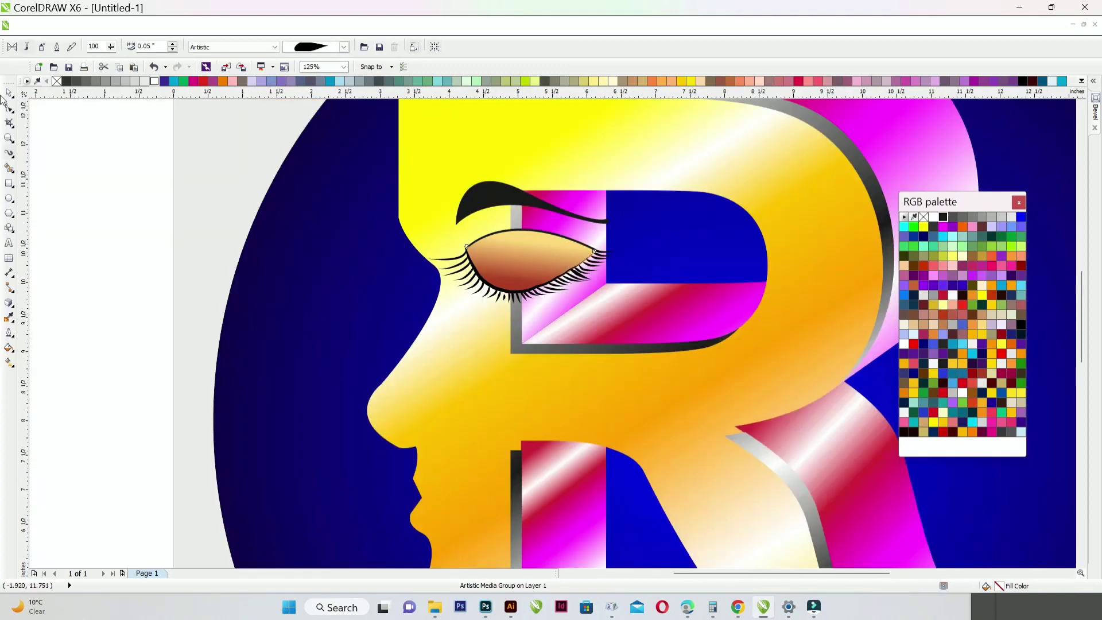
left_click(101, 197)
key("shift+F4")
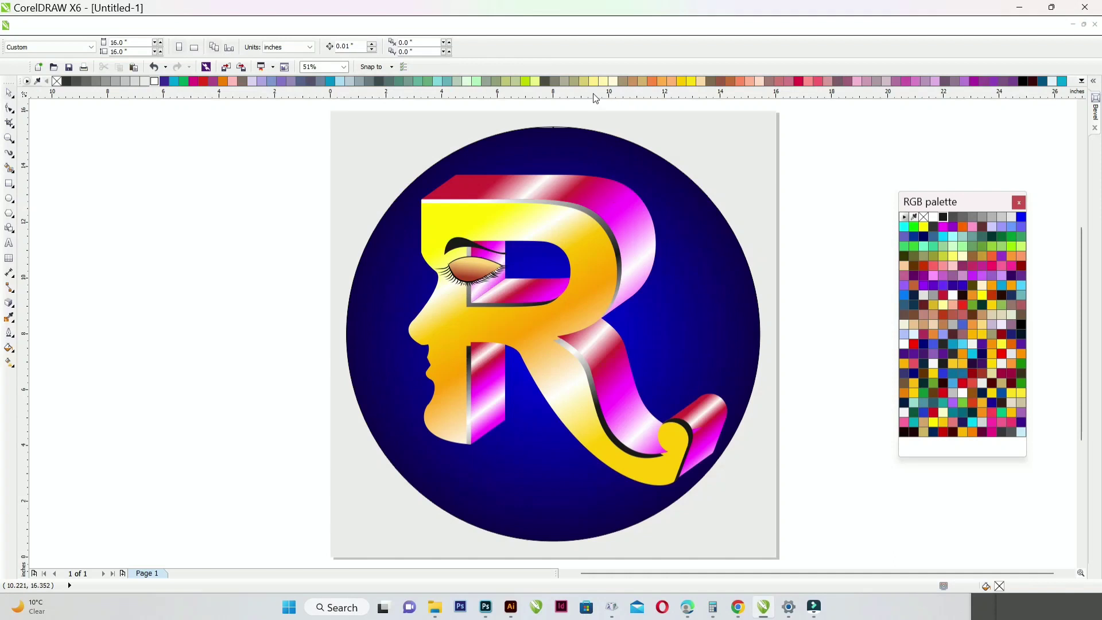
Paint the lips with tapered 0.05 in Artistic Media strokes: upper-lip contour, mouth line and lower-lip contour, meeting at the mouth corner
scroll(438, 360, "up", 2)
left_click(9, 153)
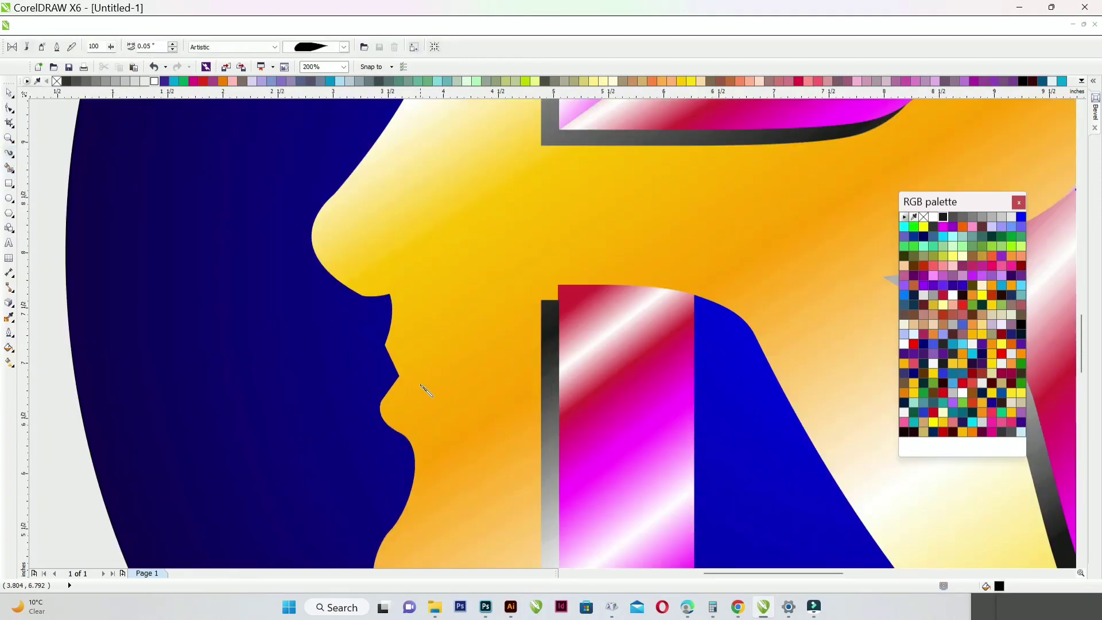
scroll(424, 385, "up", 1)
mouse_move(360, 316)
left_mouse_down()
mouse_move(442, 327)
mouse_move(586, 376)
left_mouse_up()
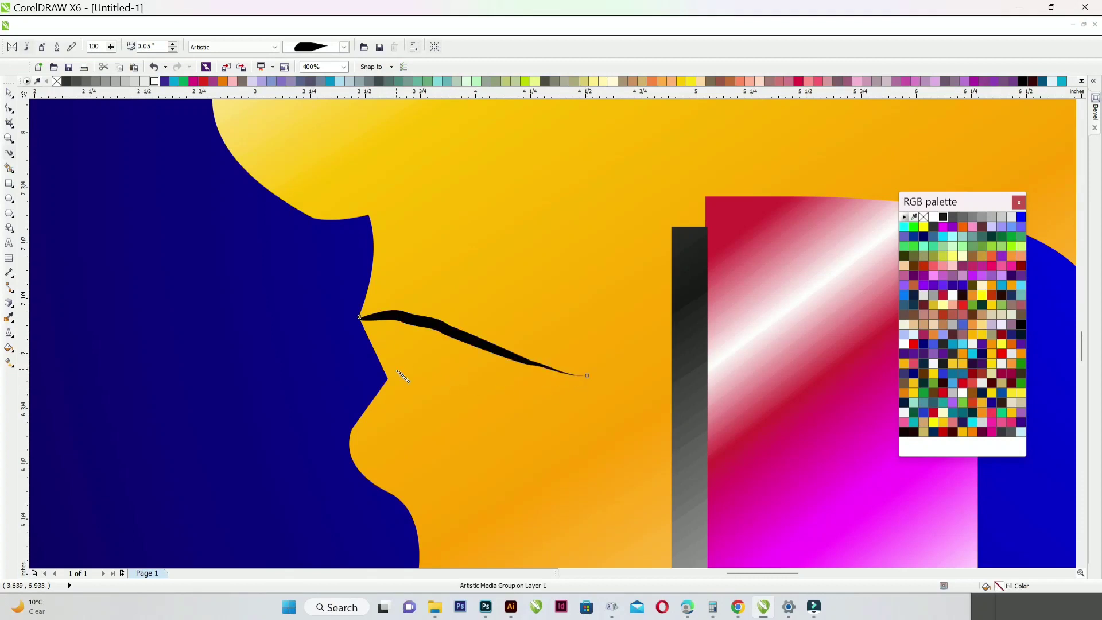
left_click_drag(422, 381, 576, 374)
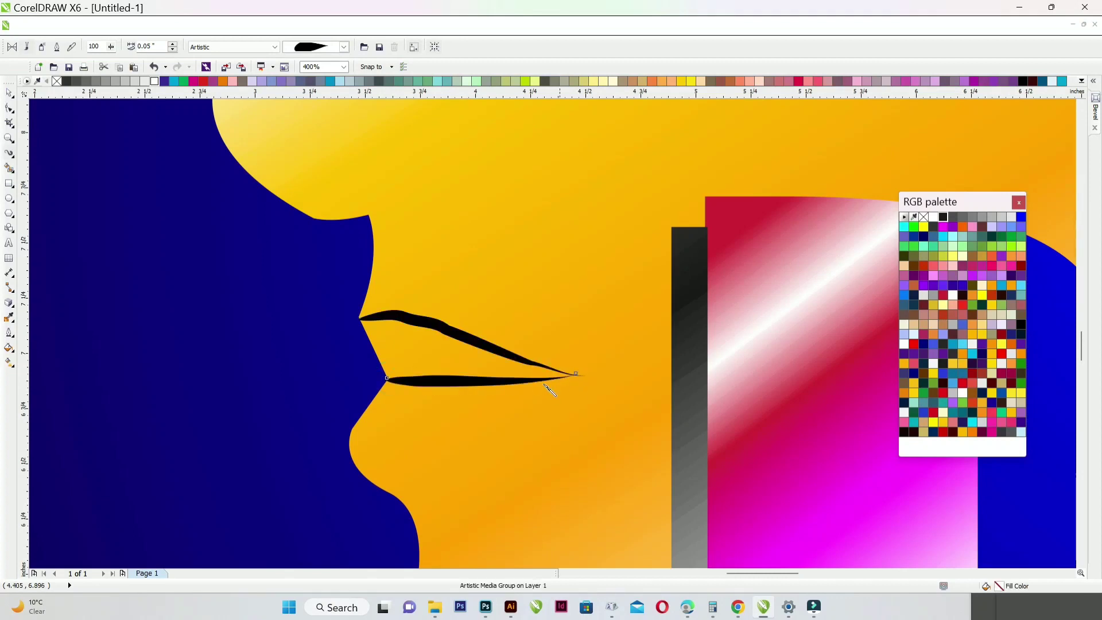
left_click_drag(383, 475, 512, 420)
left_click_drag(568, 379, 571, 380)
scroll(570, 380, "down", 6)
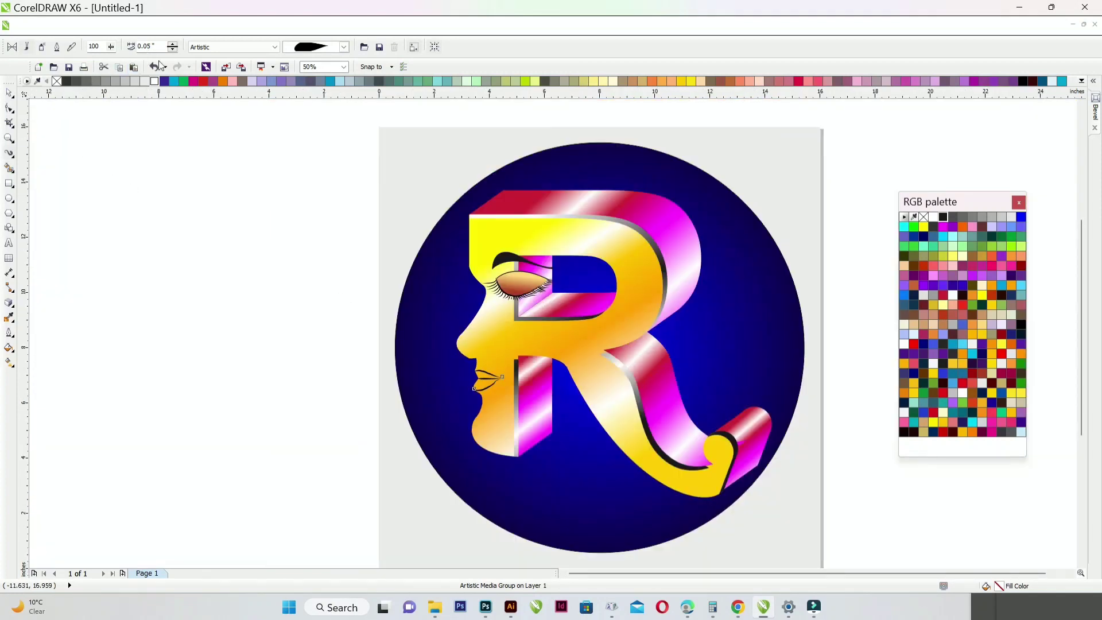
left_click(13, 93)
key("shift+F4")
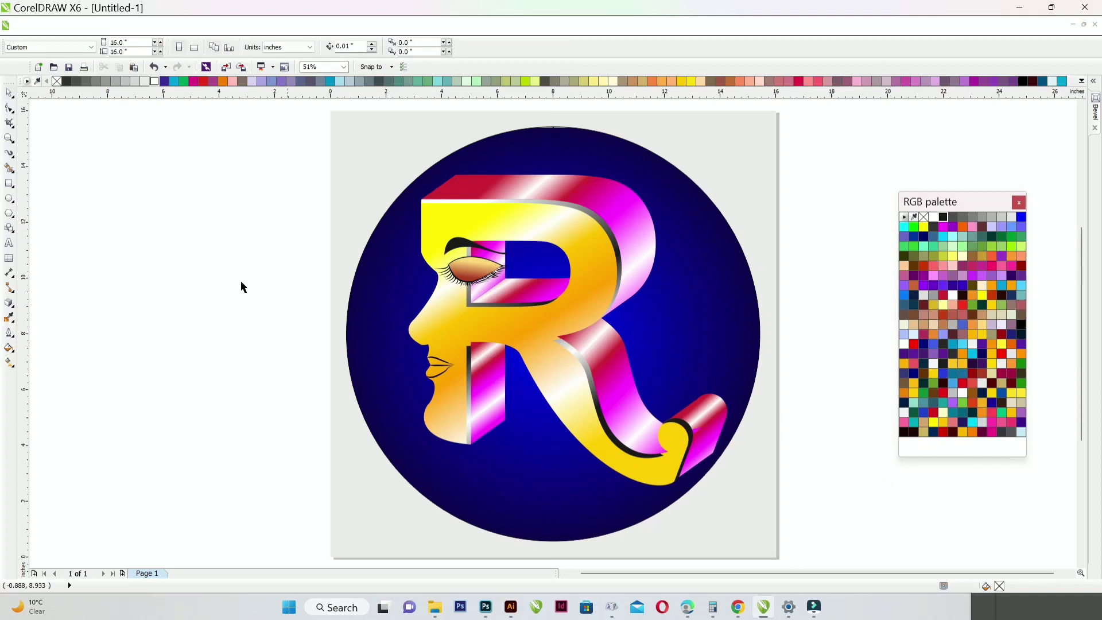
Paint a curved nostril-wing line at the base of the nose with a 0.03 in Artistic Media stroke
left_click(9, 152)
scroll(411, 330, "up", 2)
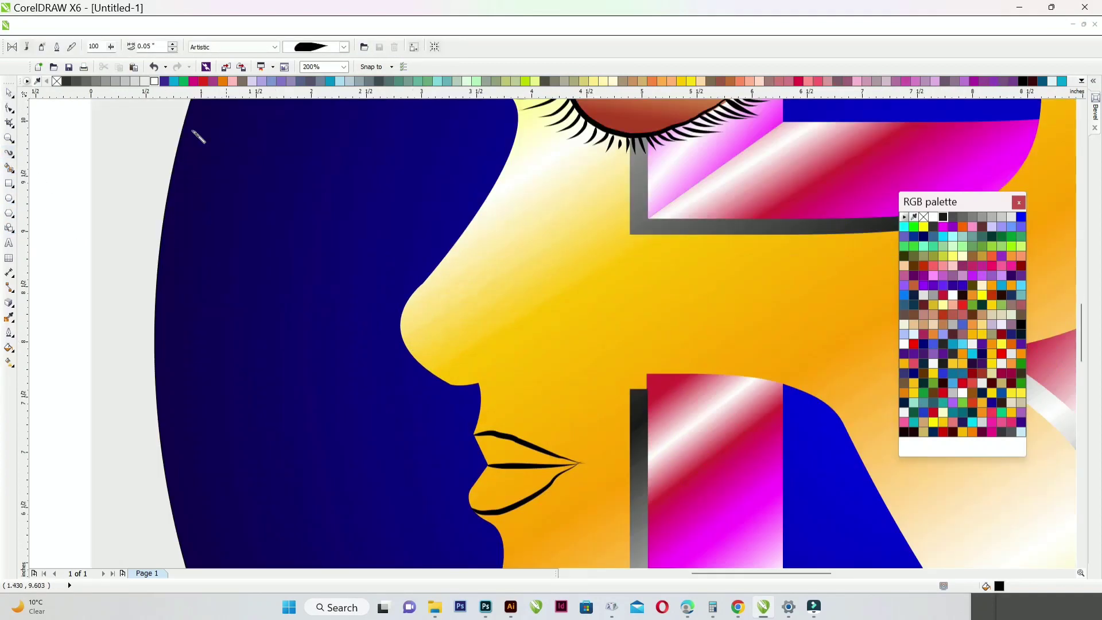
left_click(174, 49)
scroll(505, 383, "up", 1)
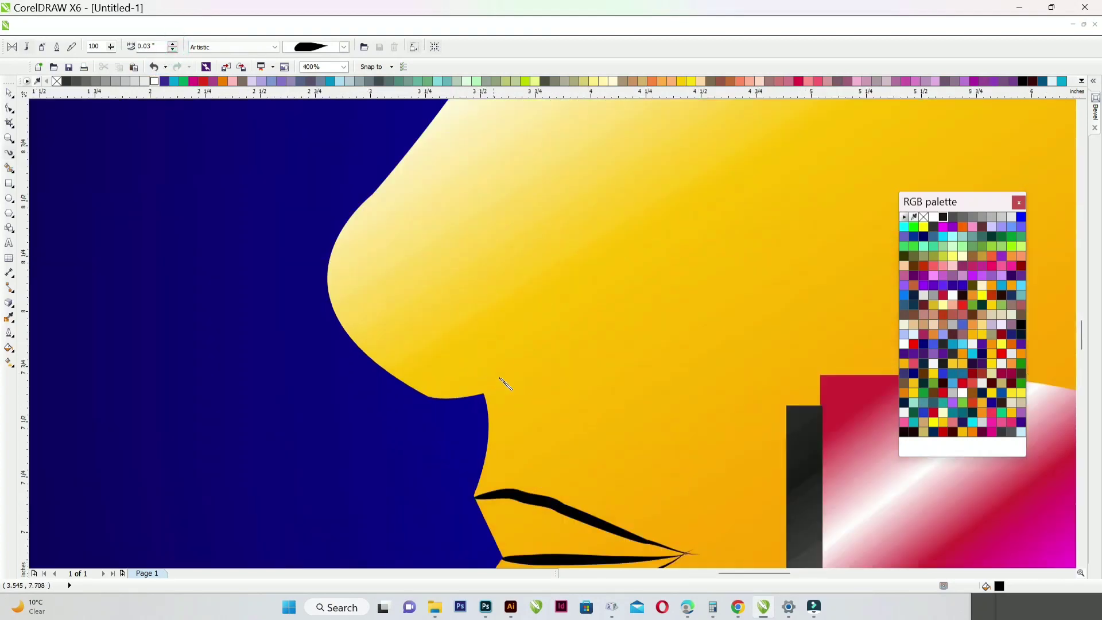
mouse_move(605, 302)
left_mouse_down()
mouse_move(611, 345)
mouse_move(557, 395)
mouse_move(492, 392)
left_mouse_up()
scroll(488, 378, "down", 3)
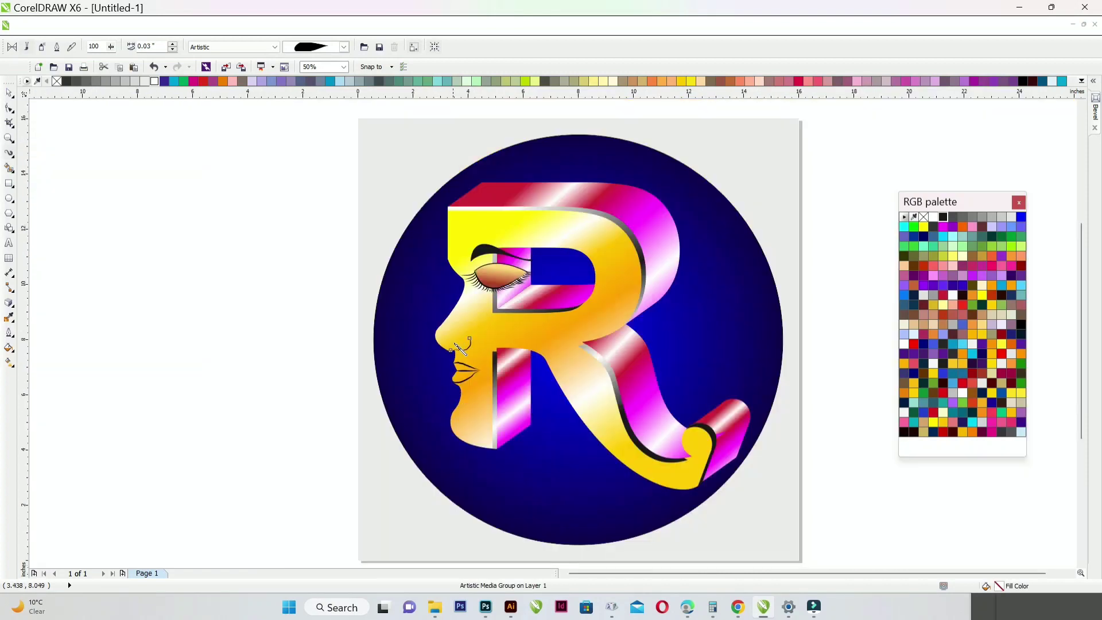
Paint a short black nostril stroke along the underside of the nose, beside the curved wing line
scroll(465, 352, "up", 3)
left_click_drag(466, 389, 409, 380)
scroll(373, 359, "down", 2)
left_click(9, 94)
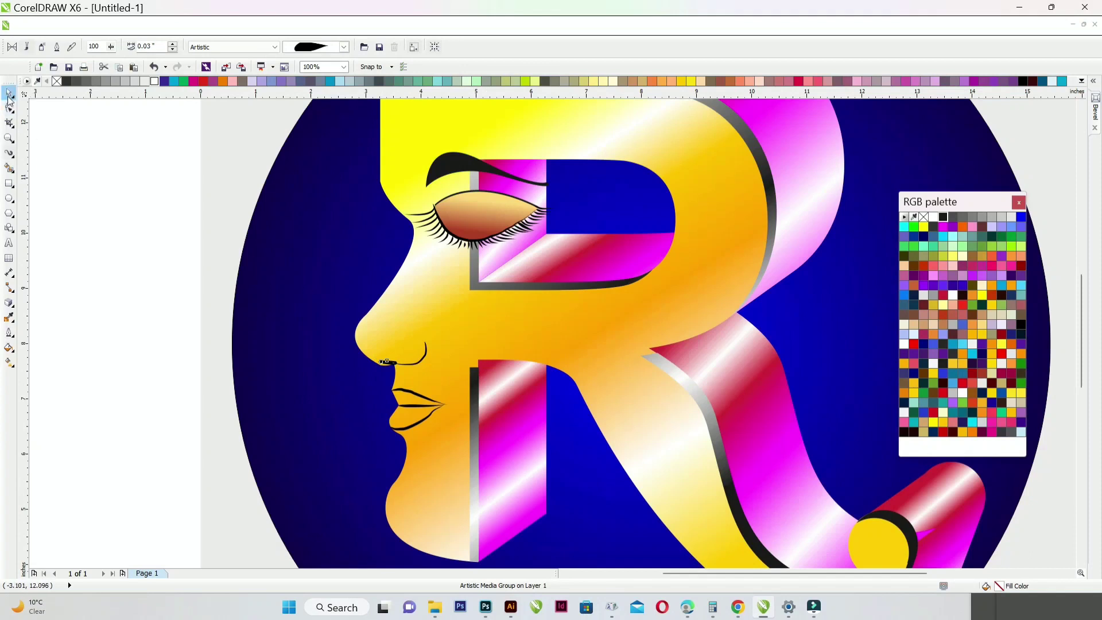
left_click(127, 262)
key("F4")
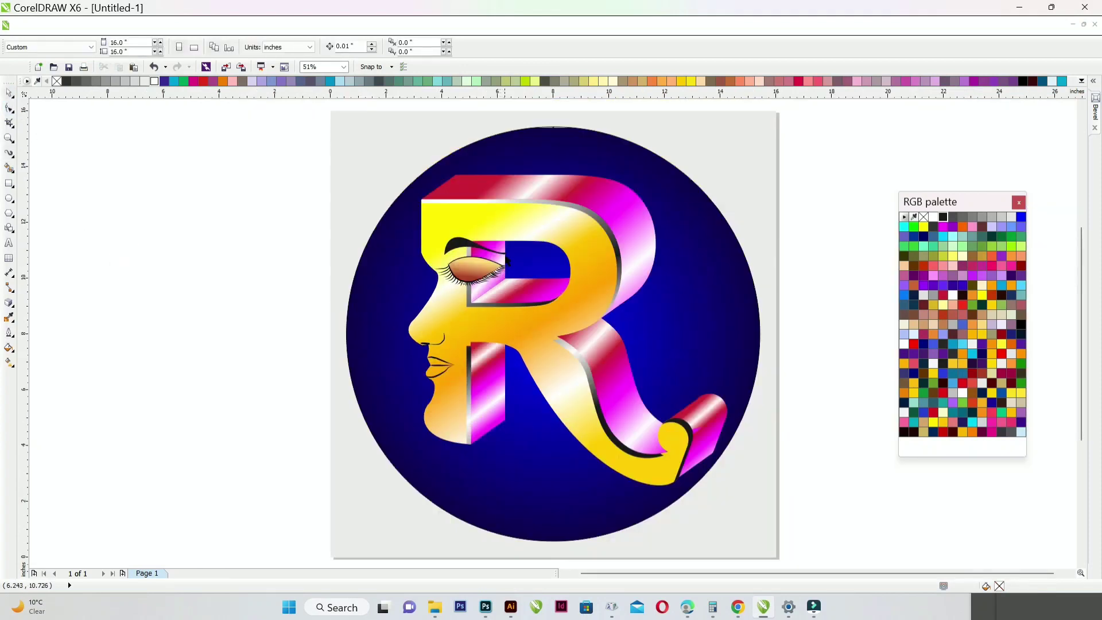